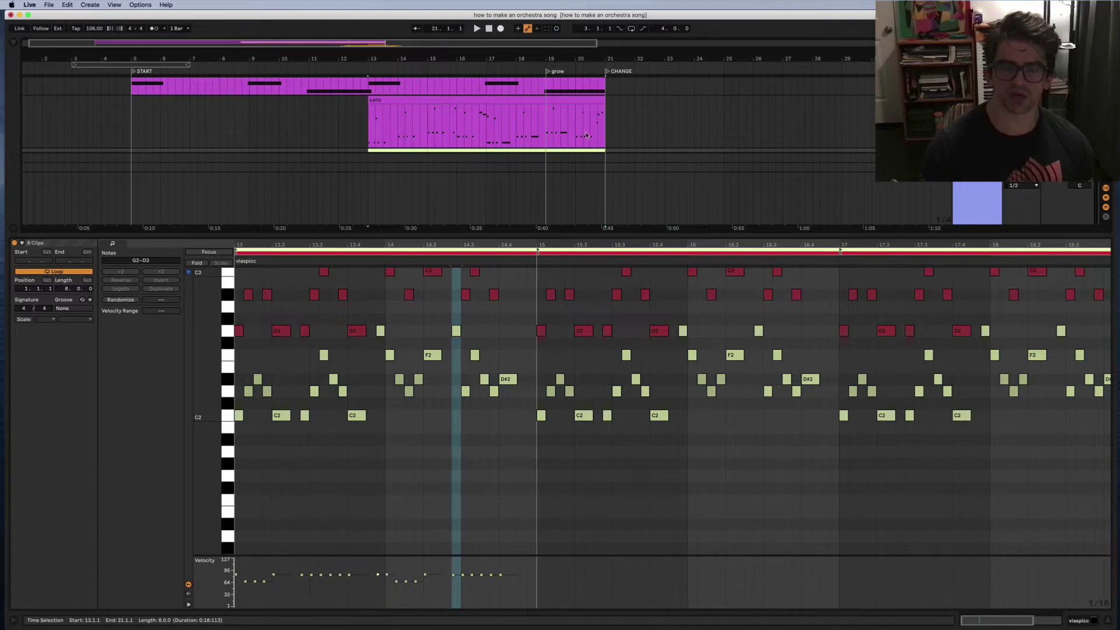
# - Thin the start of bar 13 by deleting the viola's first C2, second D2 and beat-two C2, plus the cello's first A#2
pyautogui.scroll(-1, 239, 359)
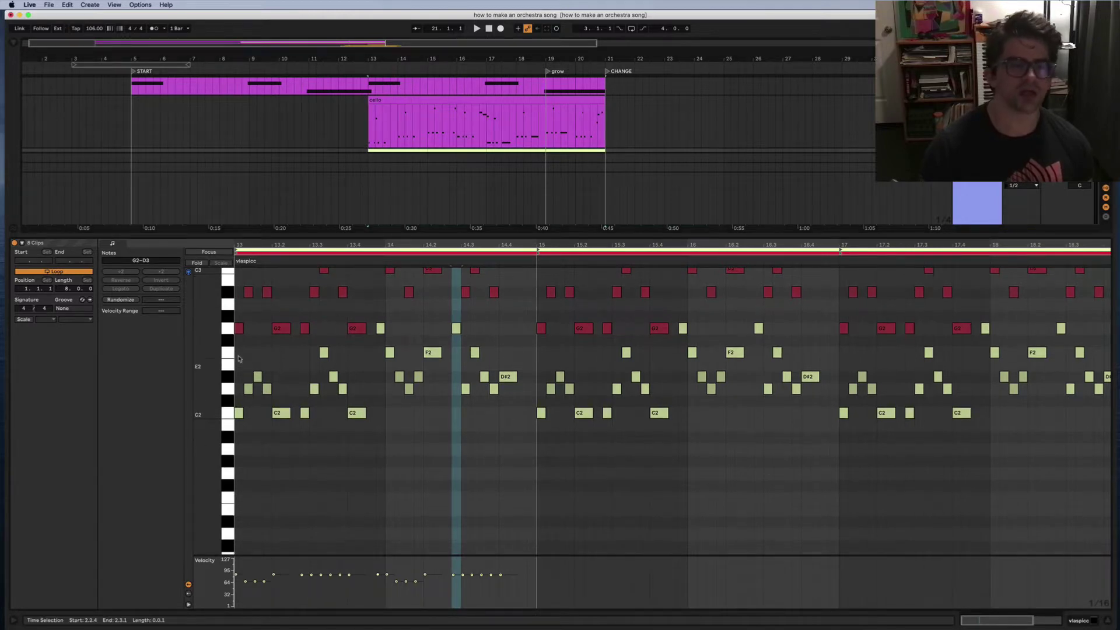
pyautogui.scroll(2, 242, 356)
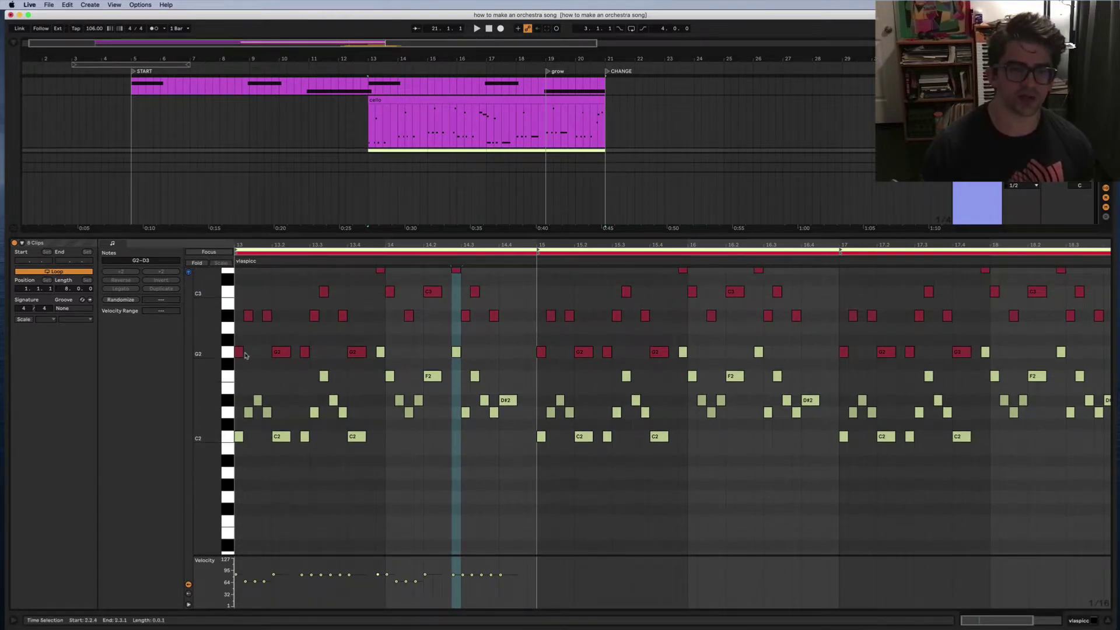
pyautogui.click(238, 437)
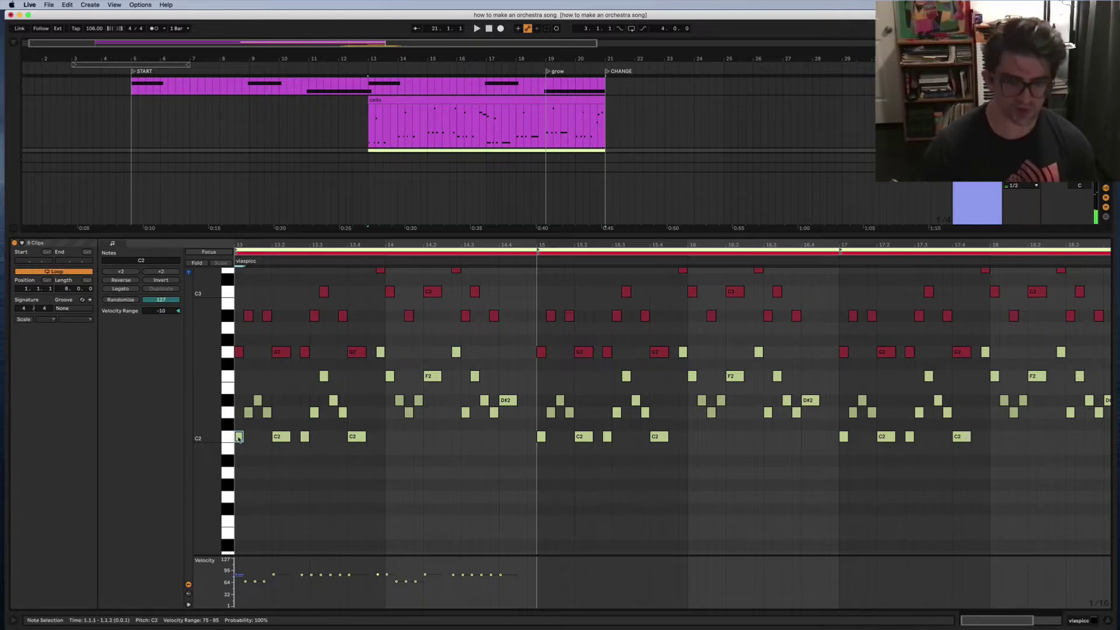
pyautogui.press('Delete')
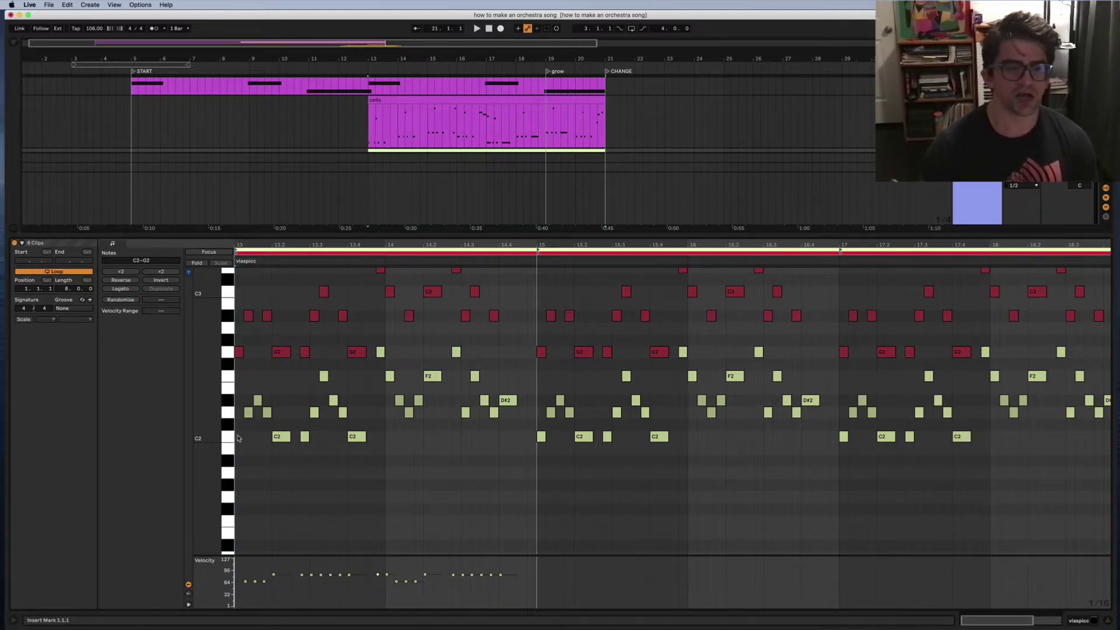
pyautogui.click(248, 316)
pyautogui.press('Delete')
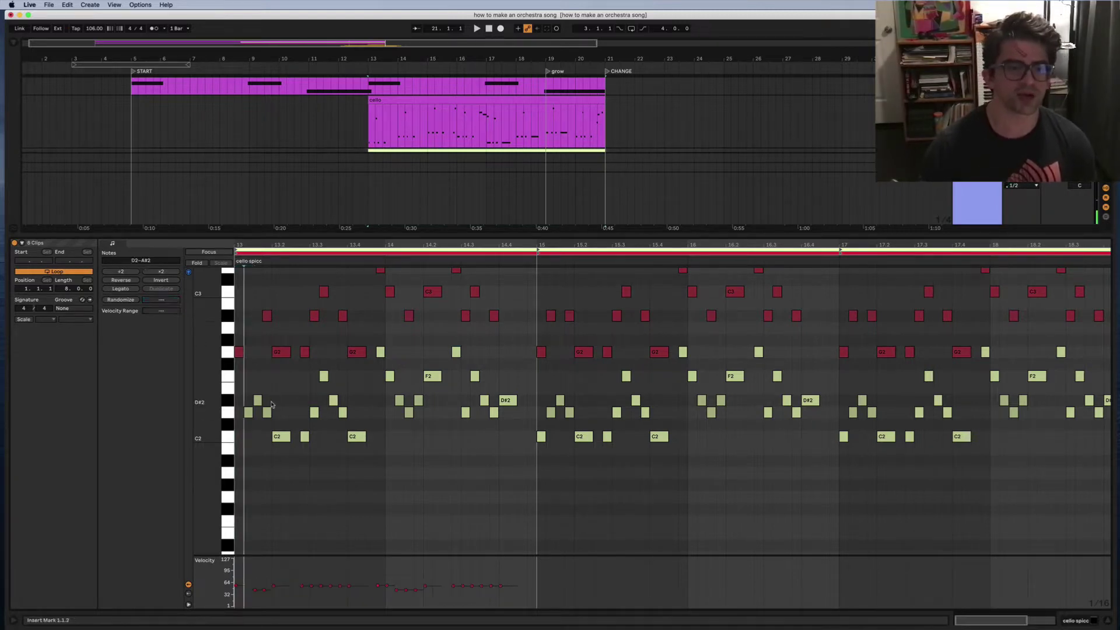
pyautogui.click(285, 439)
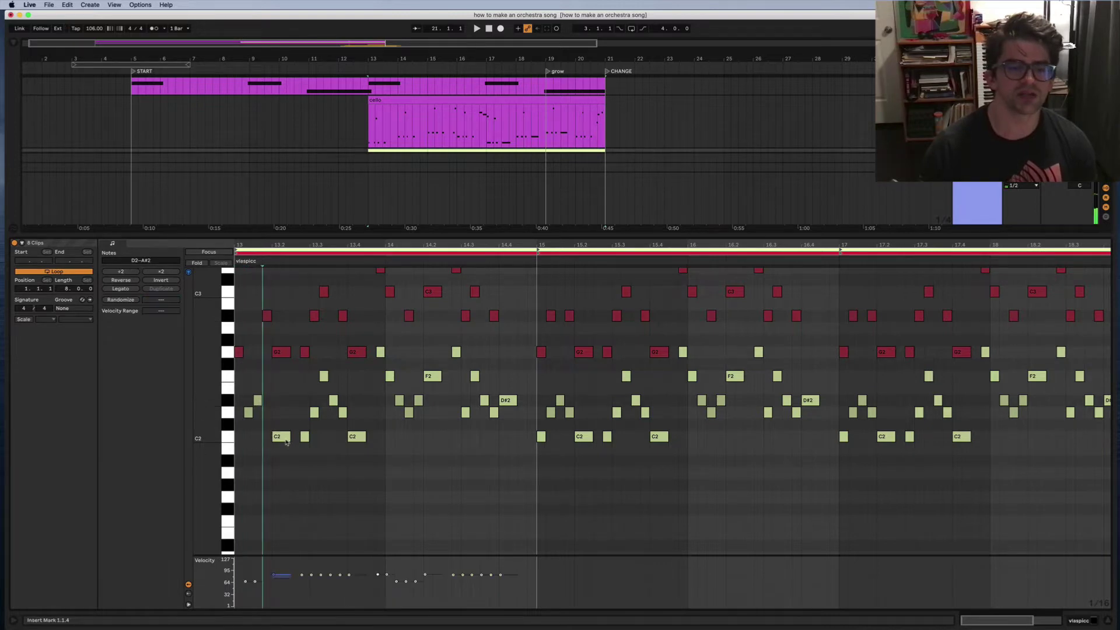
pyautogui.press('Delete')
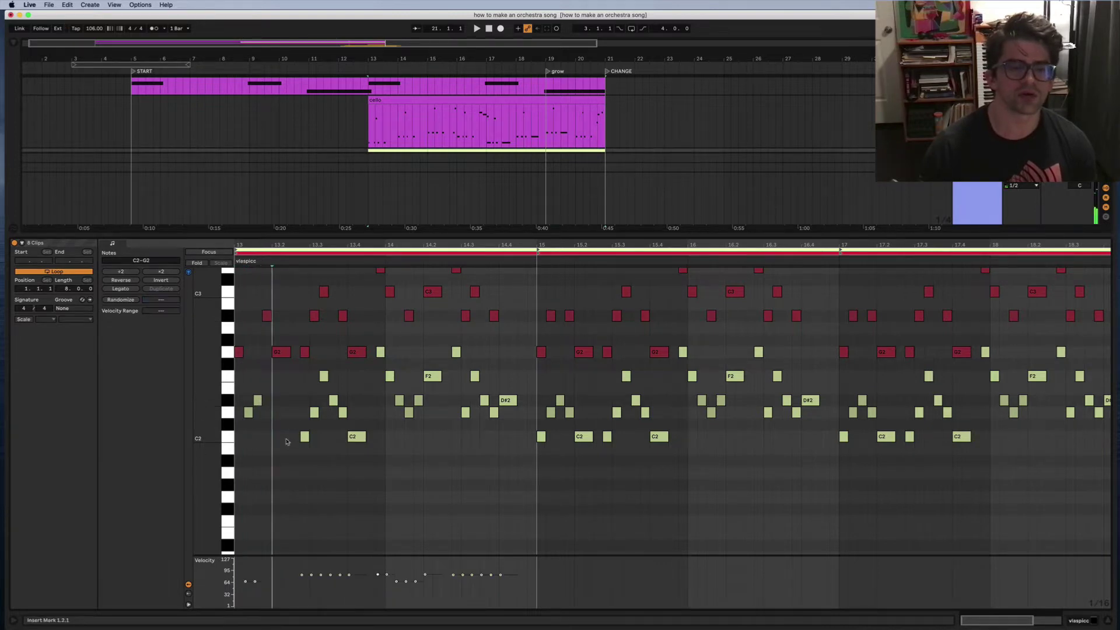
# - Alternate the rest of bar 13 by deleting cello notes G2, C3 and A#2 and viola notes D2 and D#2 from 1.2.4 to 1.3.4
pyautogui.click(305, 353)
pyautogui.press('Delete')
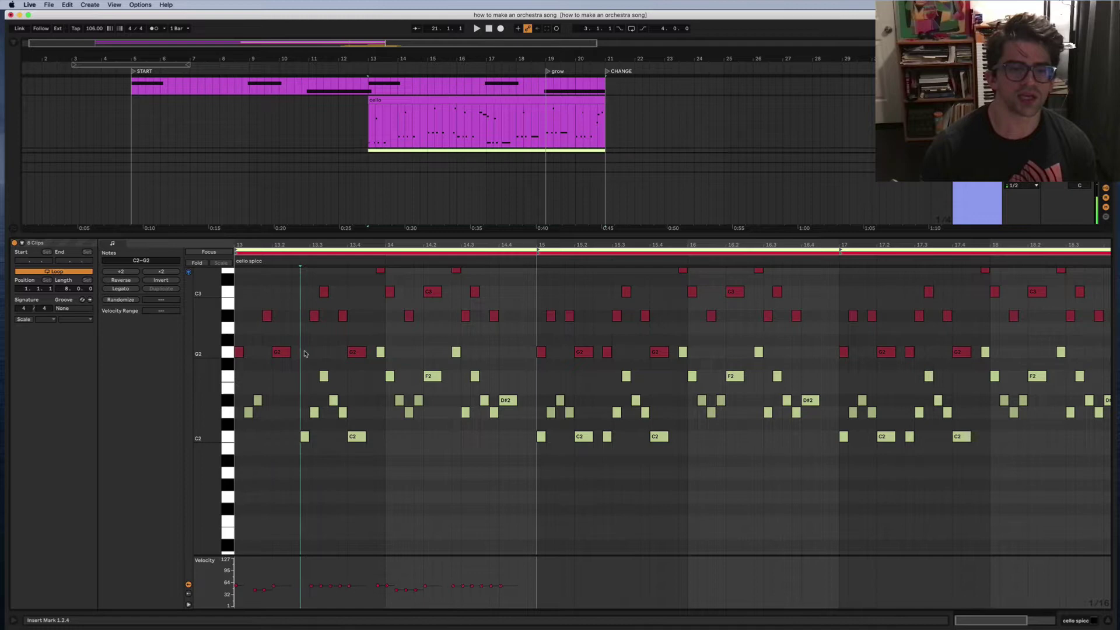
pyautogui.click(314, 412)
pyautogui.press('Delete')
pyautogui.click(324, 292)
pyautogui.press('Delete')
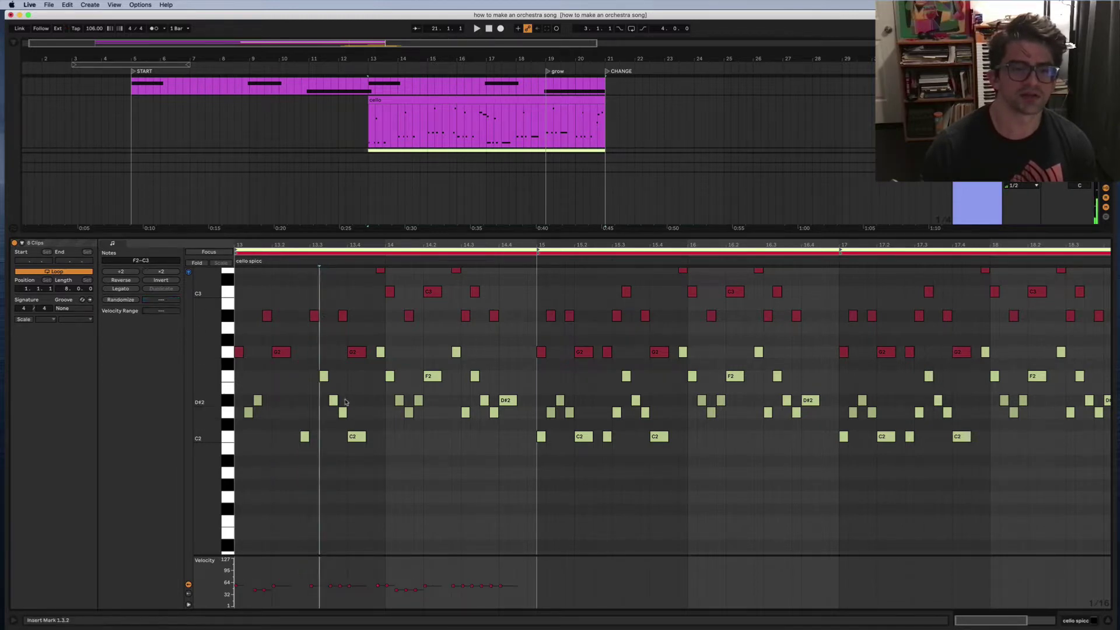
pyautogui.click(333, 400)
pyautogui.press('Delete')
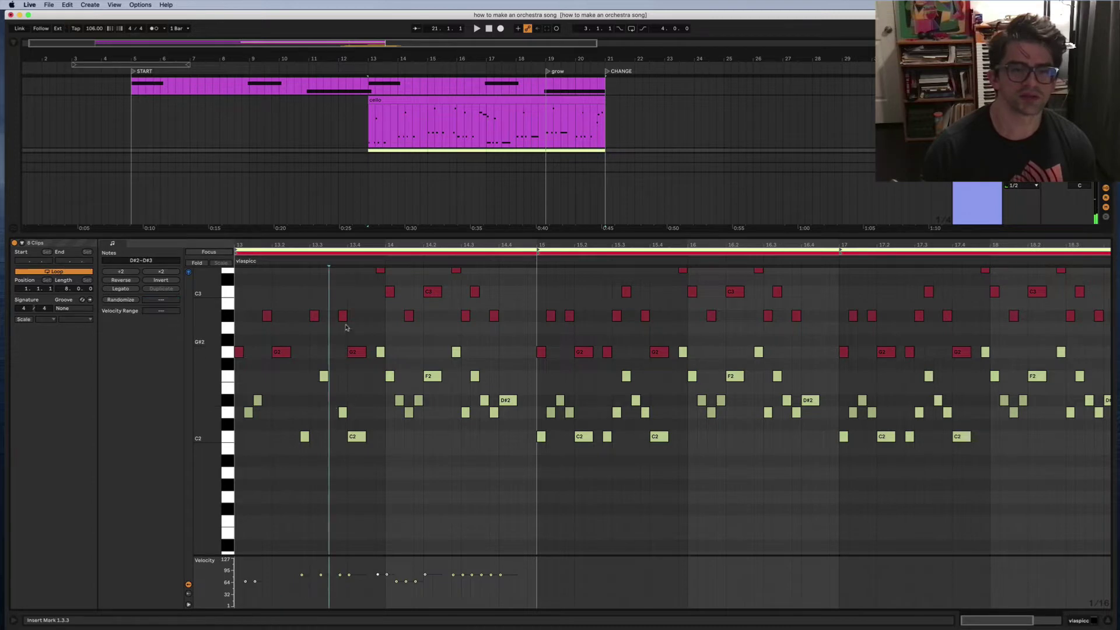
pyautogui.click(342, 316)
pyautogui.press('Delete')
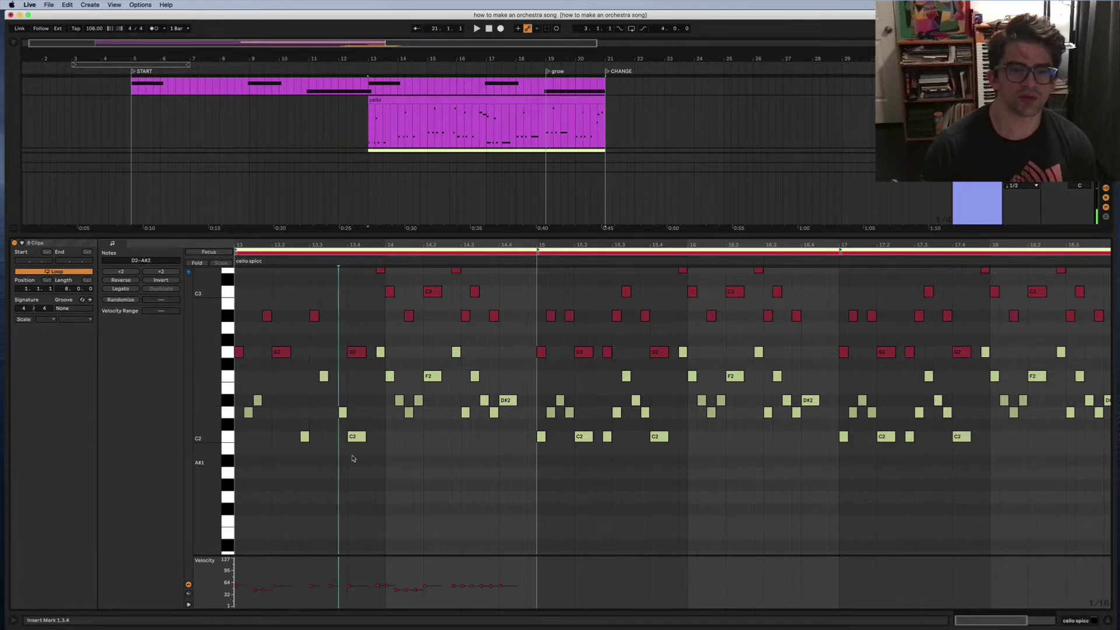
# - Move the cello's D3 at the end of bar 13 one sixteenth earlier, to 1.4.3
pyautogui.scroll(3, 381, 413)
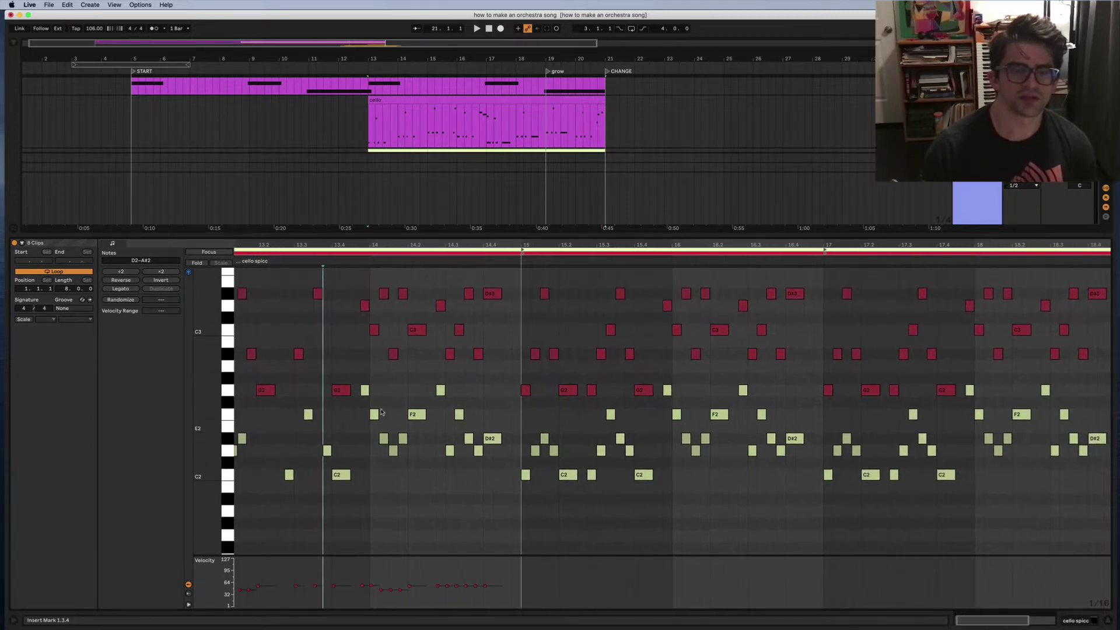
pyautogui.click(364, 306)
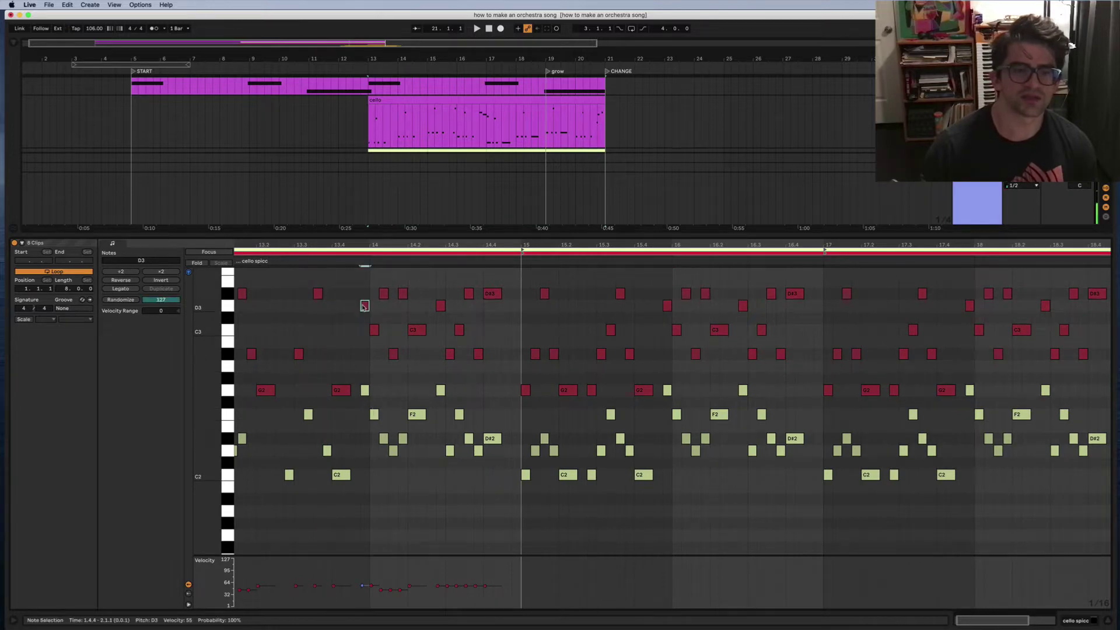
pyautogui.moveTo(363, 305); pyautogui.dragTo(355, 306)
pyautogui.scroll(1, 352, 390)
pyautogui.hscroll(-1, 352, 389)
# - Solo the lower cello spicc track and listen to the thinned viola and cello parts in bars 13 and 14
pyautogui.press('space')
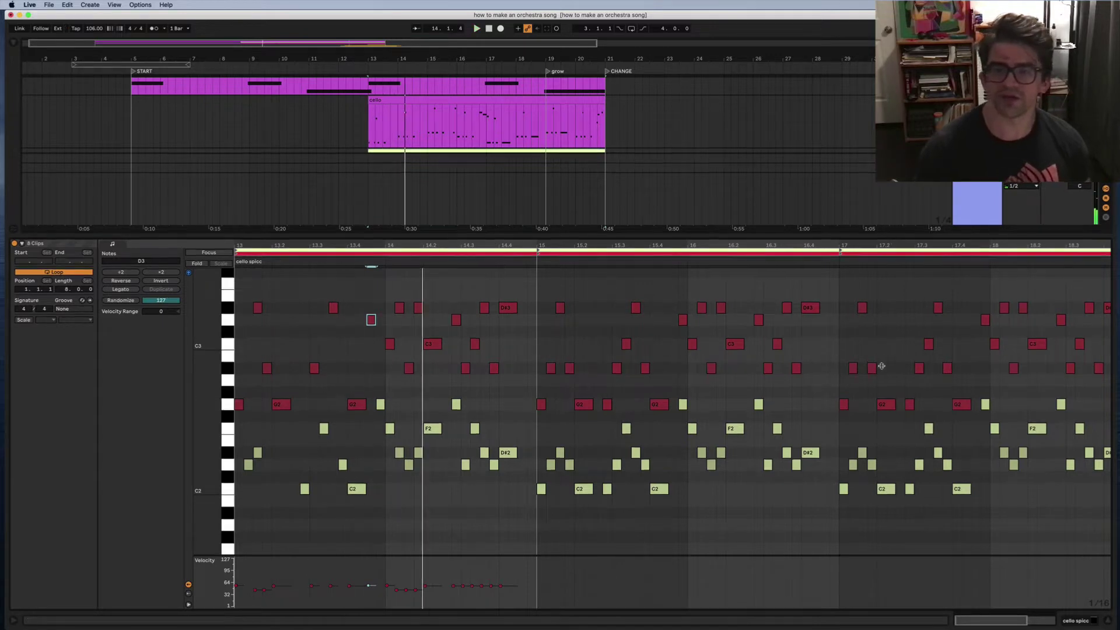
pyautogui.moveTo(890, 235); pyautogui.dragTo(890, 379)
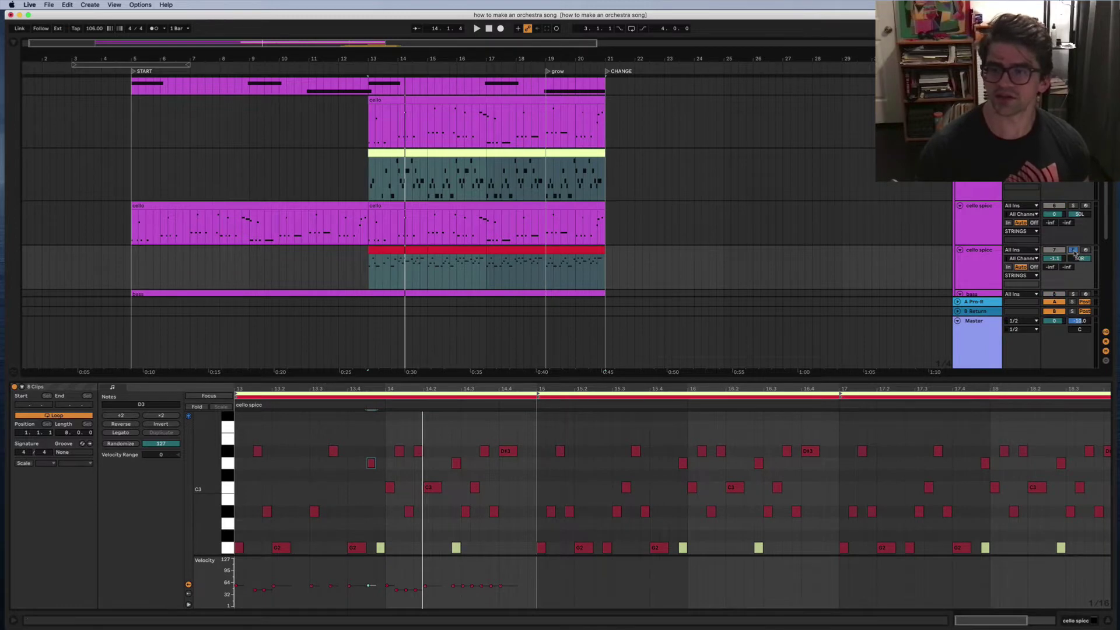
pyautogui.press('space')
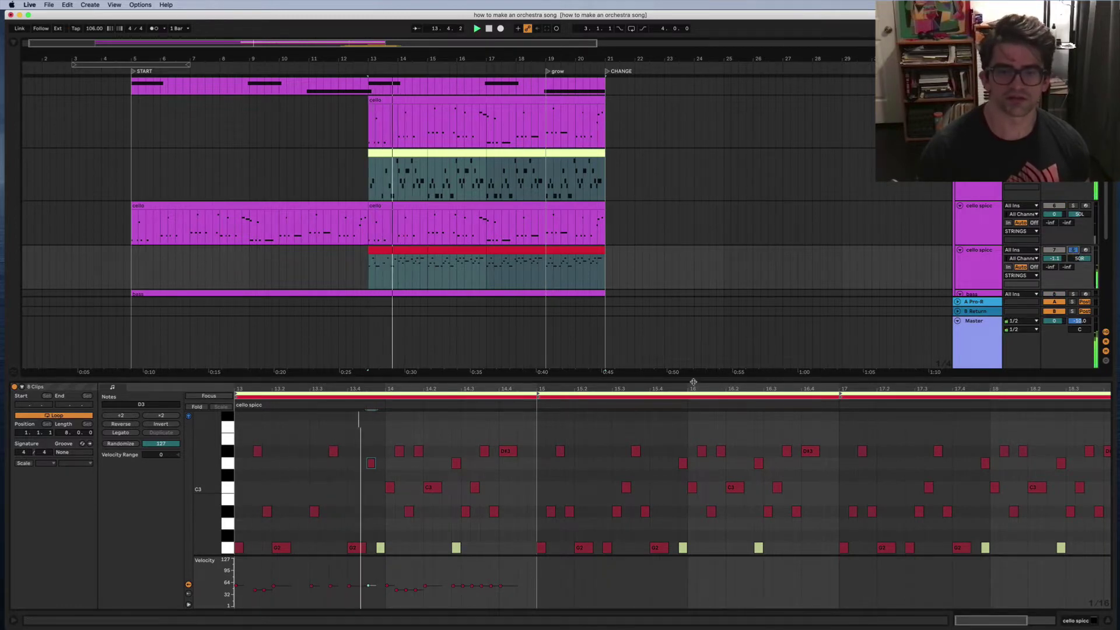
pyautogui.moveTo(693, 382); pyautogui.dragTo(693, 207)
pyautogui.press('space')
pyautogui.press('space')
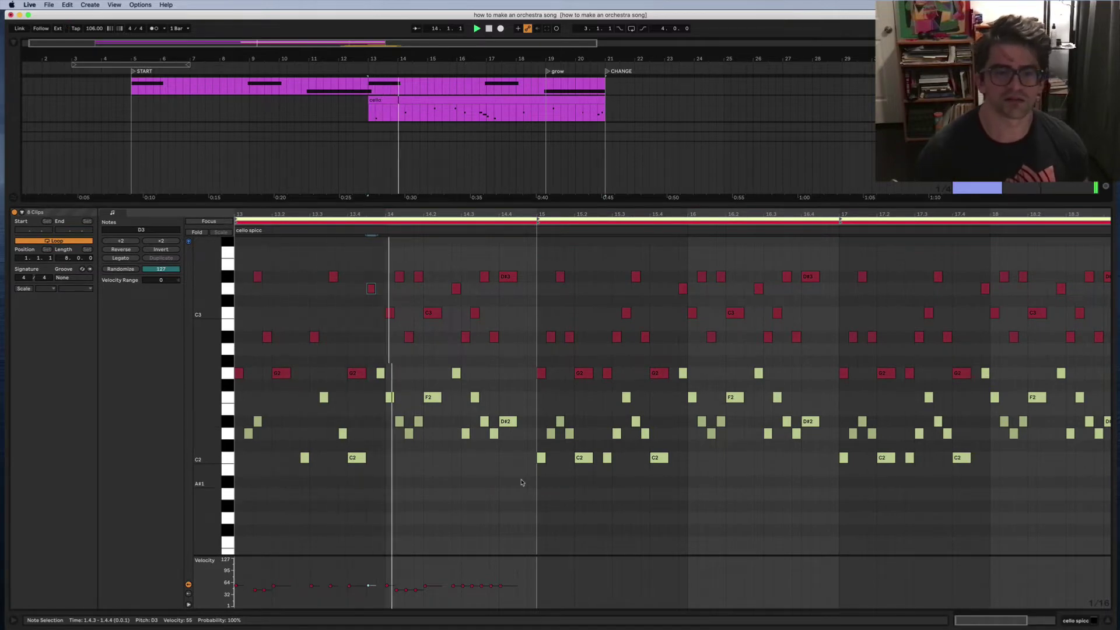
pyautogui.press('space')
pyautogui.press('space')
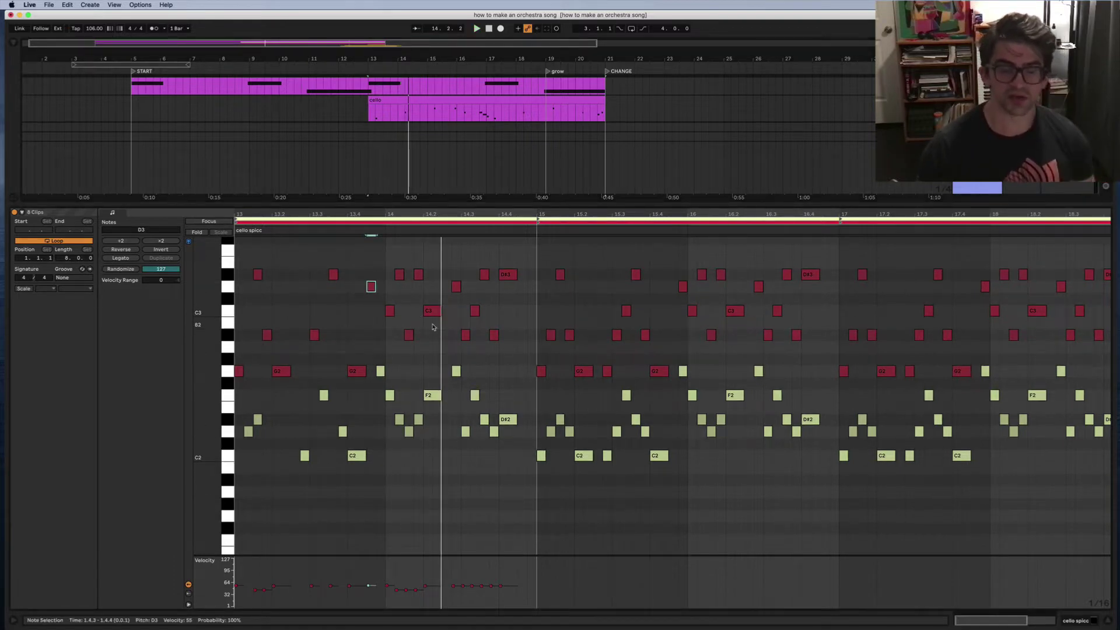
# - Alternate the parts around beat three of bar 14 by deleting viola notes G2, F2 and D2 and cello notes A#2 and D#3
pyautogui.click(454, 371)
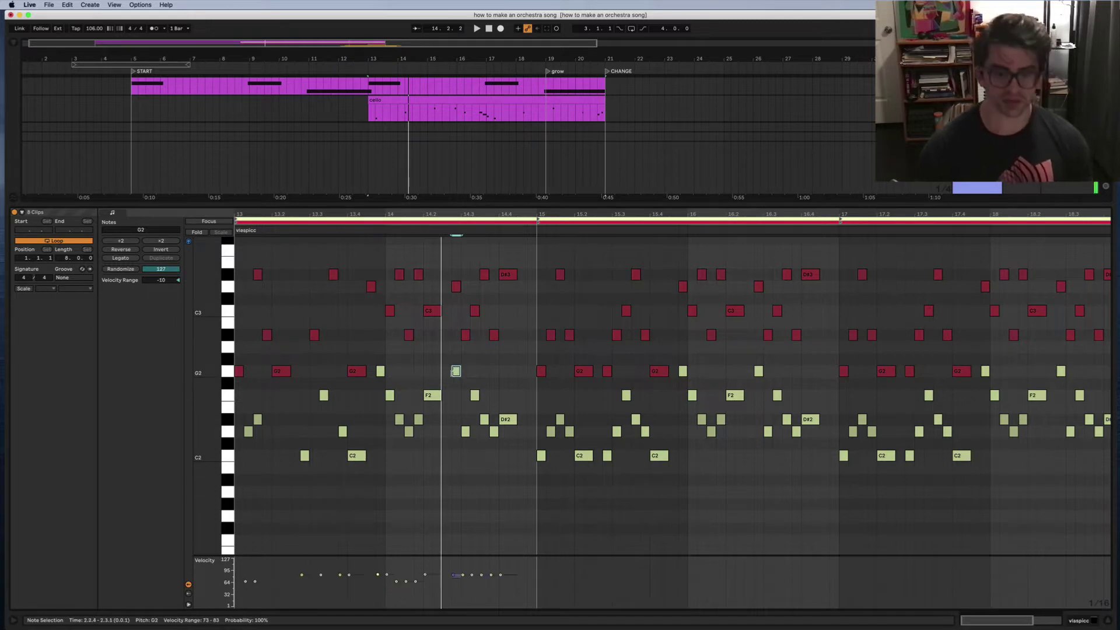
pyautogui.click(465, 335)
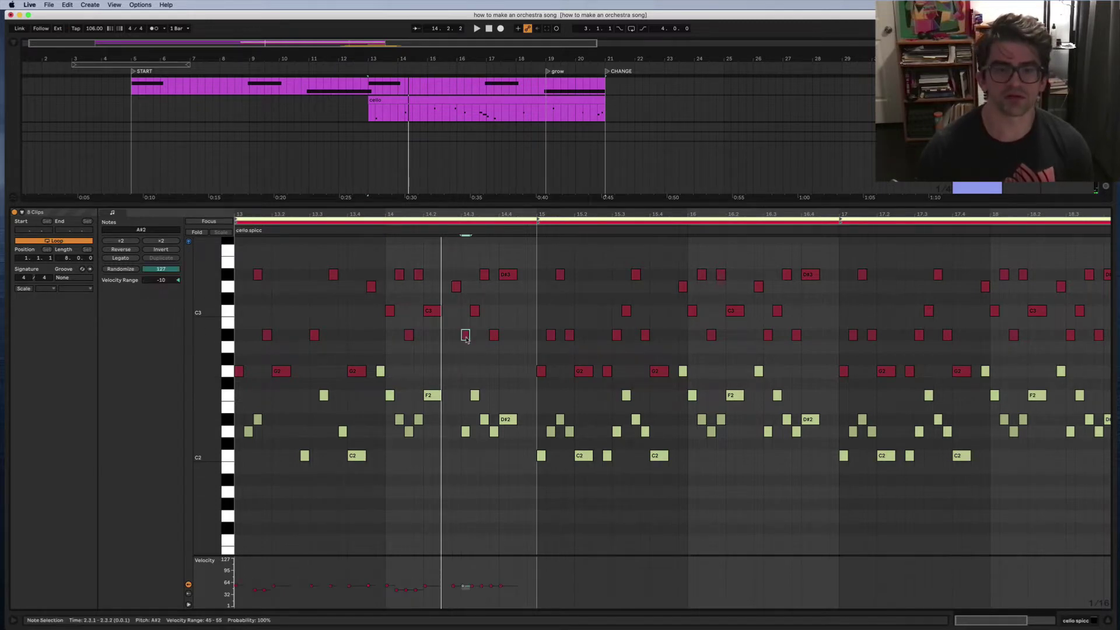
pyautogui.click(475, 396)
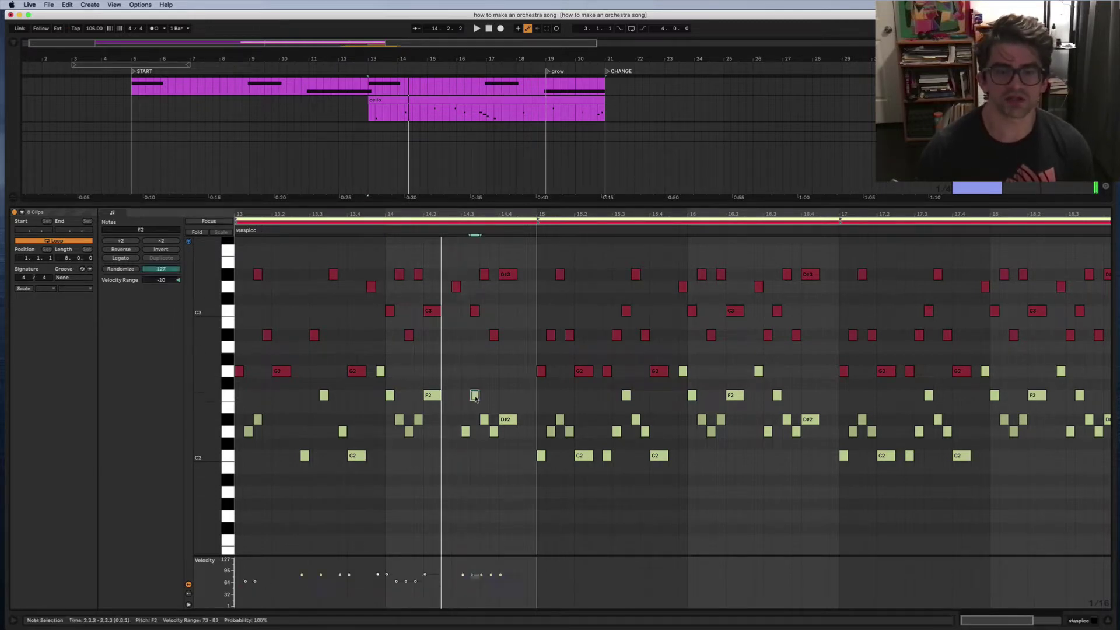
pyautogui.press('Delete')
pyautogui.click(485, 275)
pyautogui.press('Delete')
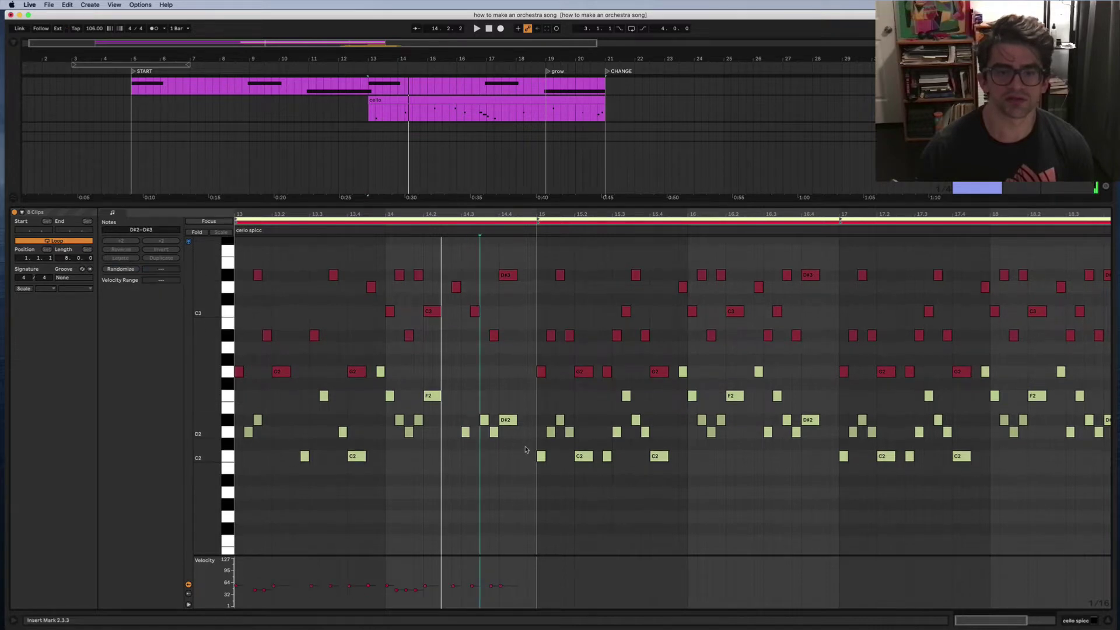
pyautogui.click(494, 433)
pyautogui.press('Delete')
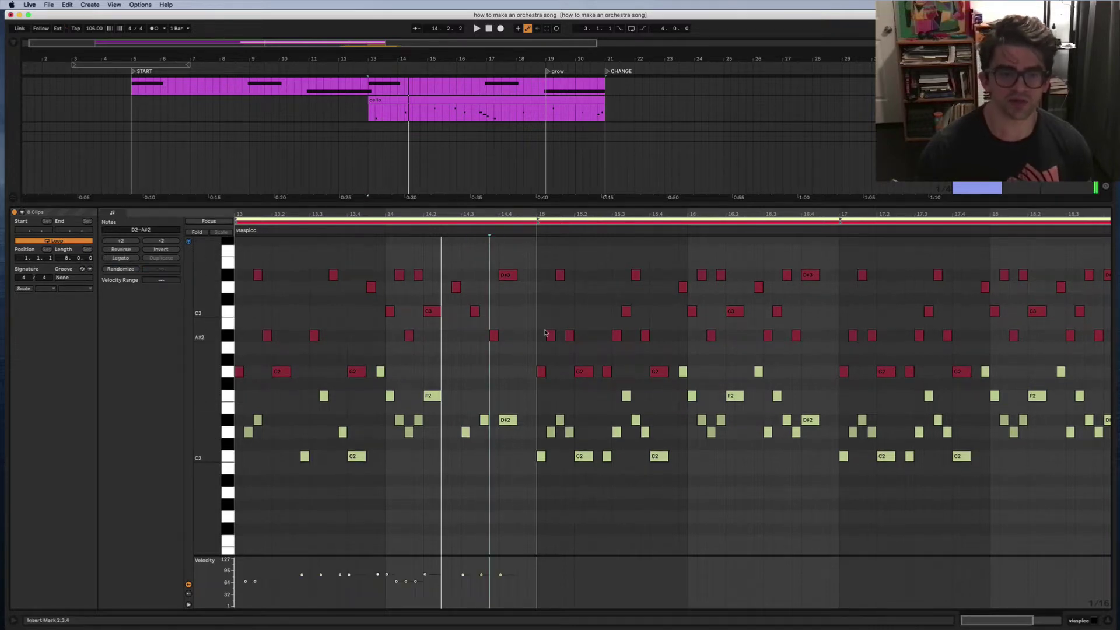
# - Listen to the thinned passage into bar 15 and check the lower cello spicc track with its solo switched off
pyautogui.press('space')
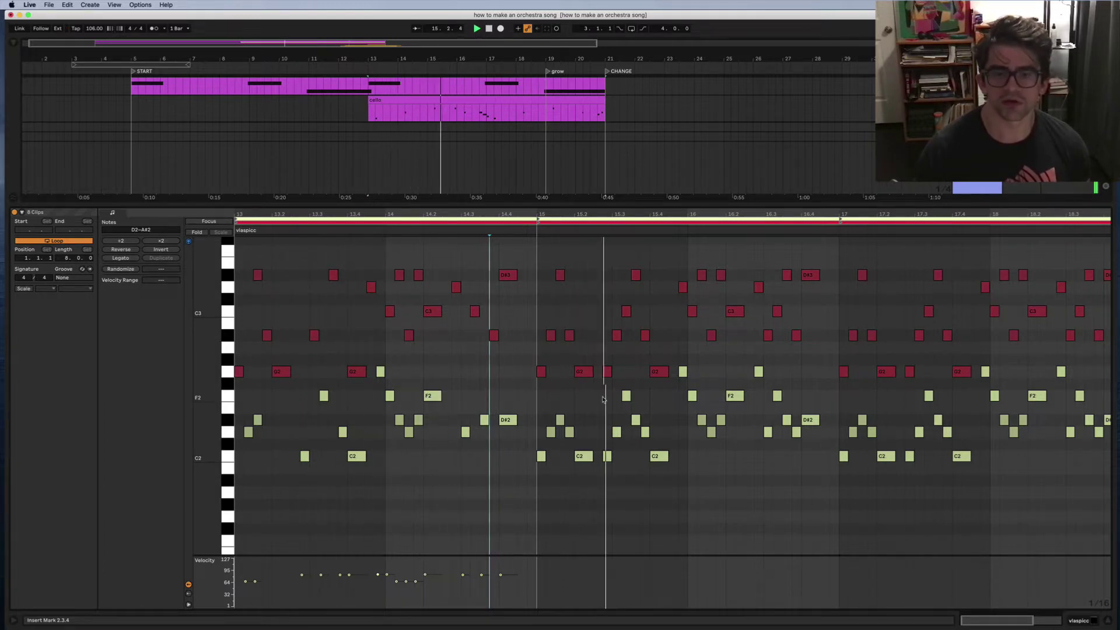
pyautogui.press('space')
pyautogui.press('space')
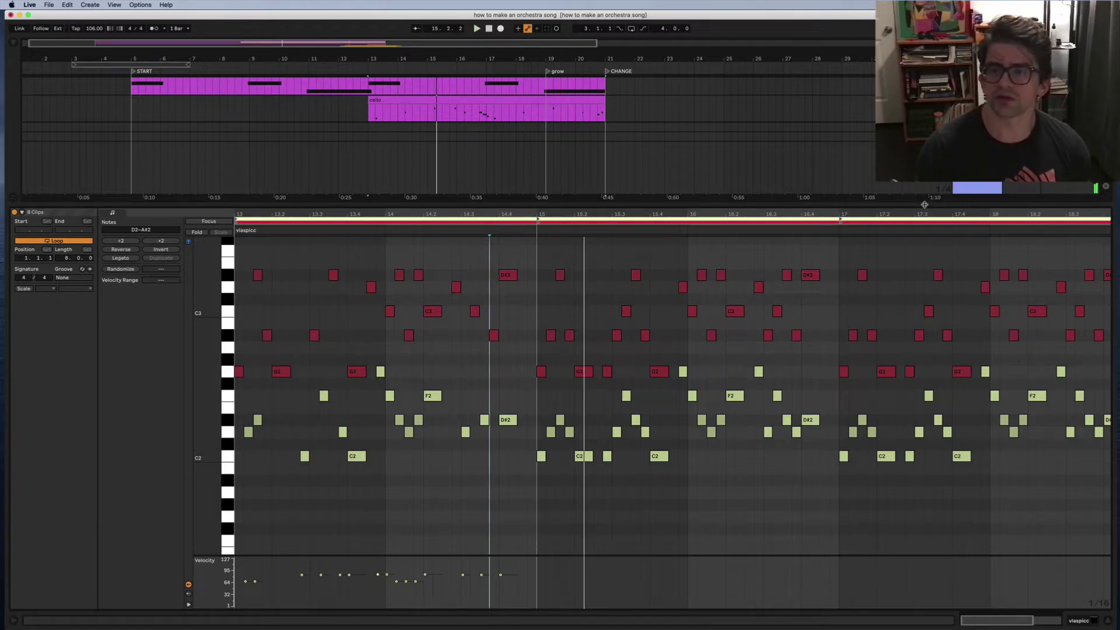
pyautogui.moveTo(925, 204); pyautogui.dragTo(915, 386)
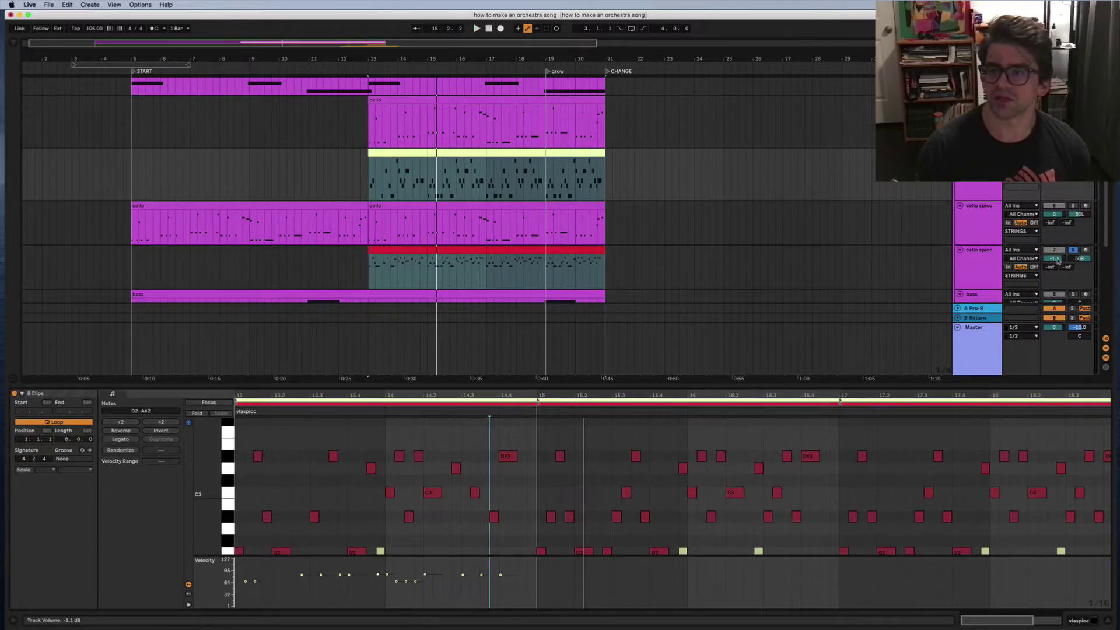
pyautogui.click(982, 264)
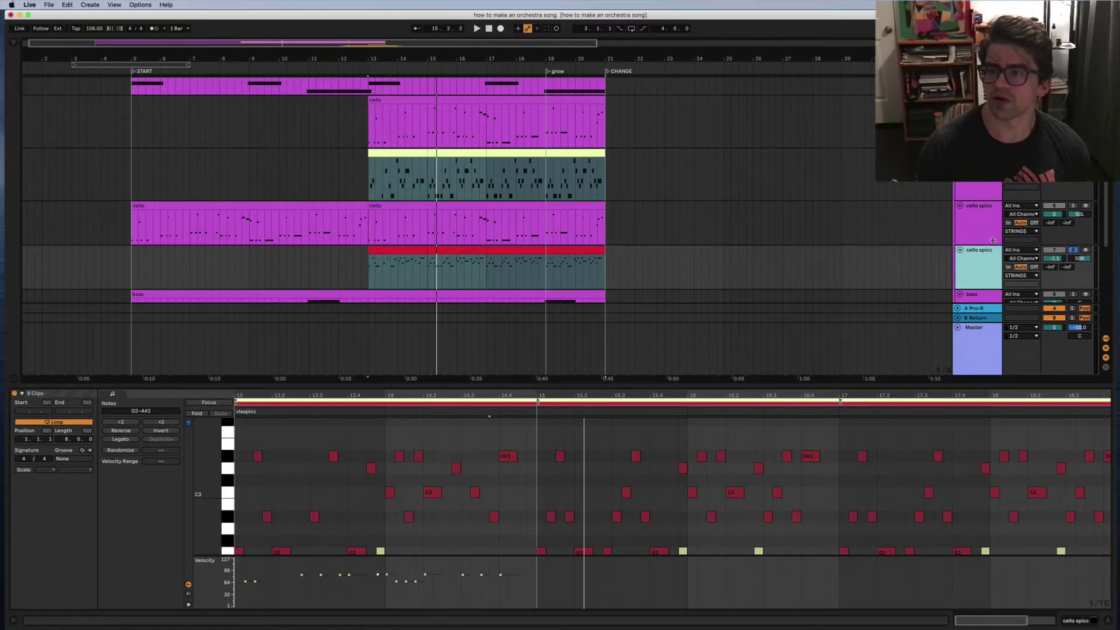
pyautogui.click(984, 234)
pyautogui.click(1072, 250)
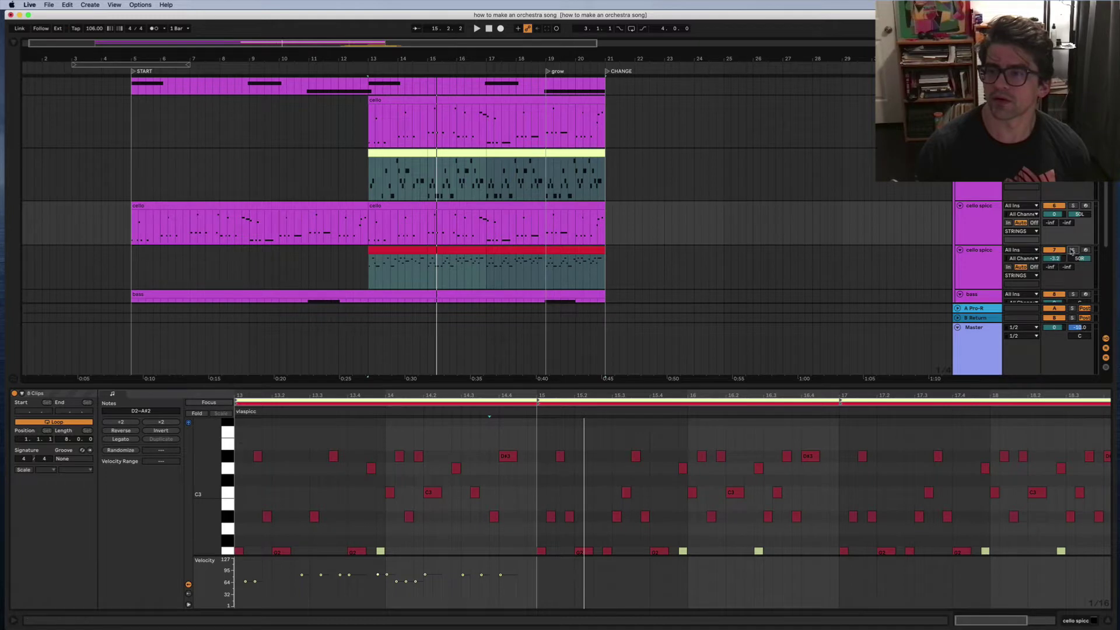
# - Replay the interlocking viola and cello pattern from bar 13 with the lower cello spicc track soloed
pyautogui.press('space')
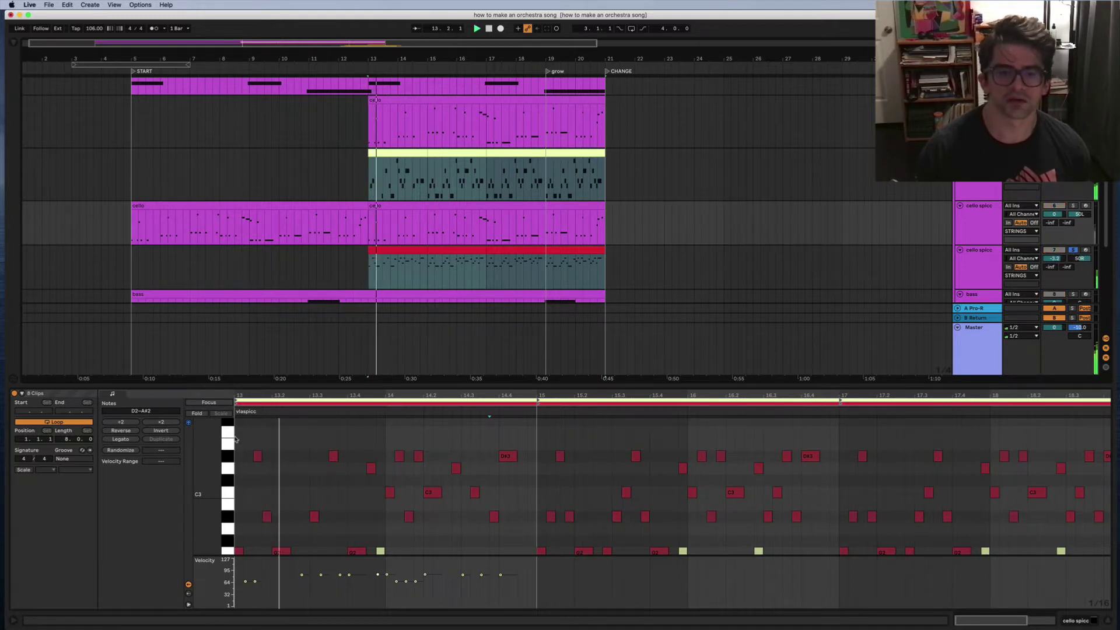
pyautogui.moveTo(402, 385); pyautogui.dragTo(397, 246)
pyautogui.press('space')
pyautogui.press('space')
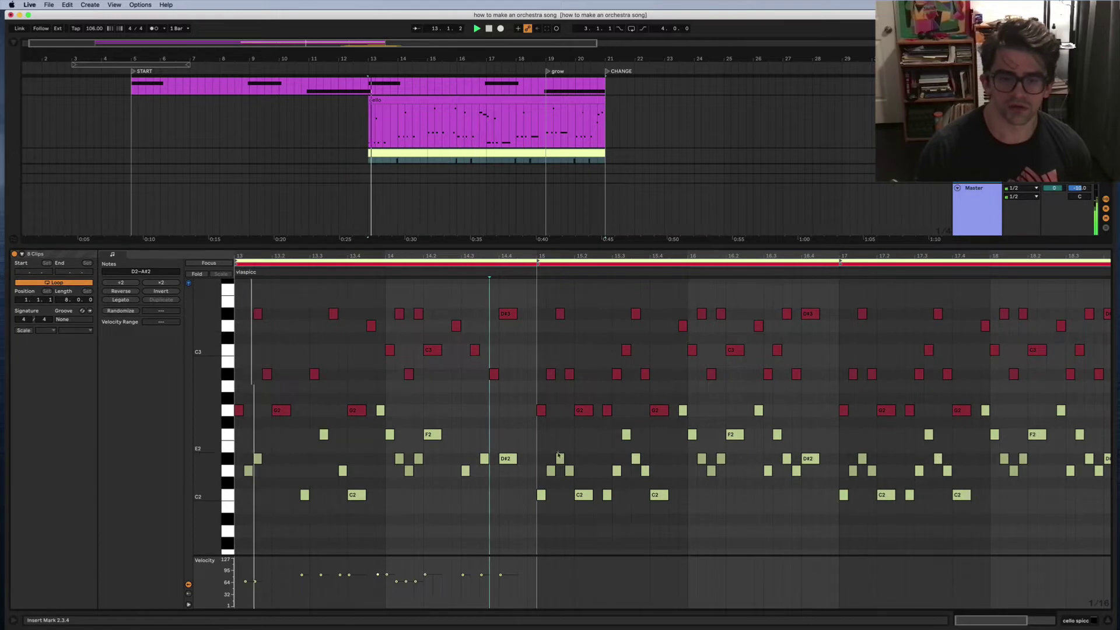
pyautogui.click(511, 361)
pyautogui.hotkey('ctrl', 'z')
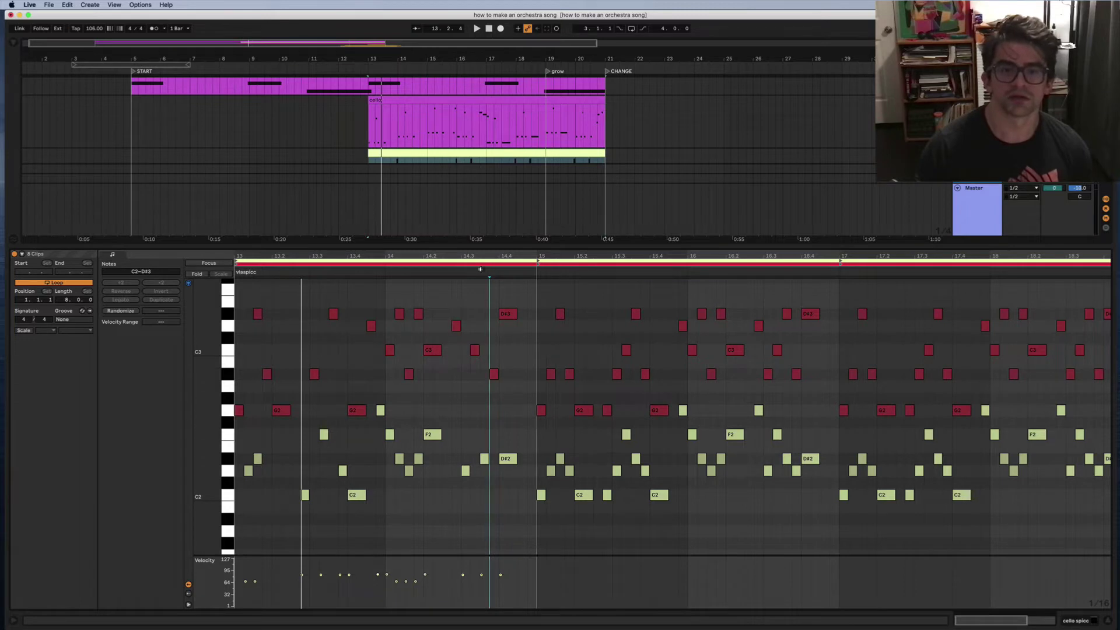
pyautogui.press('space')
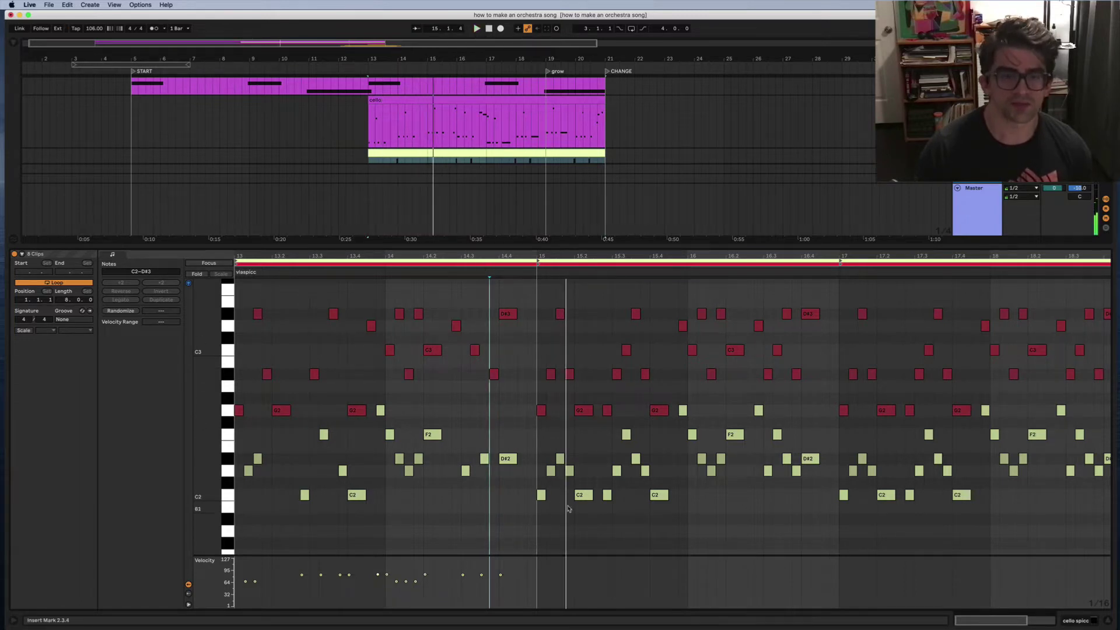
pyautogui.click(555, 447)
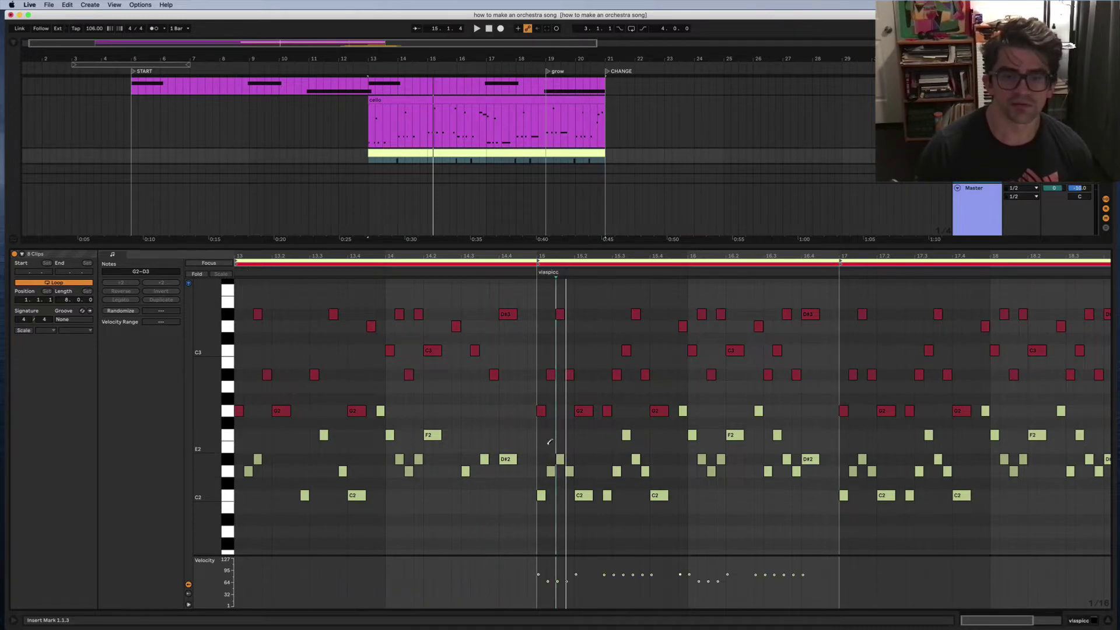
pyautogui.click(542, 447)
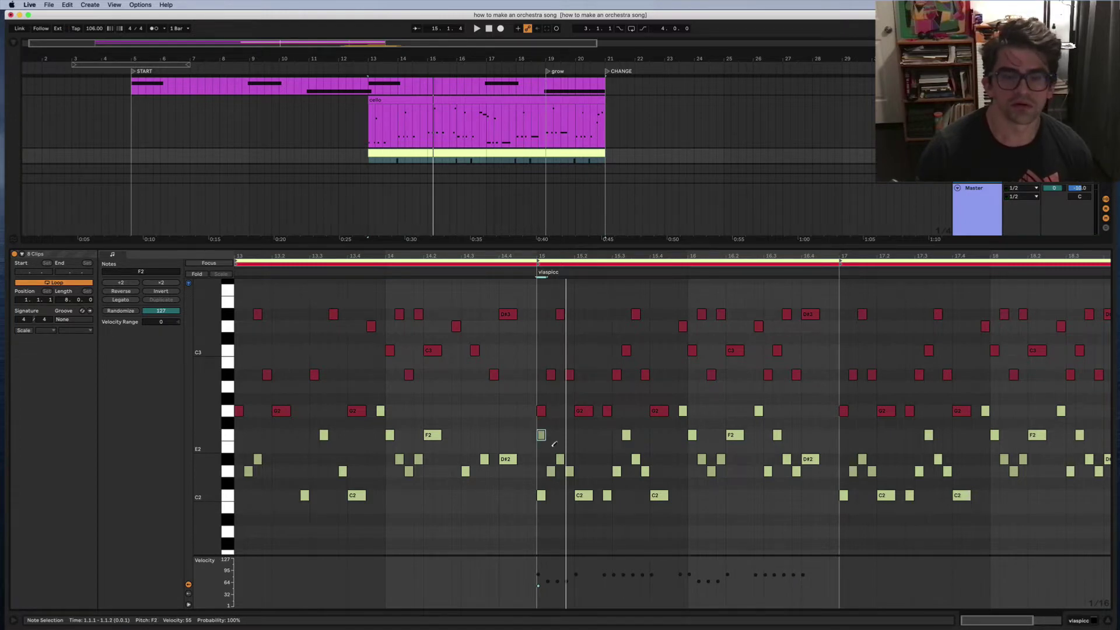
pyautogui.press('Down')
pyautogui.press('Down')
pyautogui.press('Down')
pyautogui.press('Down')
pyautogui.press('Delete')
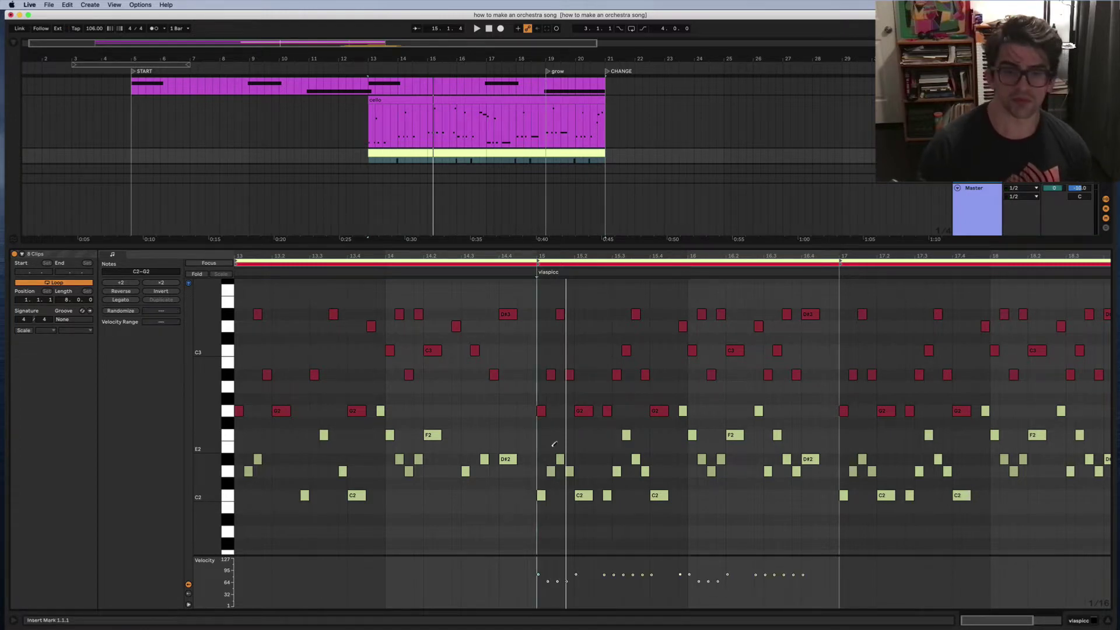
pyautogui.press('space')
pyautogui.click(542, 519)
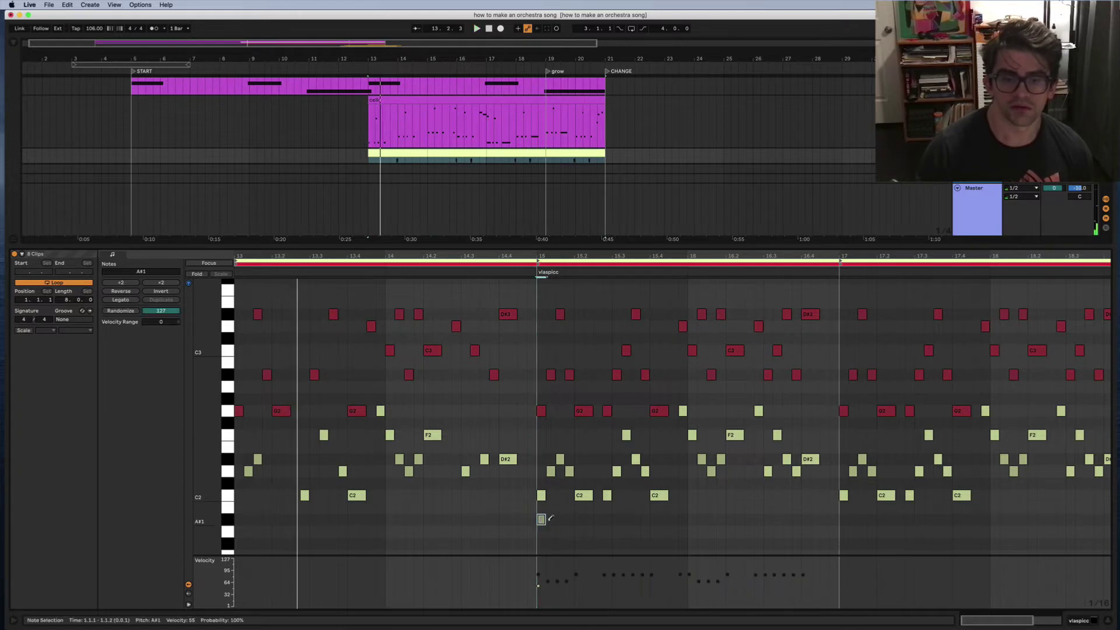
pyautogui.press('Delete')
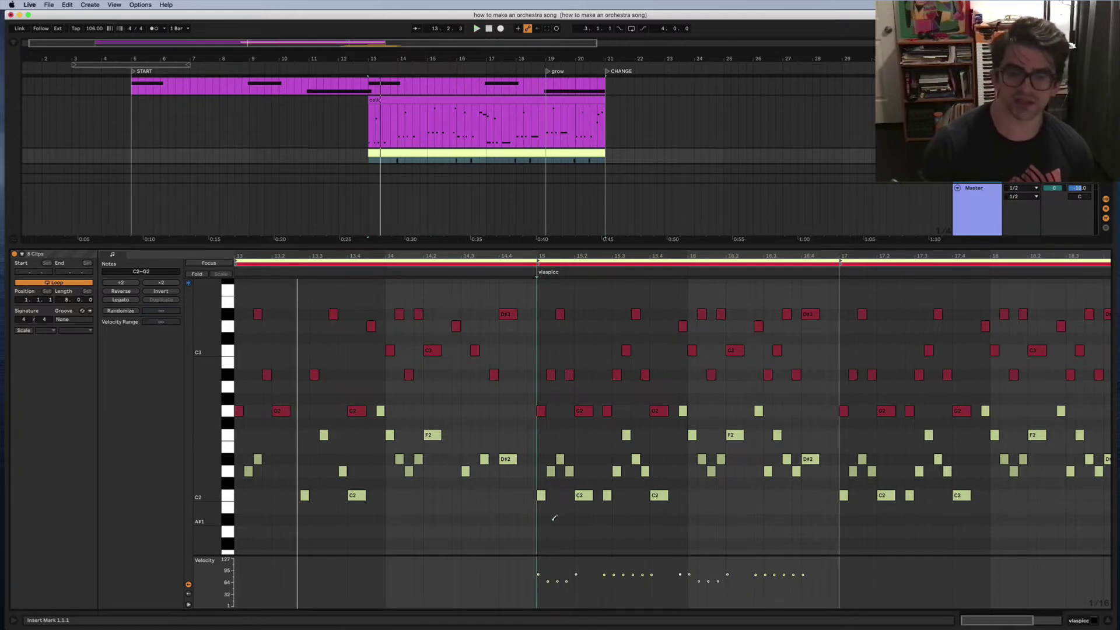
# - Add four consecutive sixteenth C3 notes to the viola part across the first beat of bar 15
pyautogui.click(542, 339)
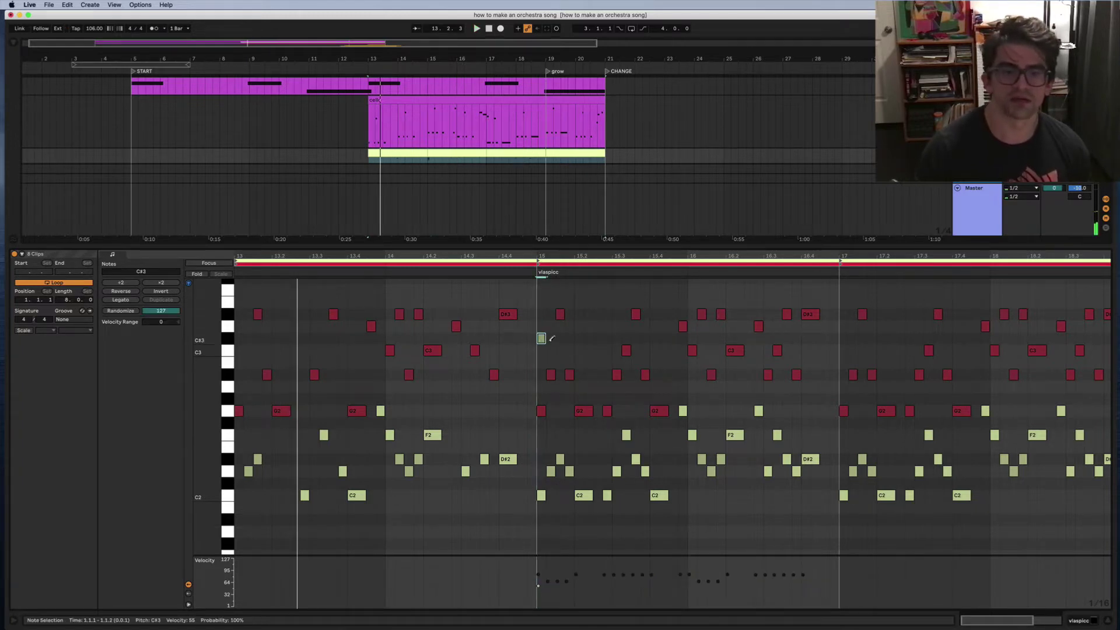
pyautogui.press('Up')
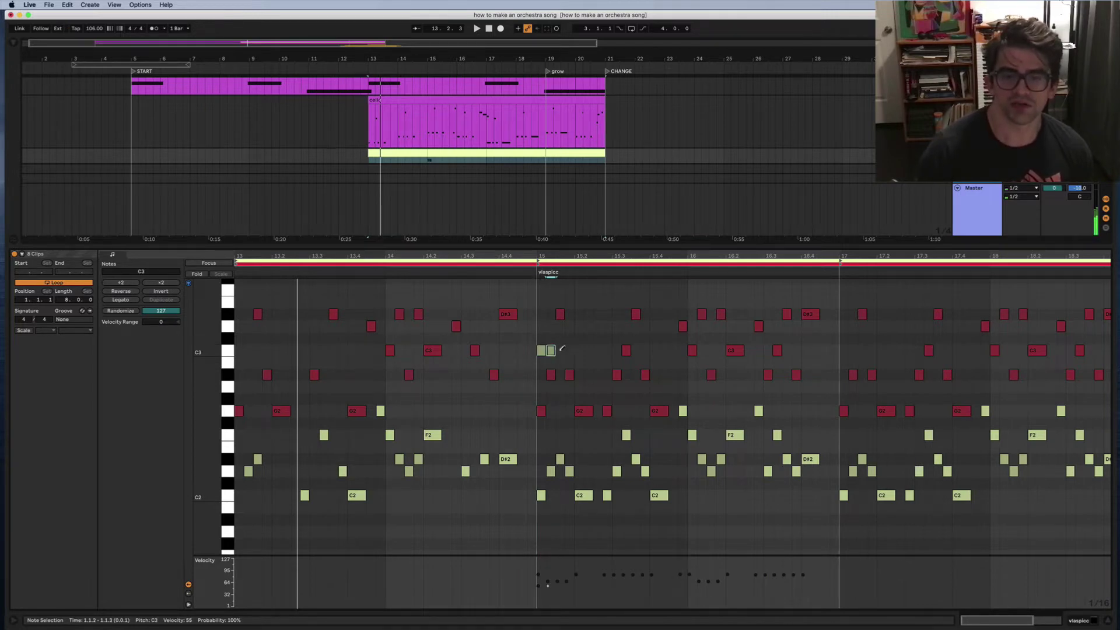
pyautogui.click(570, 350)
# - Listen to the passage from bar 13 into bar 15 with the repeated viola C3 notes
pyautogui.press('space')
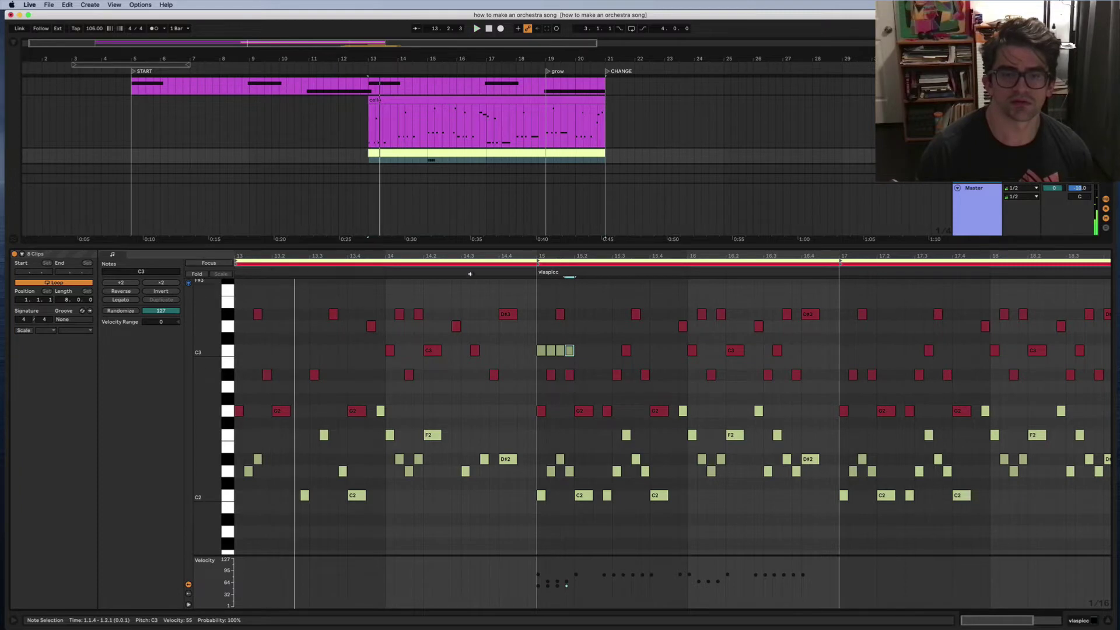
pyautogui.click(471, 268)
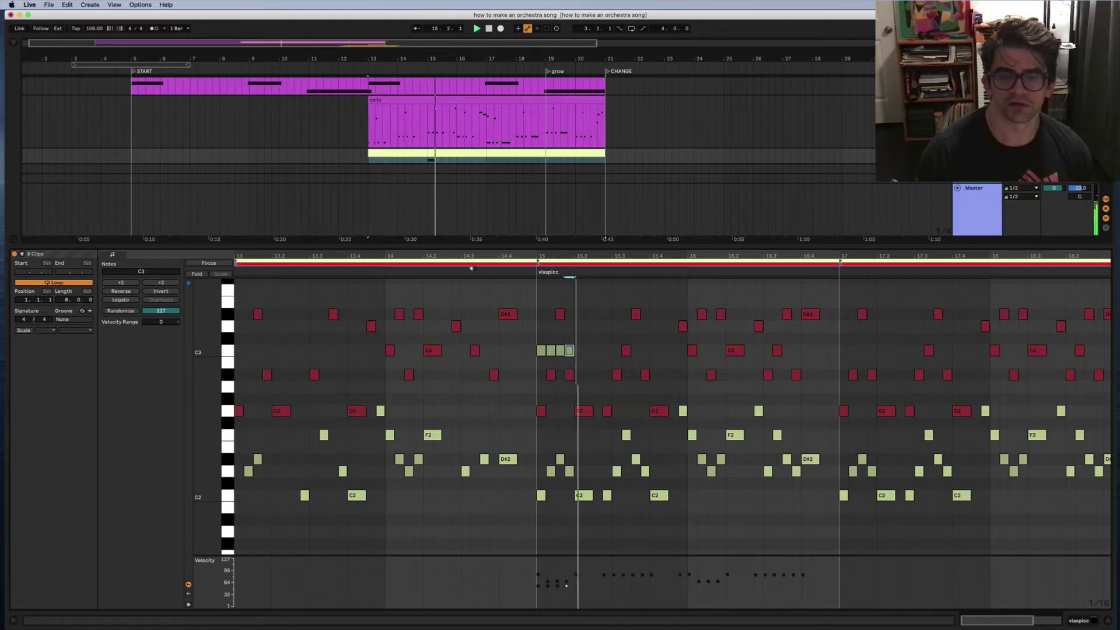
pyautogui.press('space')
pyautogui.press('space')
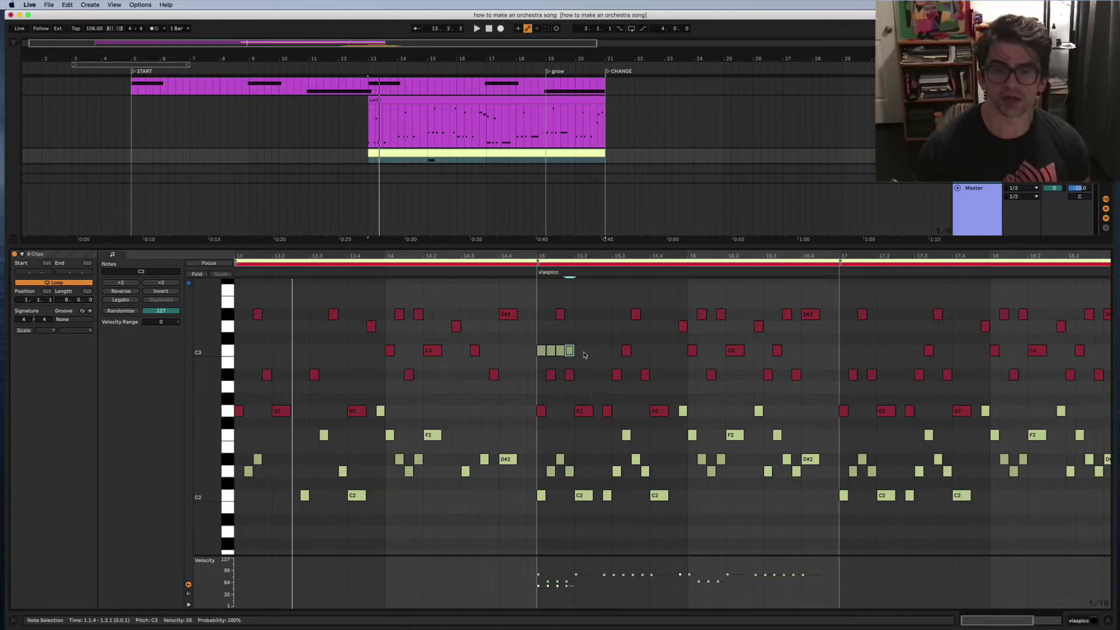
# - Raise the velocity of the four viola C3 notes to about 71, set their velocity range to -34 and listen
pyautogui.moveTo(585, 355); pyautogui.dragTo(530, 354)
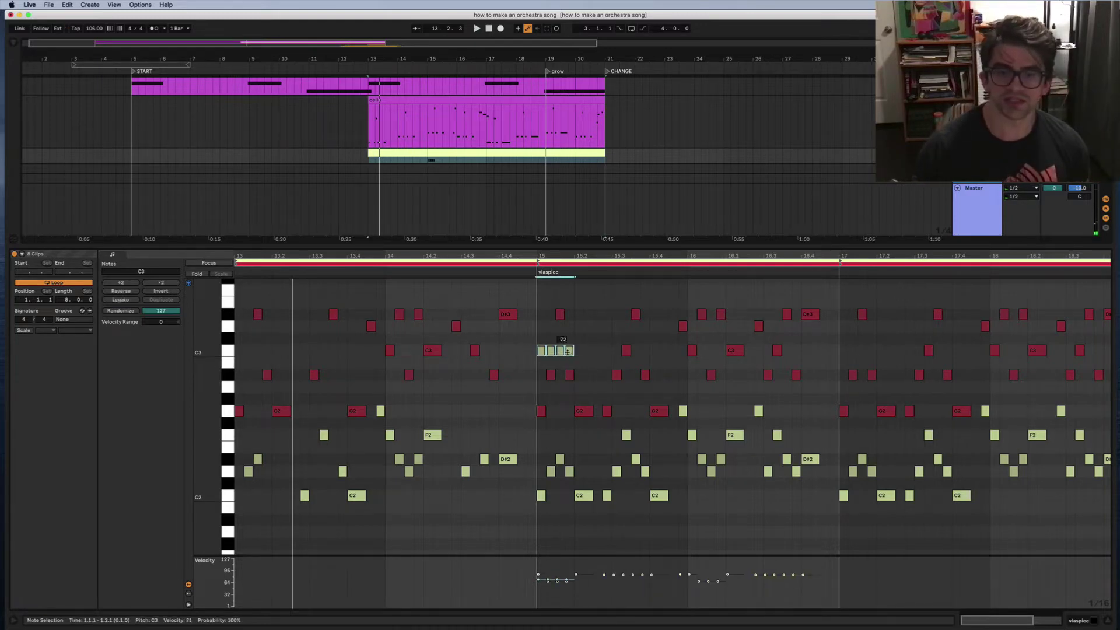
pyautogui.moveTo(157, 324)
pyautogui.mouseDown()
pyautogui.moveTo(157, 347)
pyautogui.moveTo(161, 319)
pyautogui.mouseUp()
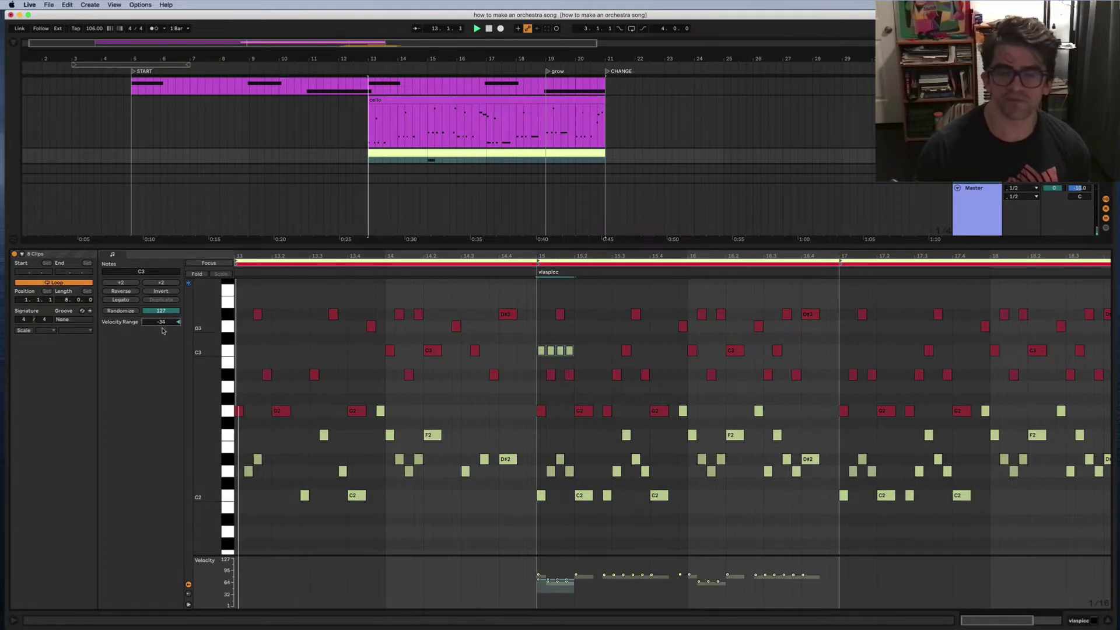
pyautogui.click(522, 270)
# - Select all viola spicc and cello spicc clips from bar 13 to bar 21 so both parts can be edited together
pyautogui.scroll(-3, 412, 145)
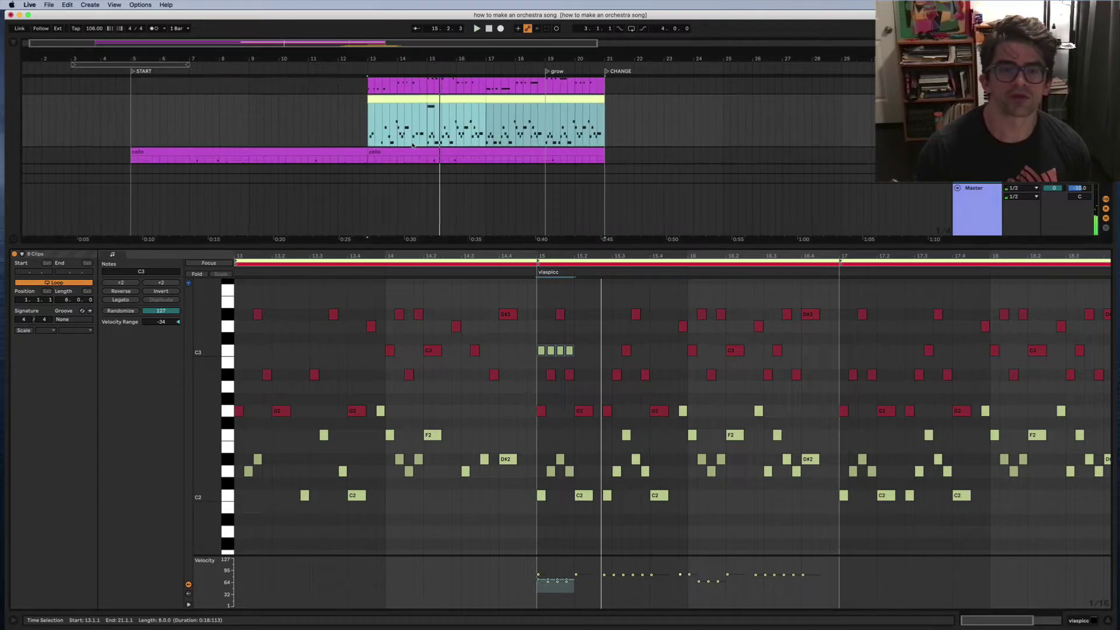
pyautogui.click(426, 137)
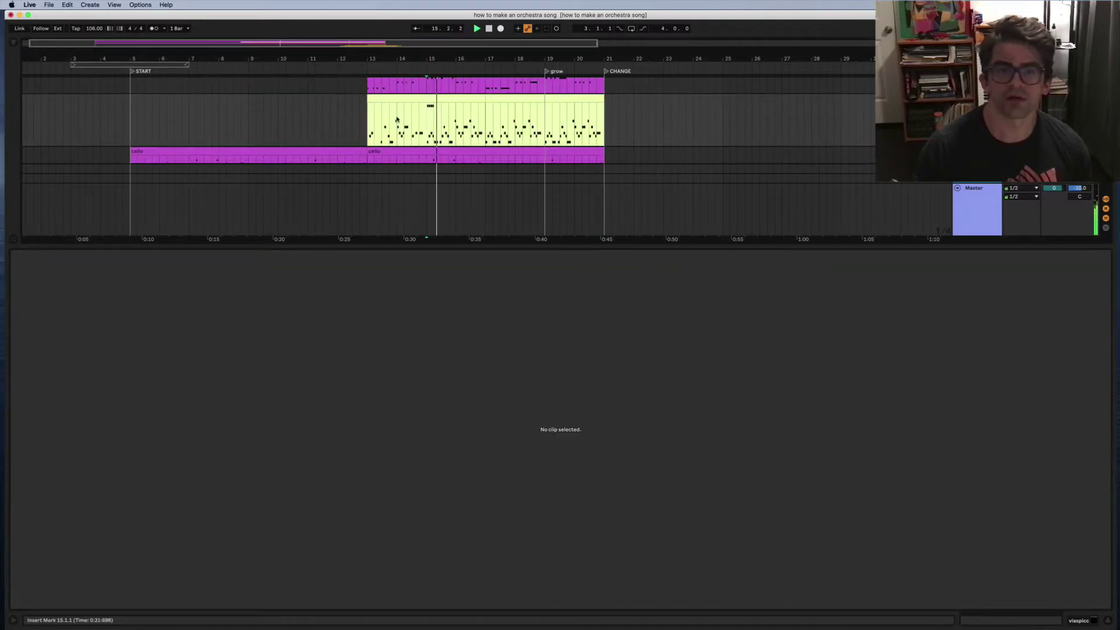
pyautogui.press('space')
pyautogui.click(435, 100)
pyautogui.scroll(3, 403, 133)
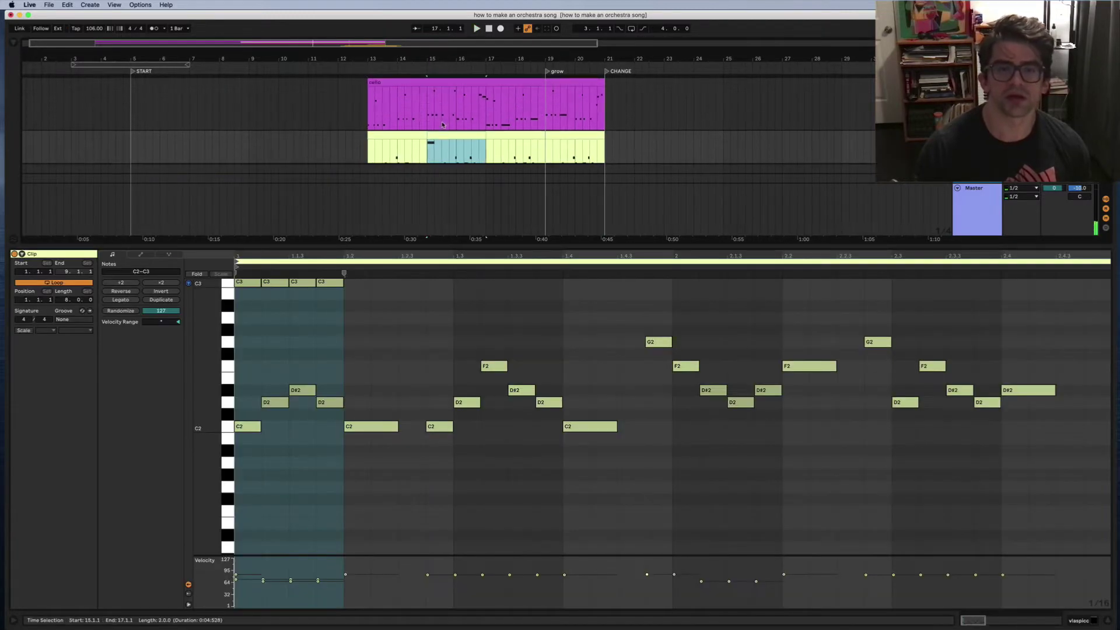
pyautogui.keyDown('shift'); pyautogui.click(401, 135); pyautogui.keyUp('shift')
pyautogui.keyDown('shift'); pyautogui.click(564, 135); pyautogui.keyUp('shift')
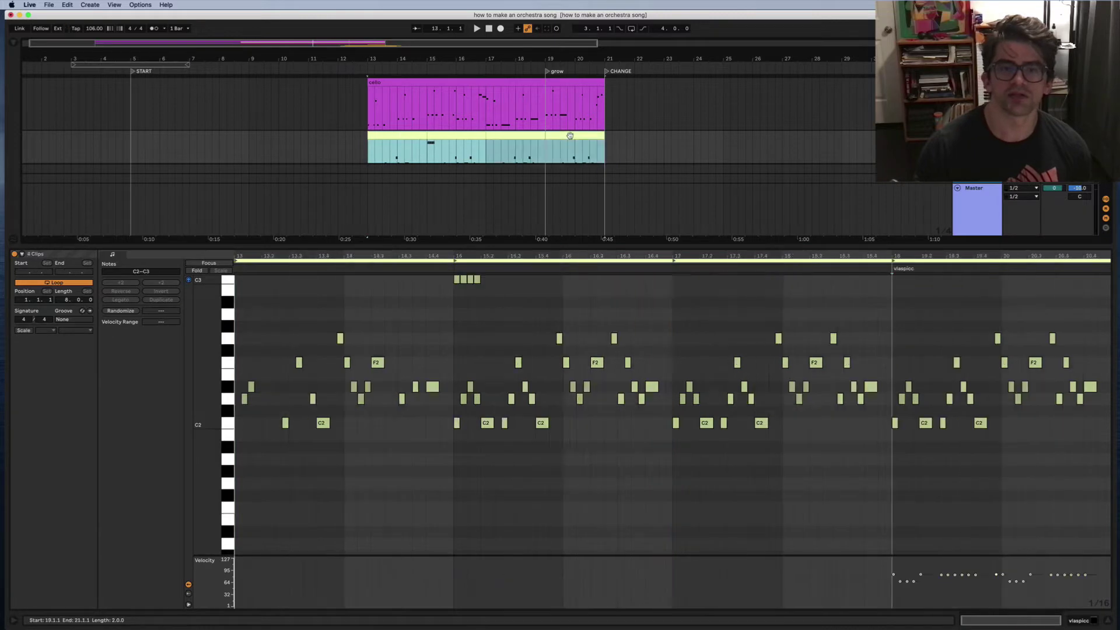
pyautogui.scroll(2, 421, 111)
pyautogui.scroll(-2, 422, 110)
pyautogui.keyDown('shift'); pyautogui.click(421, 111); pyautogui.keyUp('shift')
pyautogui.scroll(-2, 421, 111)
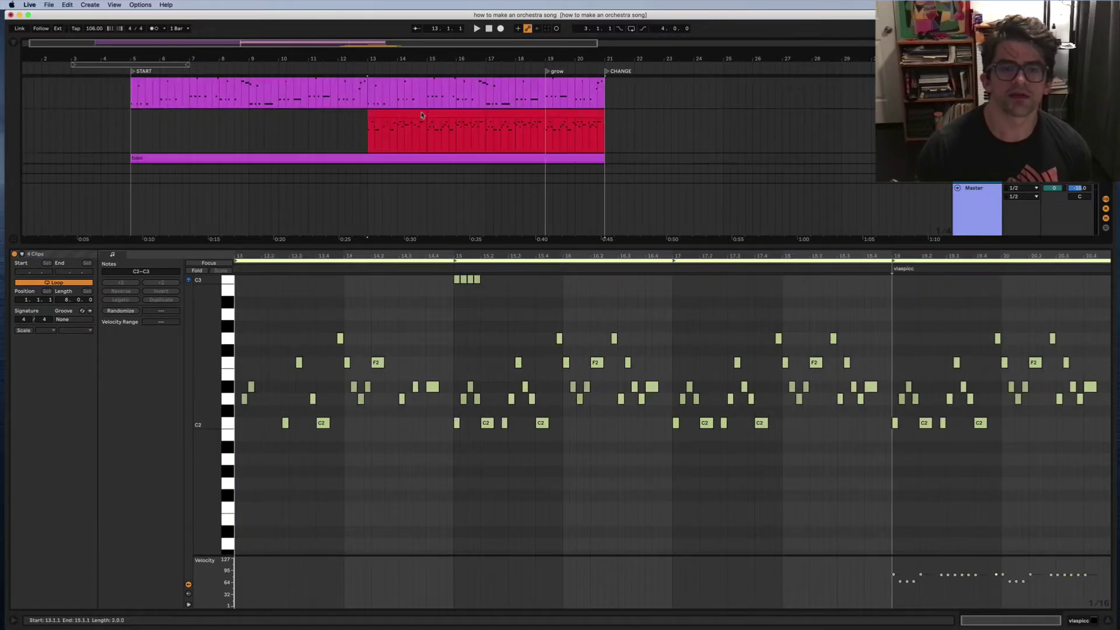
pyautogui.keyDown('shift'); pyautogui.click(383, 88); pyautogui.keyUp('shift')
# - Listen to the combined viola and cello parts from bar 13 through beat three of bar 15
pyautogui.press('space')
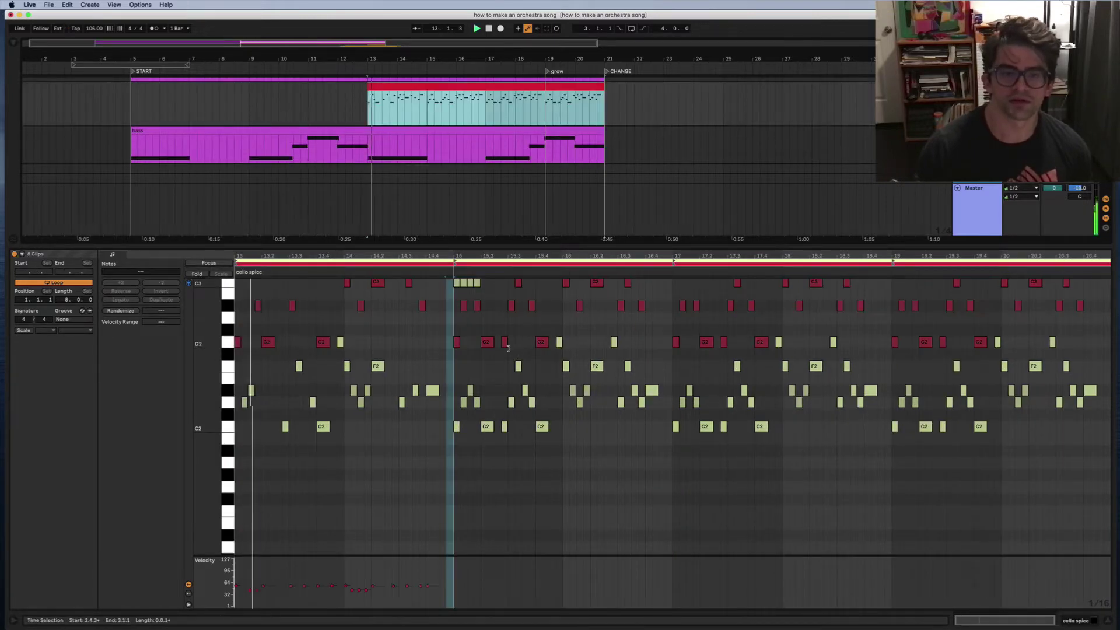
pyautogui.scroll(2, 490, 292)
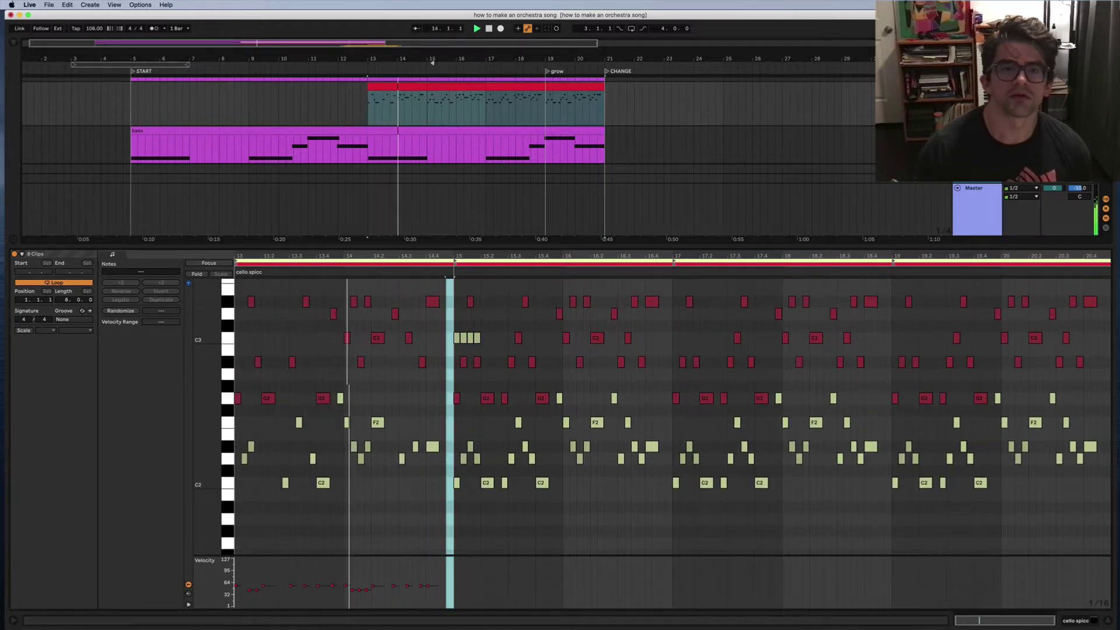
pyautogui.click(454, 400)
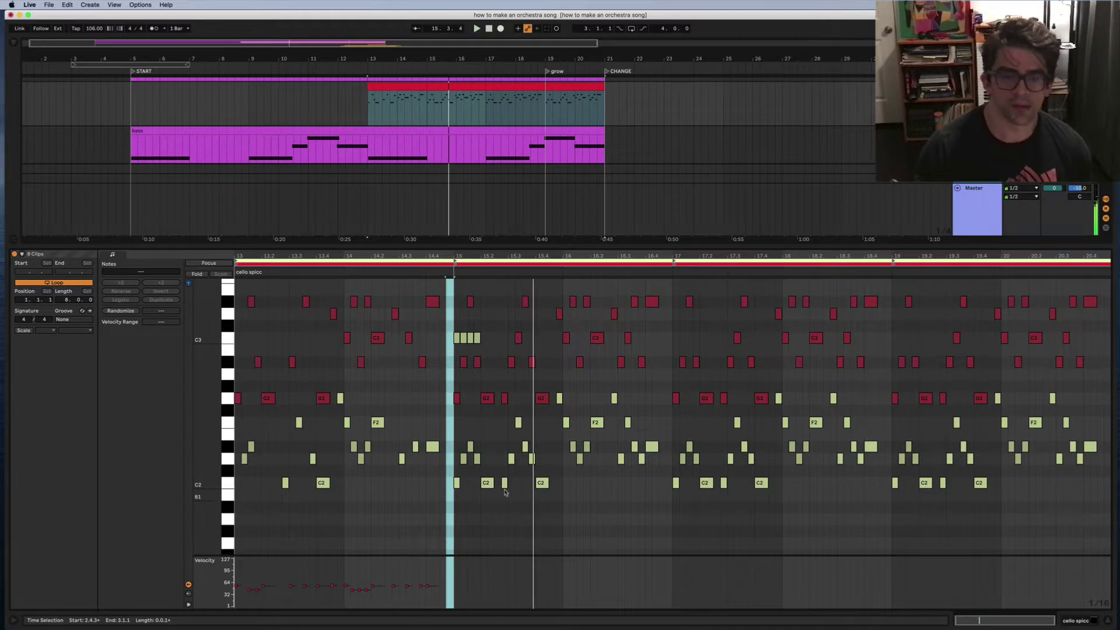
# - Accent the cello G2 and viola C2 just before beat three of bar 15, raising their velocities to 93 and 101
pyautogui.scroll(3, 501, 483)
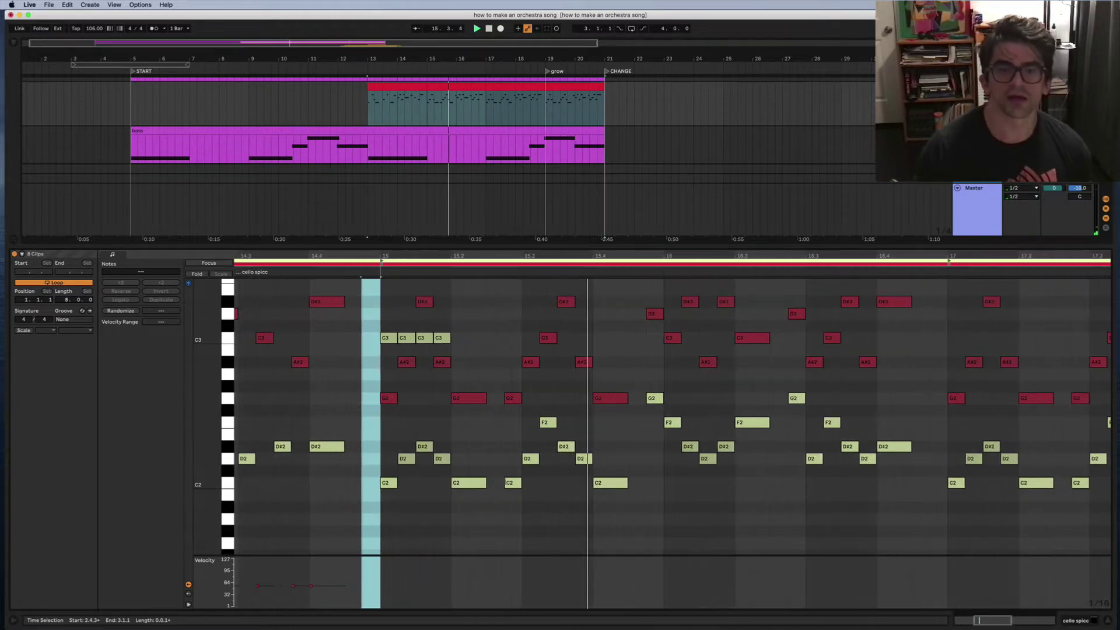
pyautogui.click(513, 483)
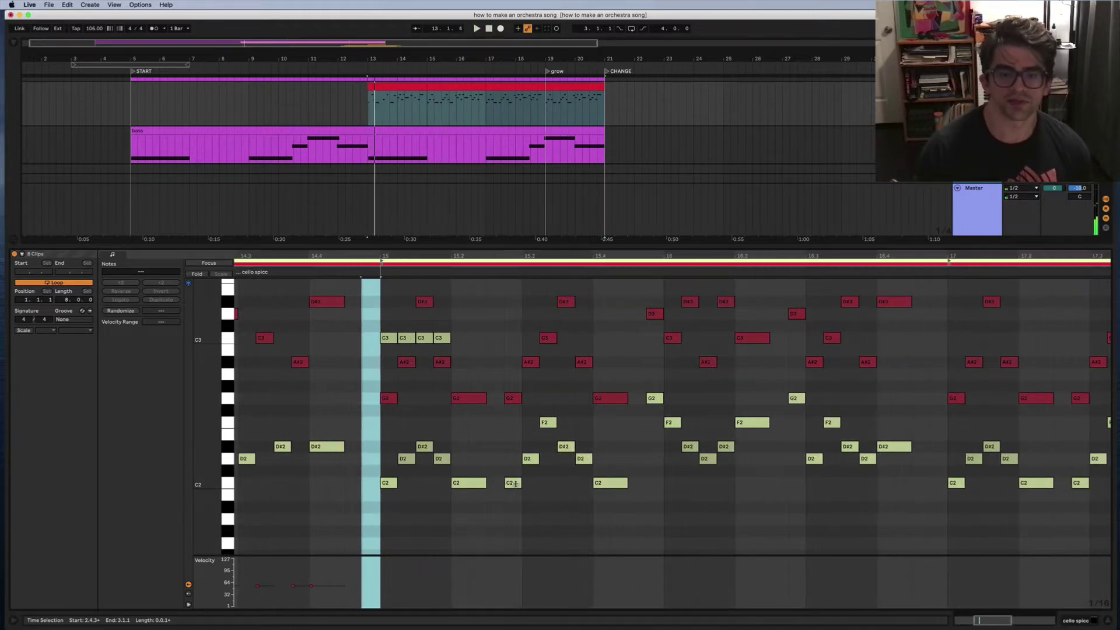
pyautogui.click(513, 399)
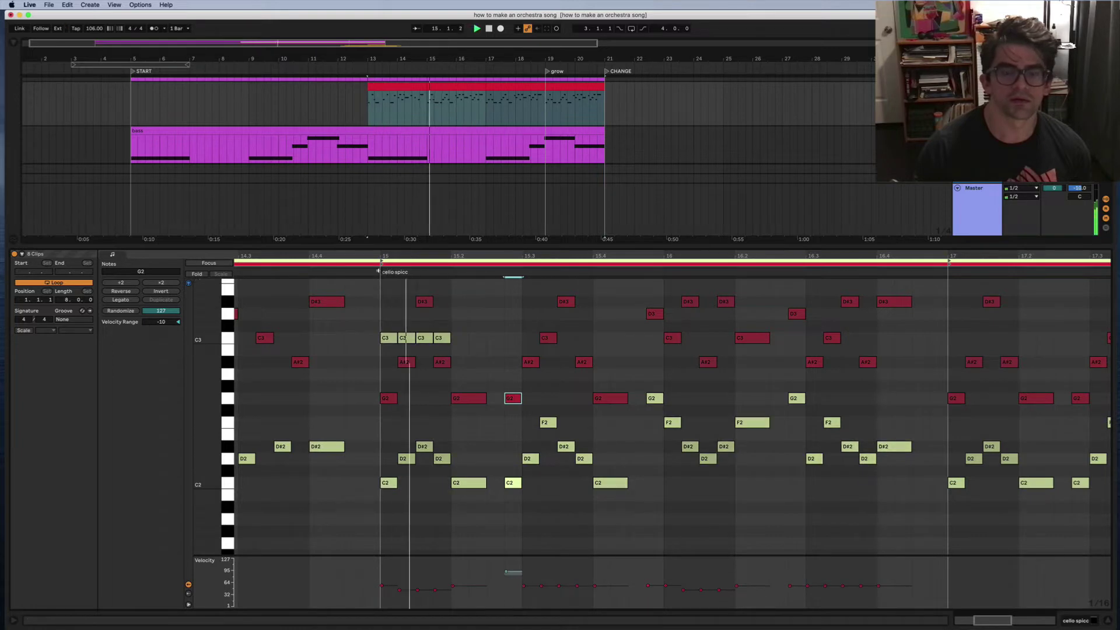
pyautogui.moveTo(511, 398)
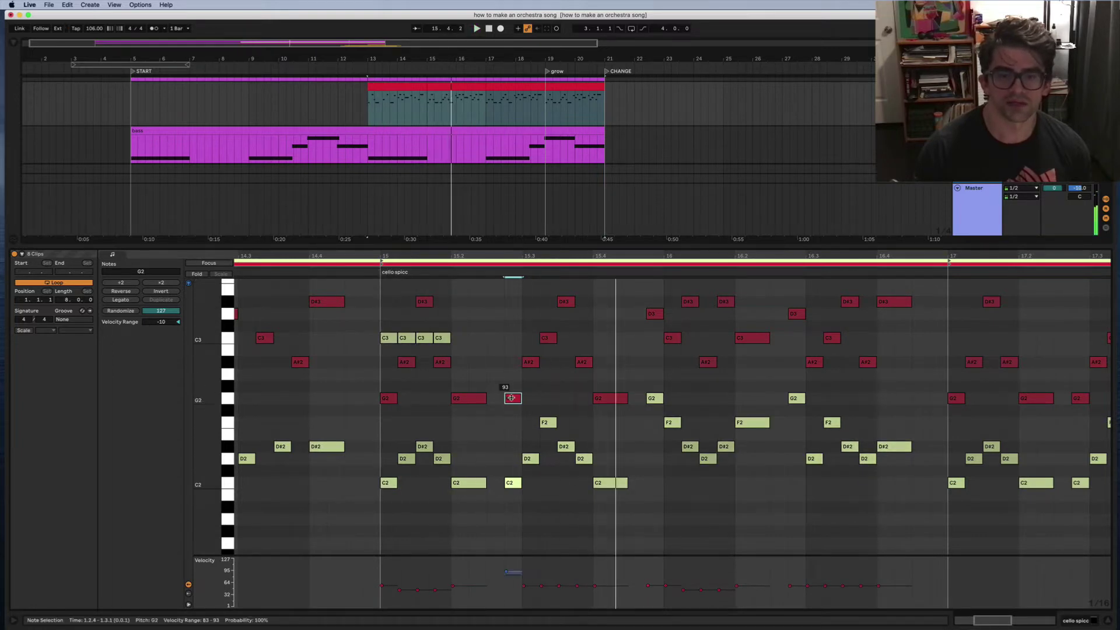
pyautogui.click(512, 483)
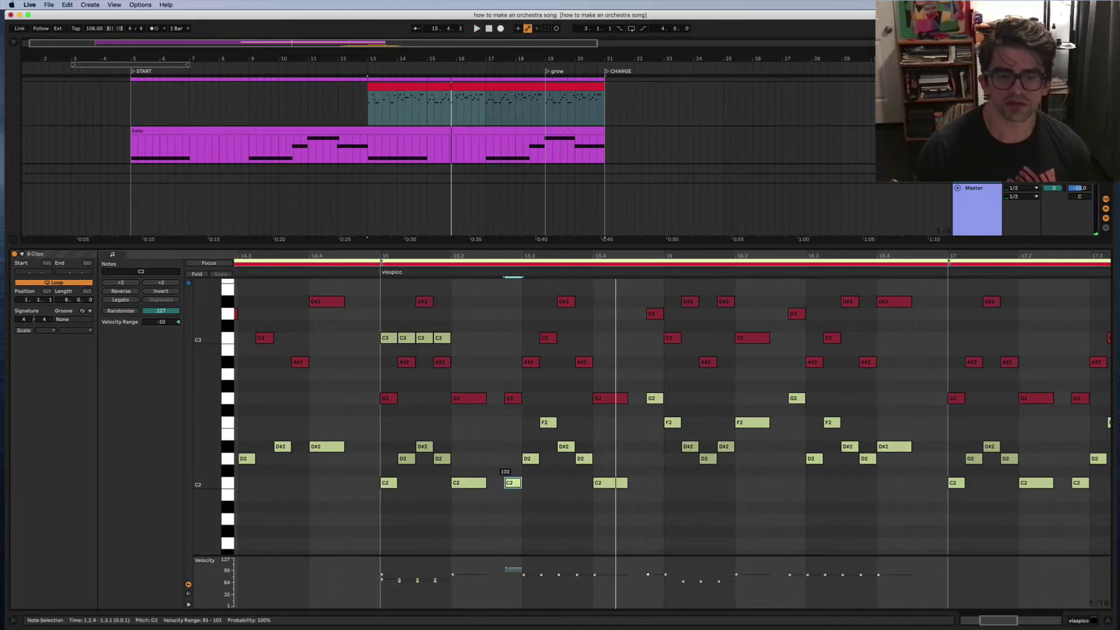
# - Try the viola C2 before beat three of bar 15 at velocity 77 and listen from the start of the bar
pyautogui.moveTo(513, 483); pyautogui.dragTo(503, 430)
pyautogui.press('space')
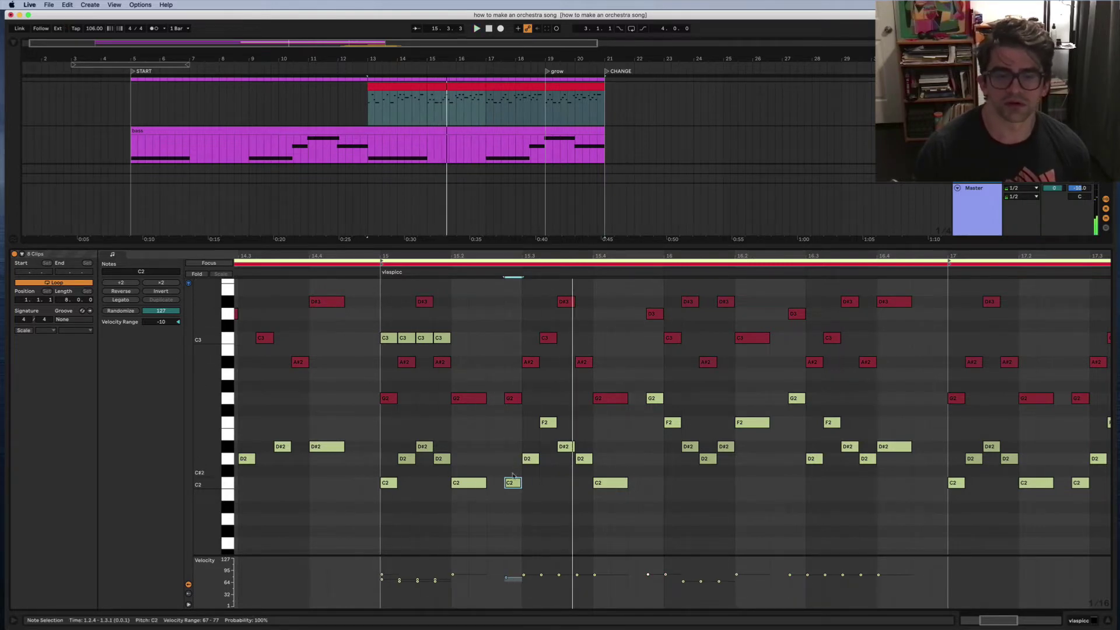
pyautogui.click(376, 272)
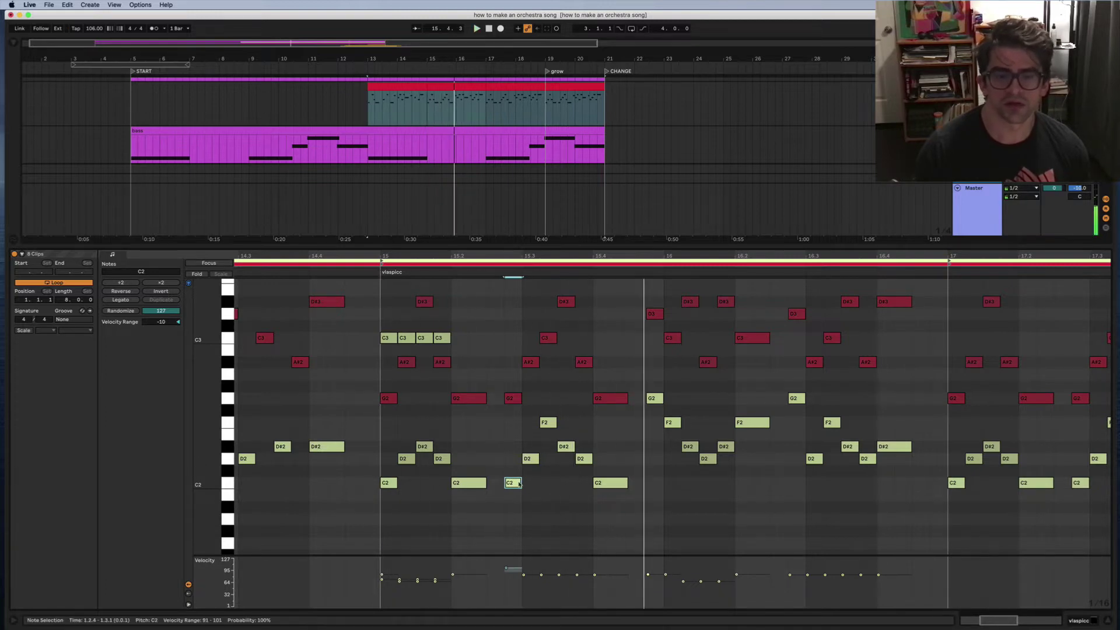
# - Transpose the accented viola C2 before beat three up one octave to C3 and listen from bar 15
pyautogui.hotkey('shift', 'Up')
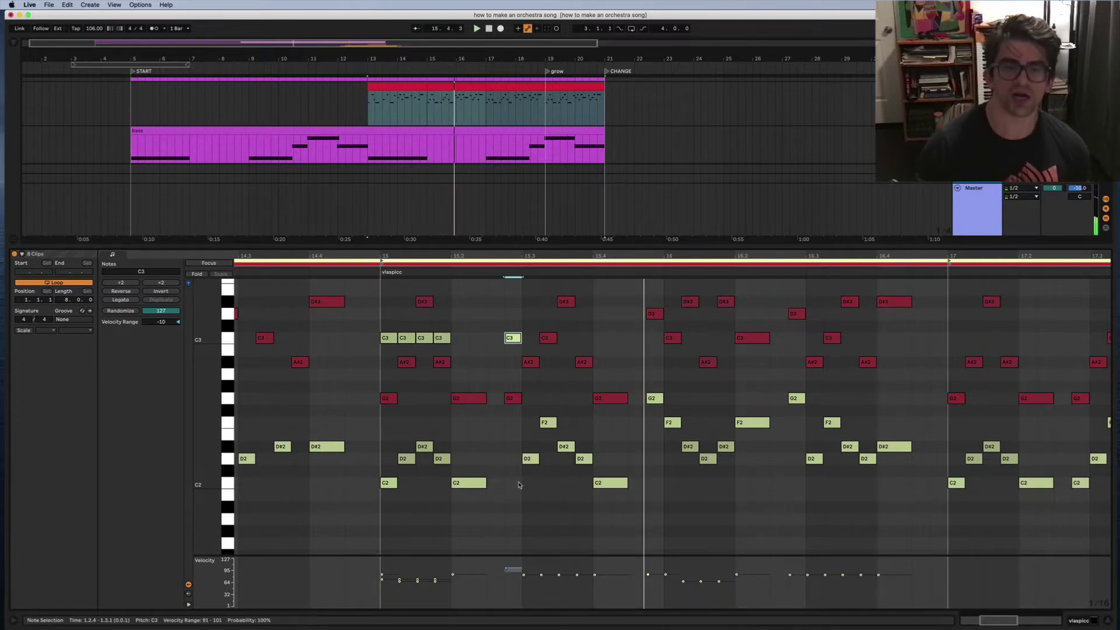
pyautogui.click(376, 272)
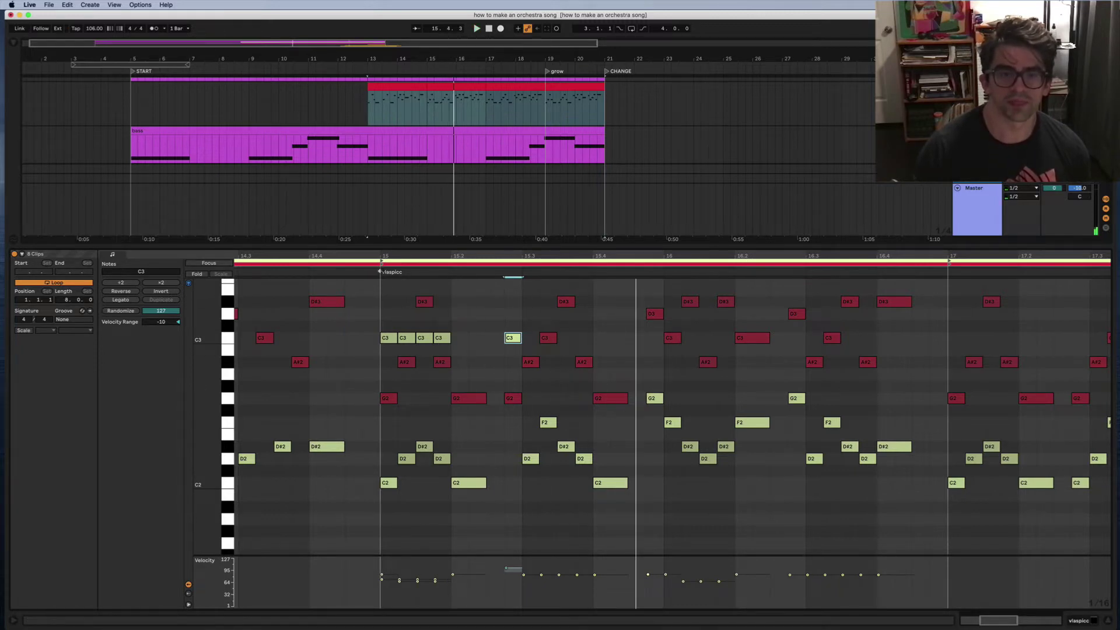
pyautogui.click(380, 271)
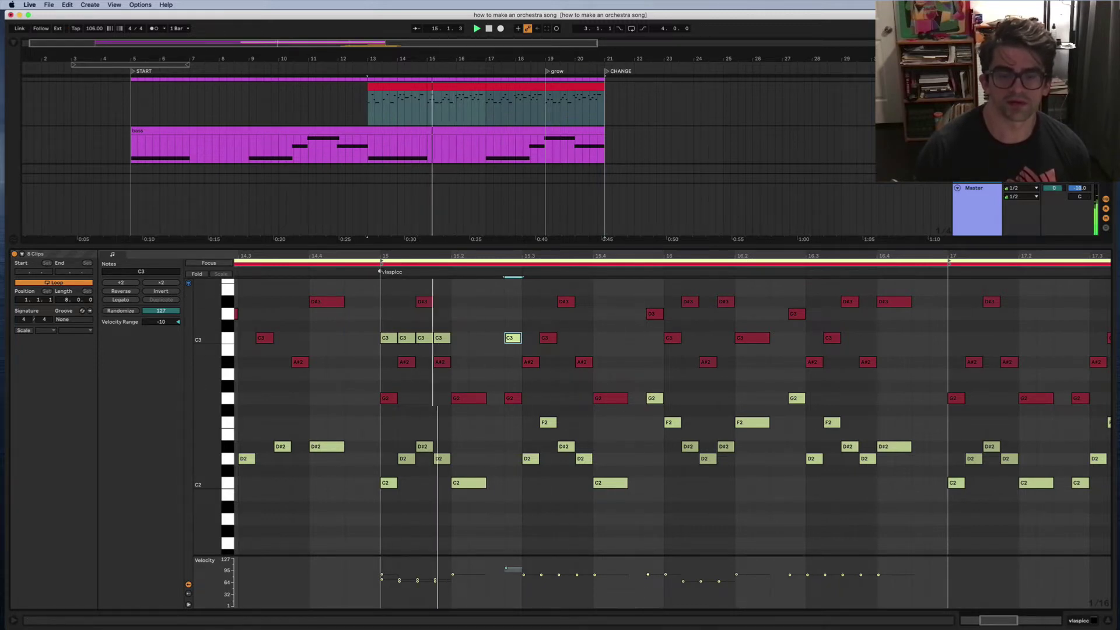
# - Add a viola C3 on the last sixteenth of beat three in bar 15 and set its velocity to 90
pyautogui.doubleClick(586, 338)
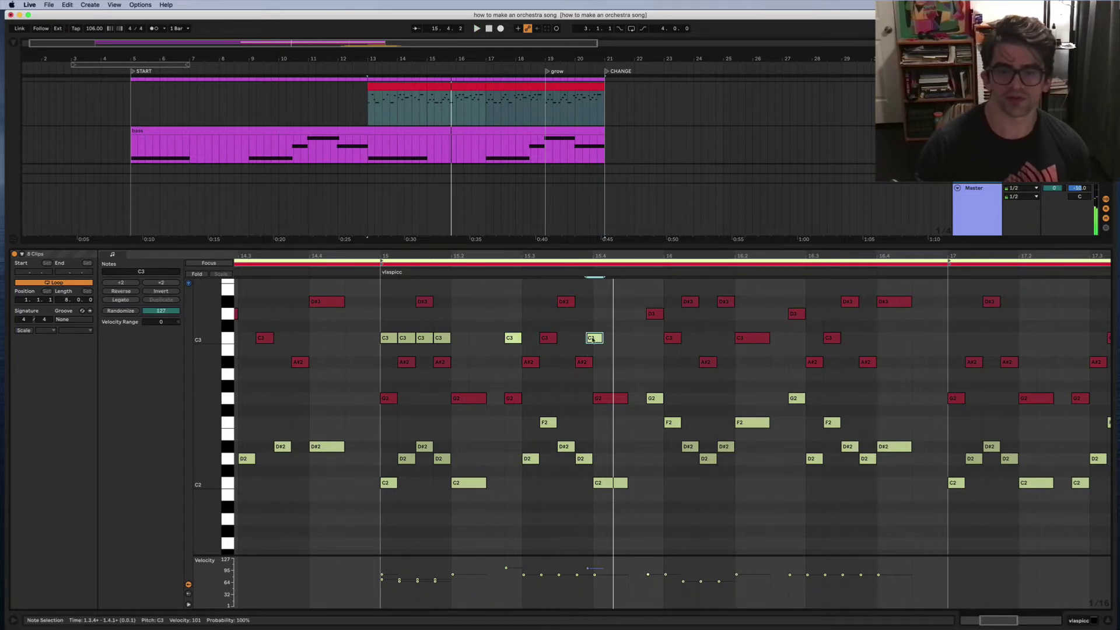
pyautogui.hscroll(1, 382, 331)
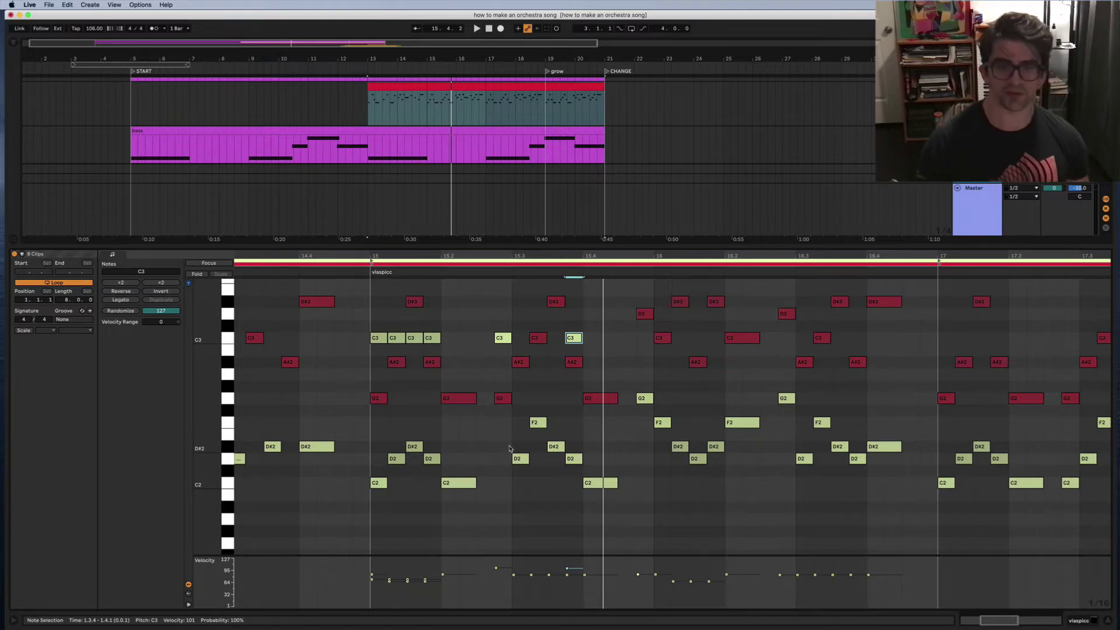
pyautogui.scroll(-3, 509, 448)
pyautogui.scroll(-1, 542, 372)
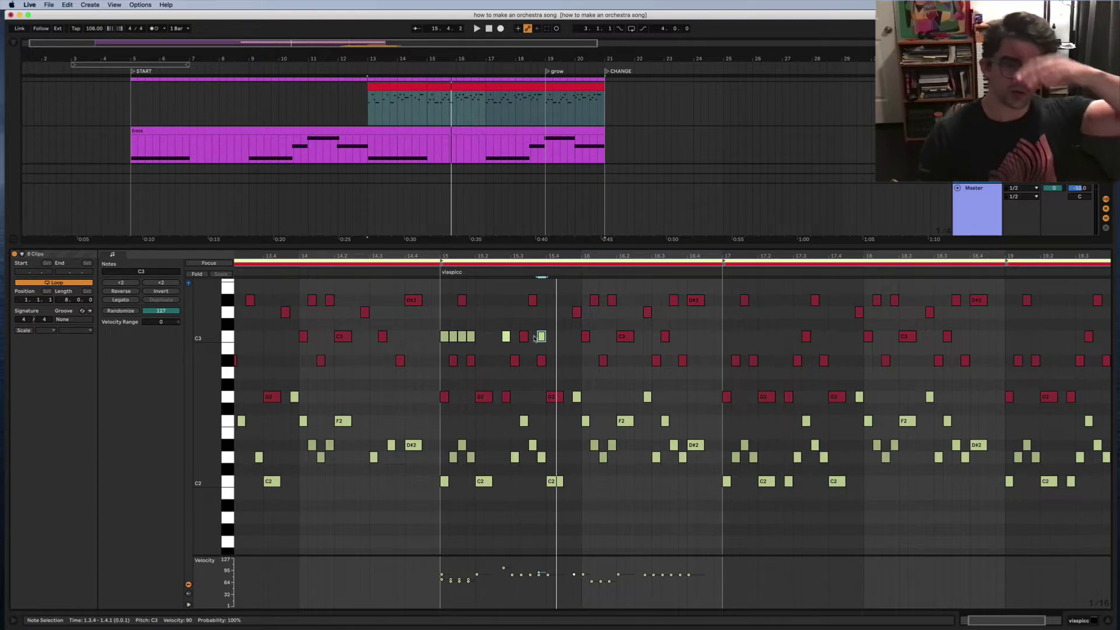
# - Listen to bars 15 and 16 with the new viola accents and check the cello C3 in beat three
pyautogui.moveTo(433, 266); pyautogui.dragTo(432, 266)
pyautogui.click(433, 269)
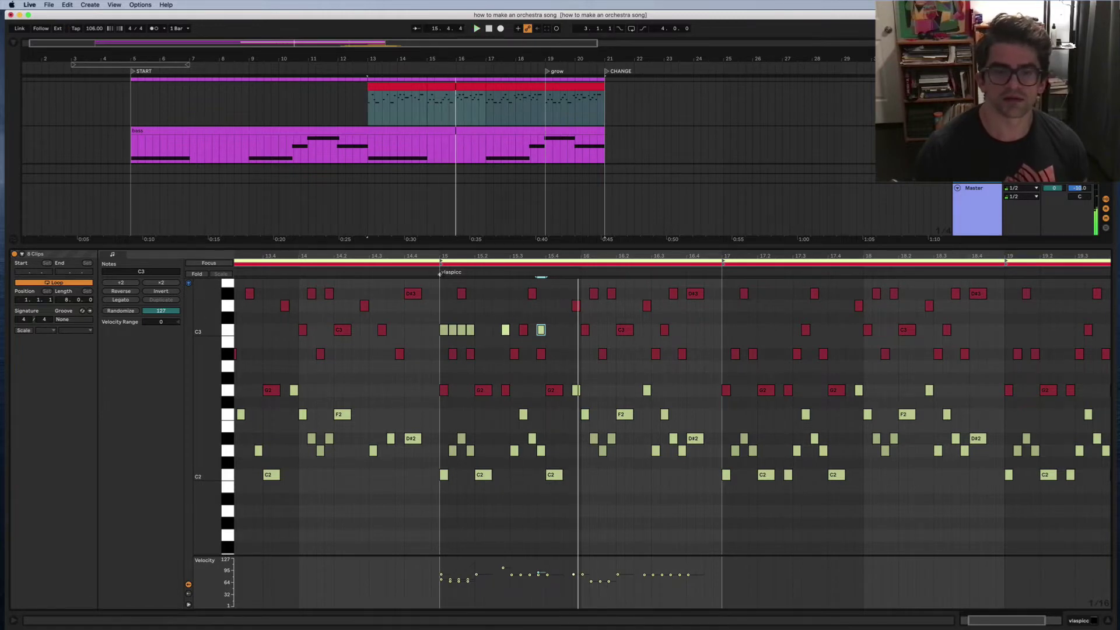
pyautogui.click(435, 269)
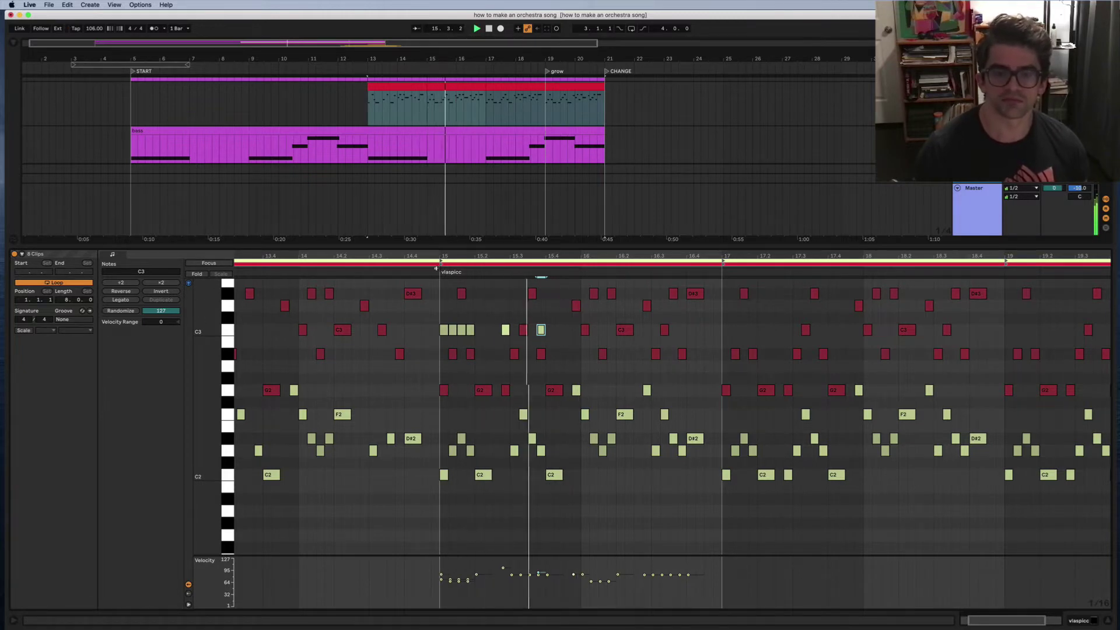
pyautogui.click(523, 330)
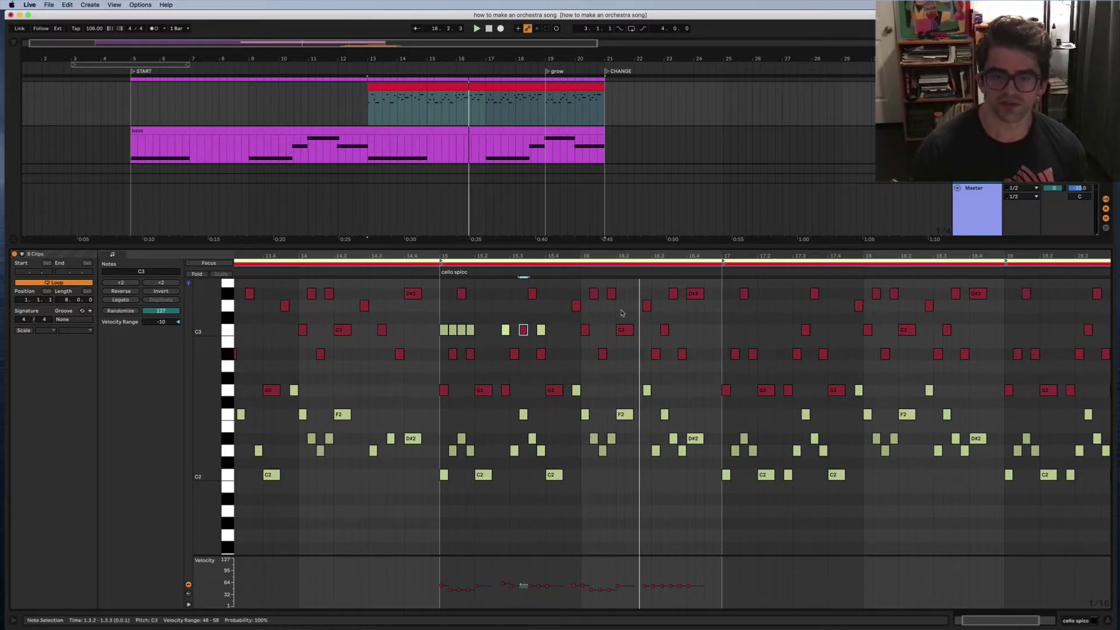
pyautogui.click(585, 306)
pyautogui.click(591, 313)
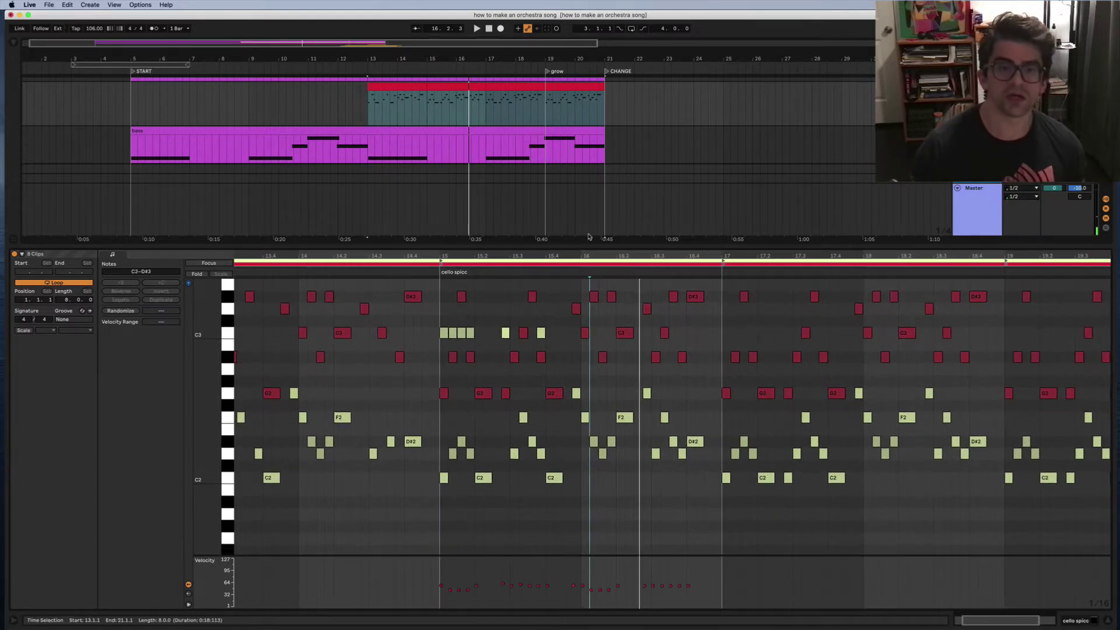
pyautogui.click(480, 261)
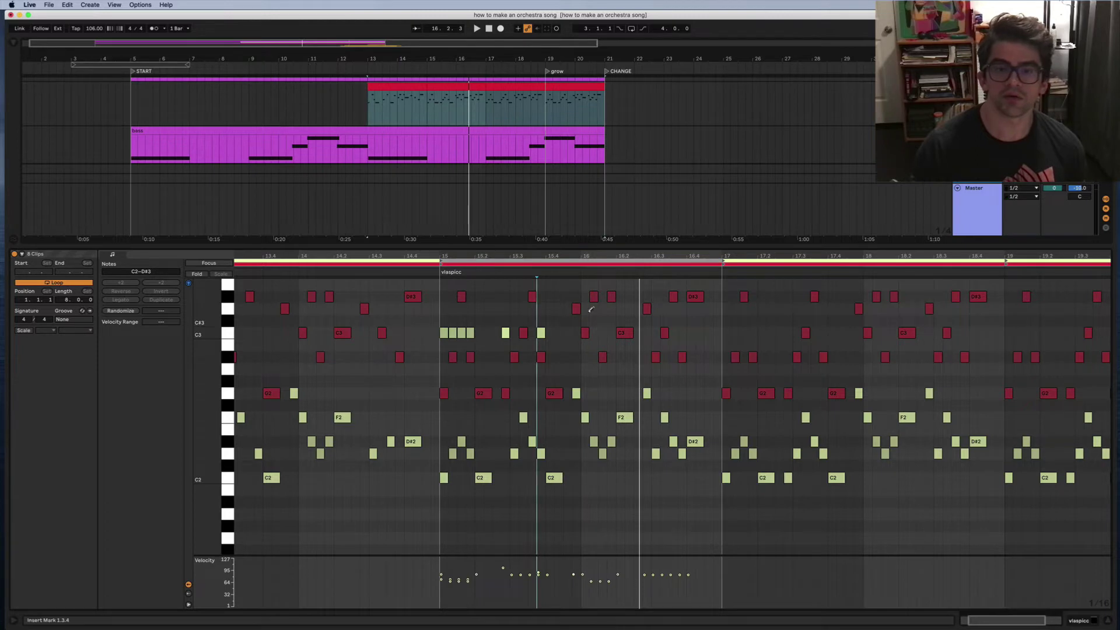
# - Draw four repeated viola D3 sixteenths at the start of bar 16, set their velocity range to -18, and listen
pyautogui.moveTo(589, 309); pyautogui.dragTo(612, 309)
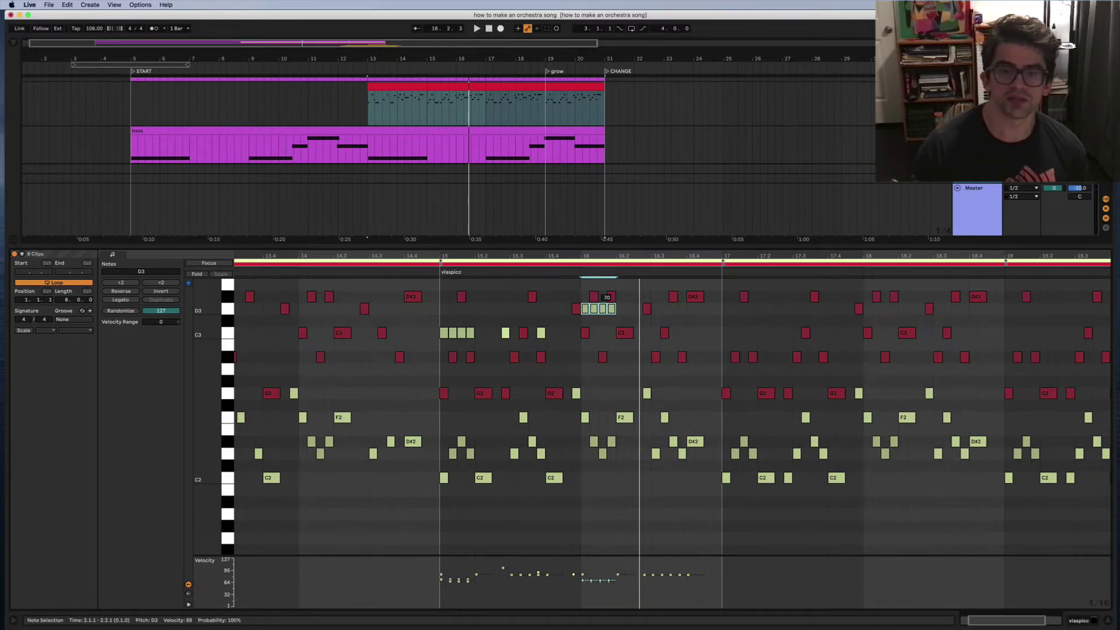
pyautogui.moveTo(166, 324); pyautogui.dragTo(166, 338)
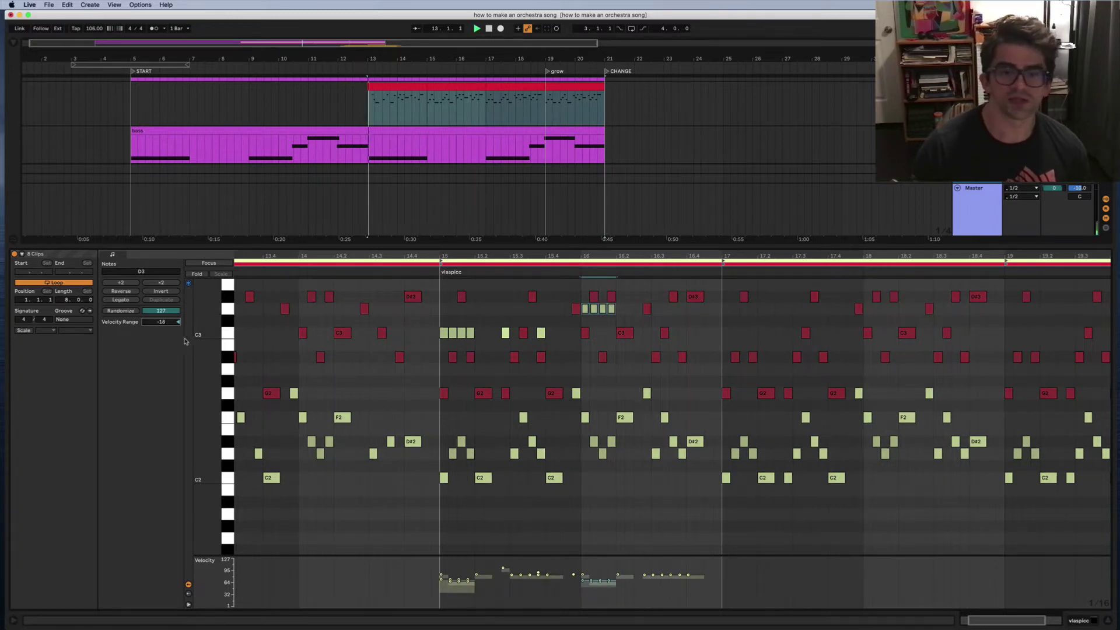
pyautogui.press('space')
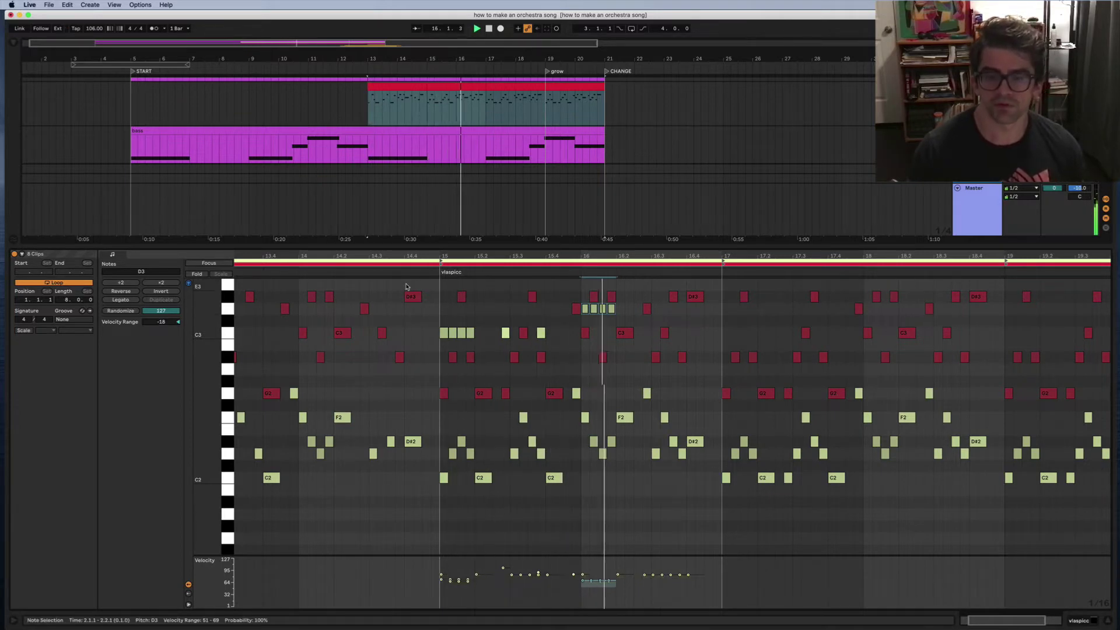
pyautogui.hscroll(3, 673, 332)
pyautogui.scroll(2, 673, 331)
pyautogui.press('space')
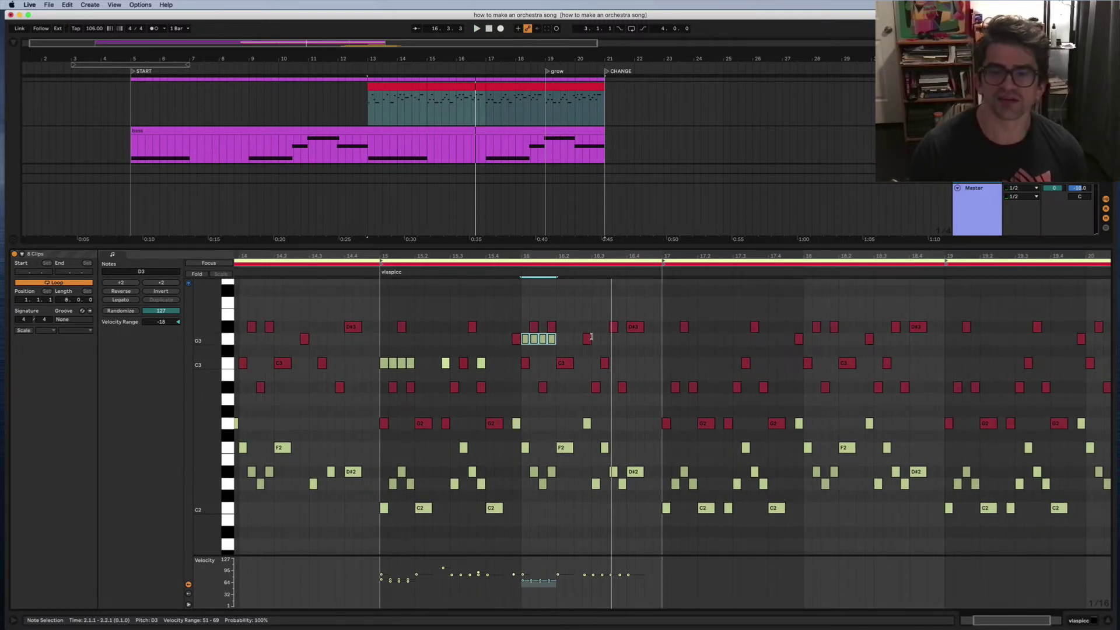
# - Add viola D3 sixteenths at 16.3.3 and 16.4.2, trying another at 16.2.2 and listening from bar 16
pyautogui.doubleClick(611, 342)
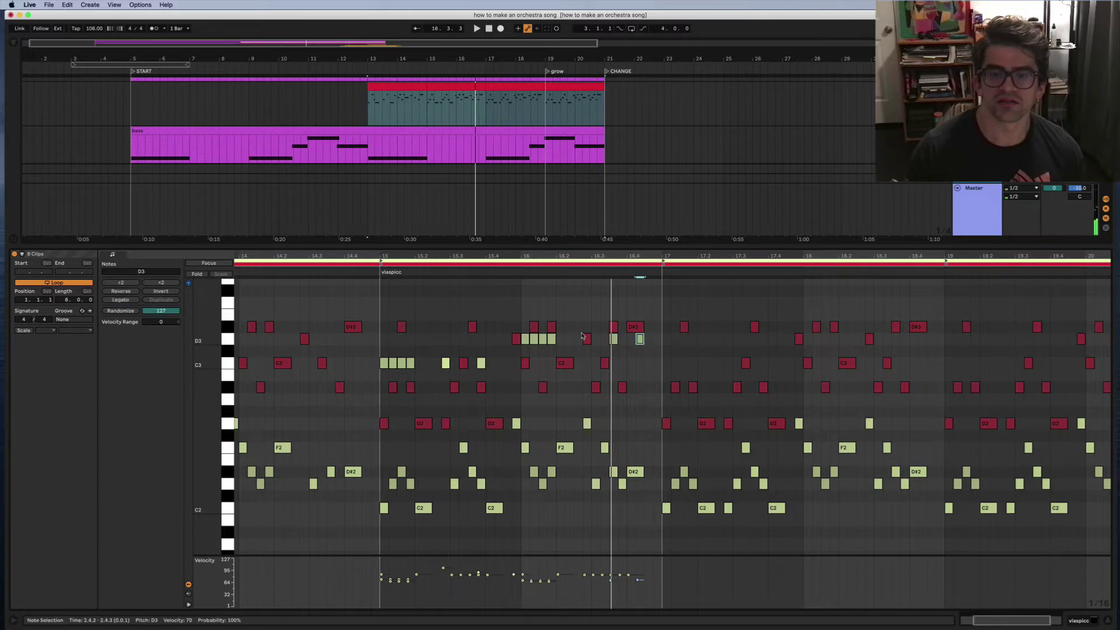
pyautogui.click(519, 269)
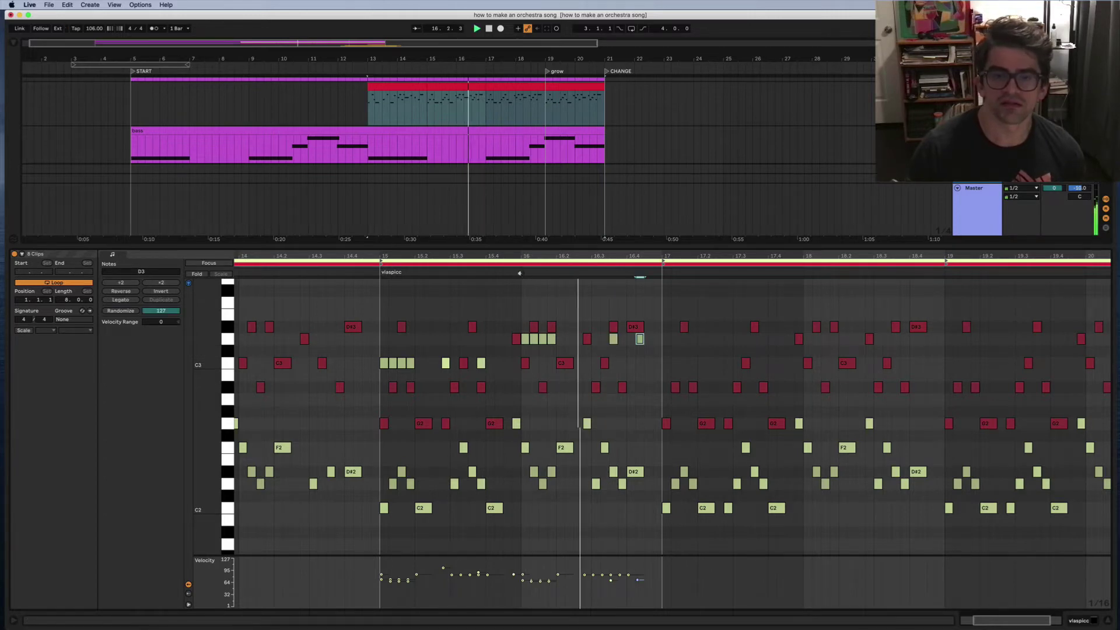
pyautogui.doubleClick(569, 339)
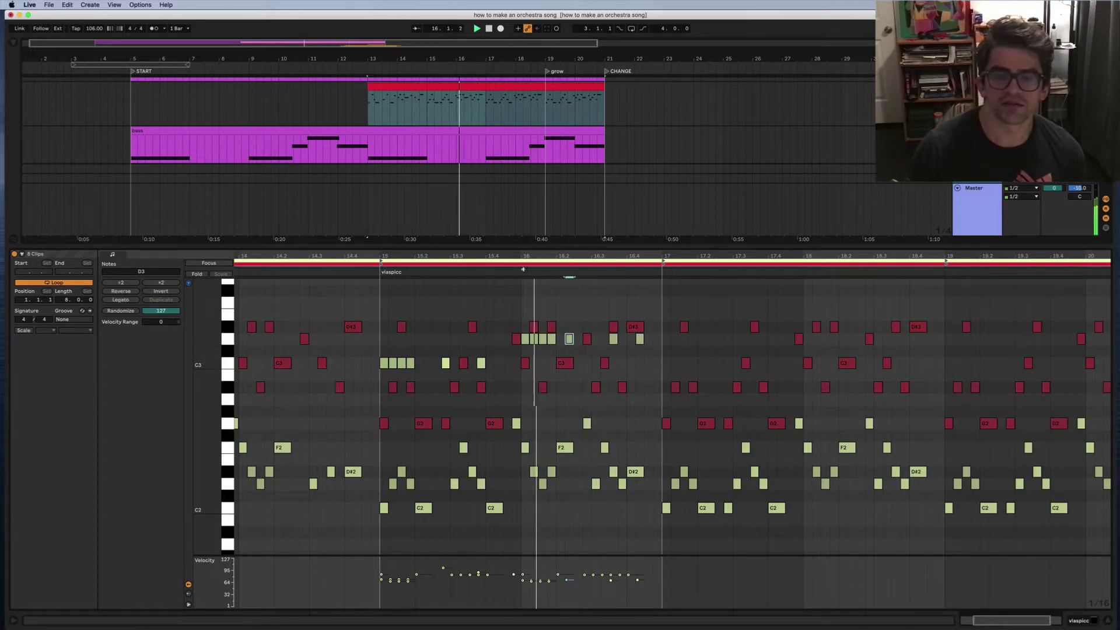
pyautogui.doubleClick(570, 338)
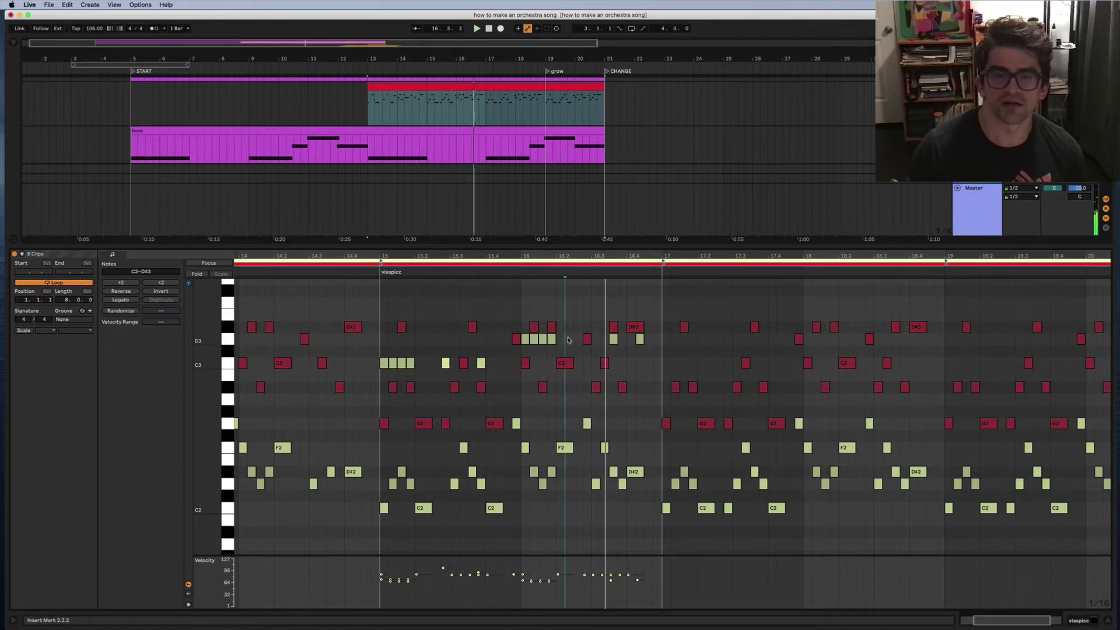
pyautogui.click(519, 270)
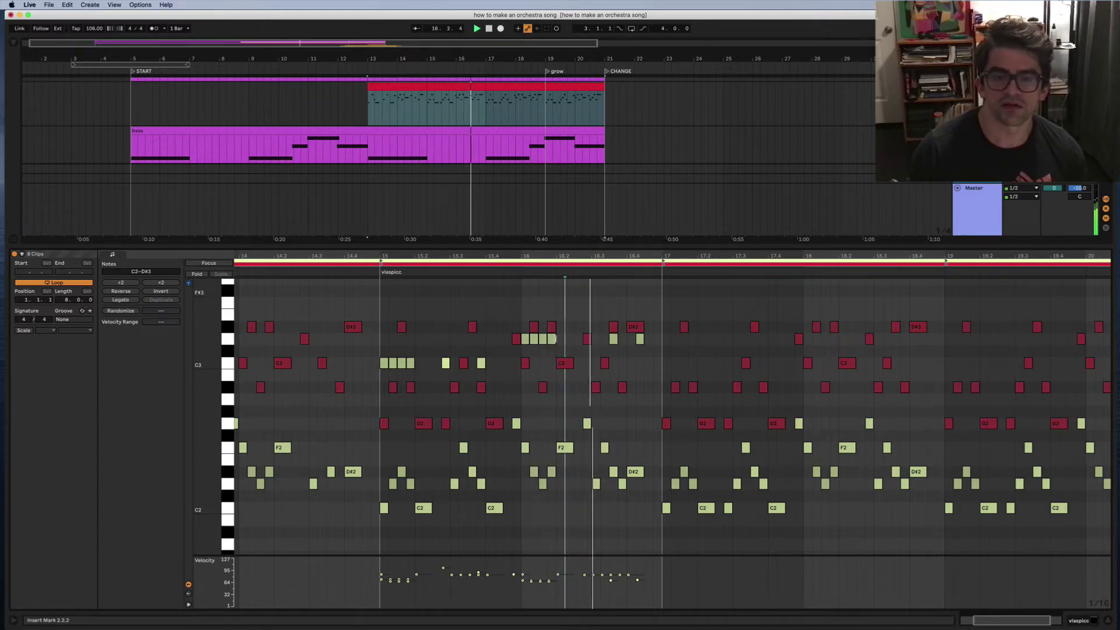
# - Duplicate the viola F2 on beat two of bar 16 one octave up to F3, keeping the original, and listen from bar 16
pyautogui.click(566, 446)
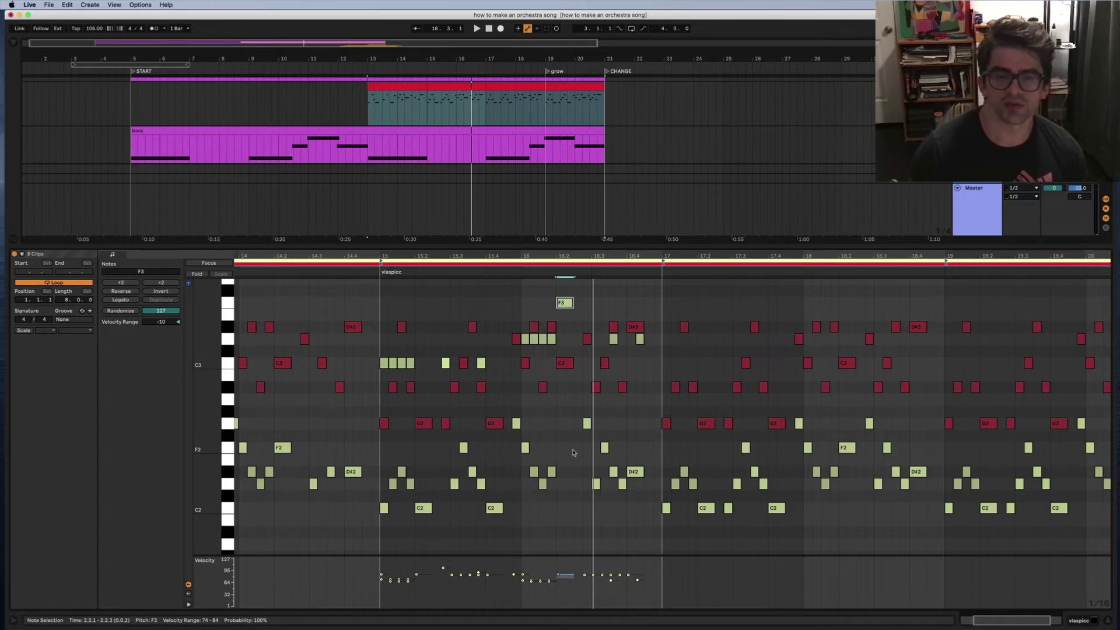
pyautogui.hotkey('shift', 'Down')
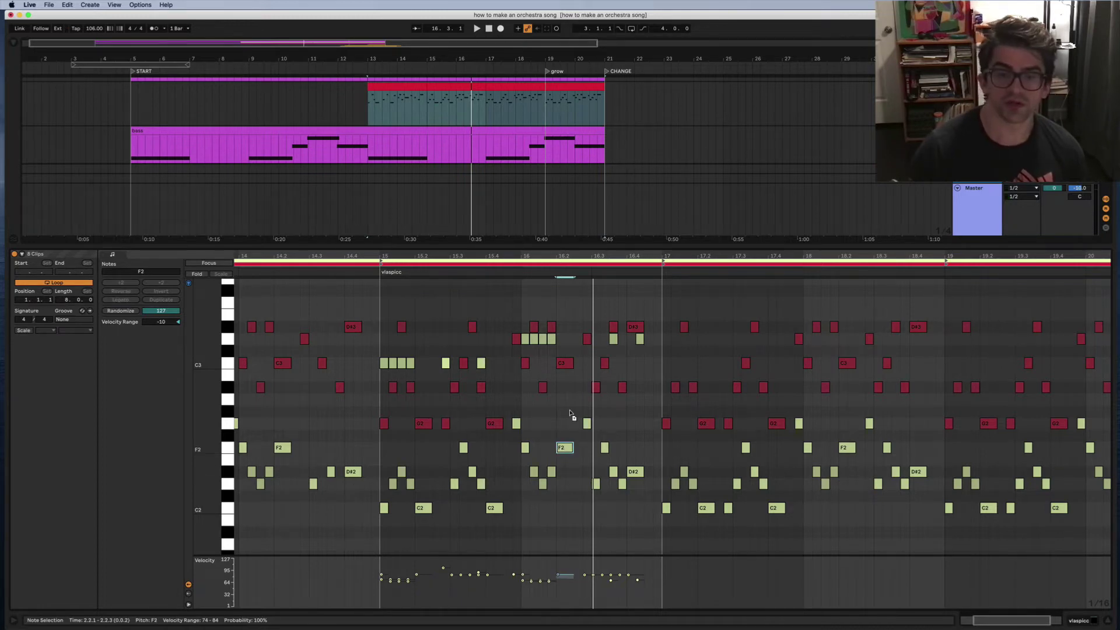
pyautogui.hotkey('shift', 'Up')
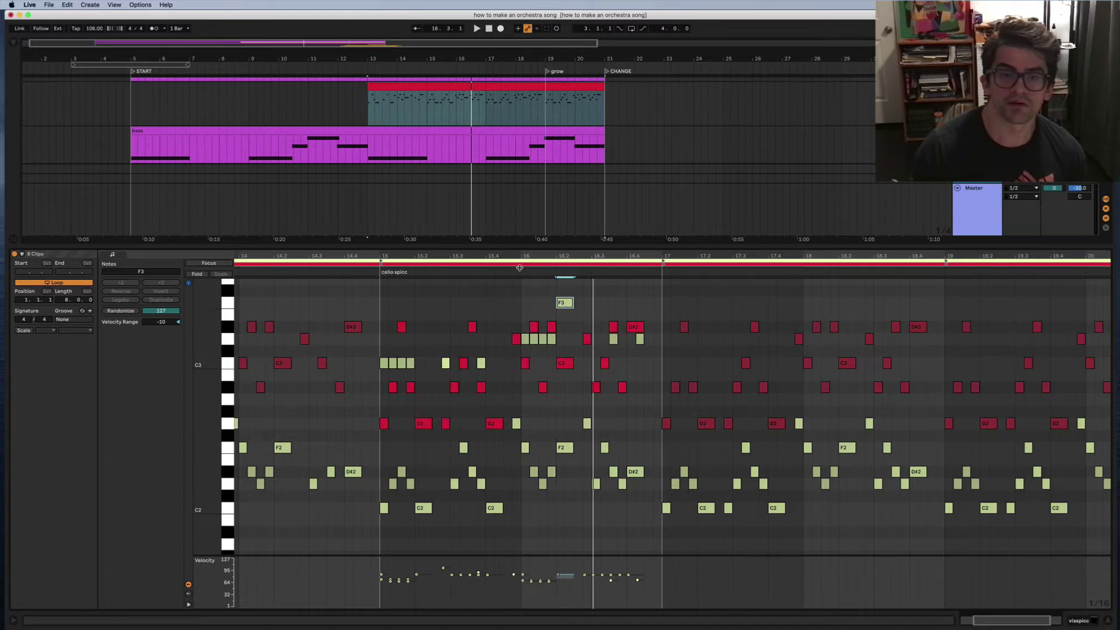
pyautogui.press('space')
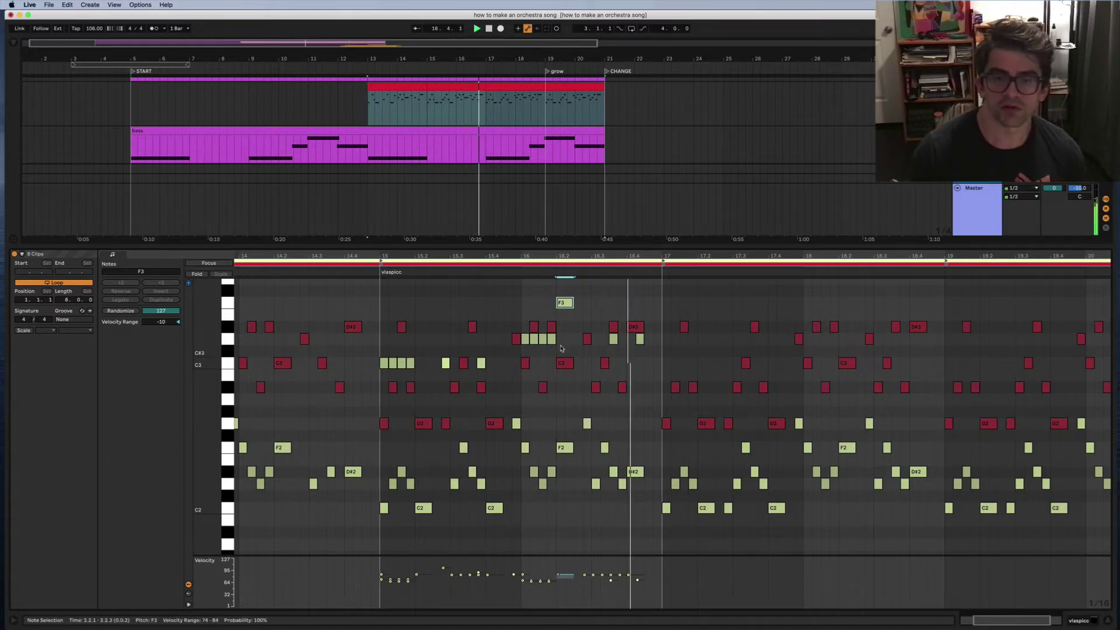
pyautogui.click(523, 269)
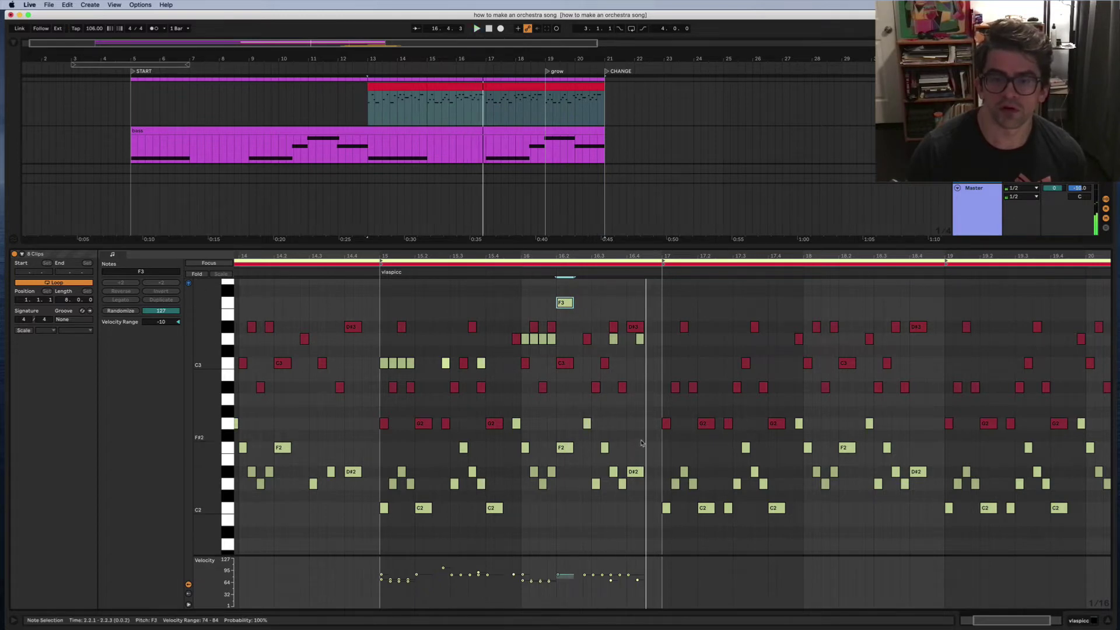
# - Add a viola D#3 two sixteenths long on beat four of bar 16 and listen from the start of the bar
pyautogui.click(636, 471)
pyautogui.doubleClick(630, 314)
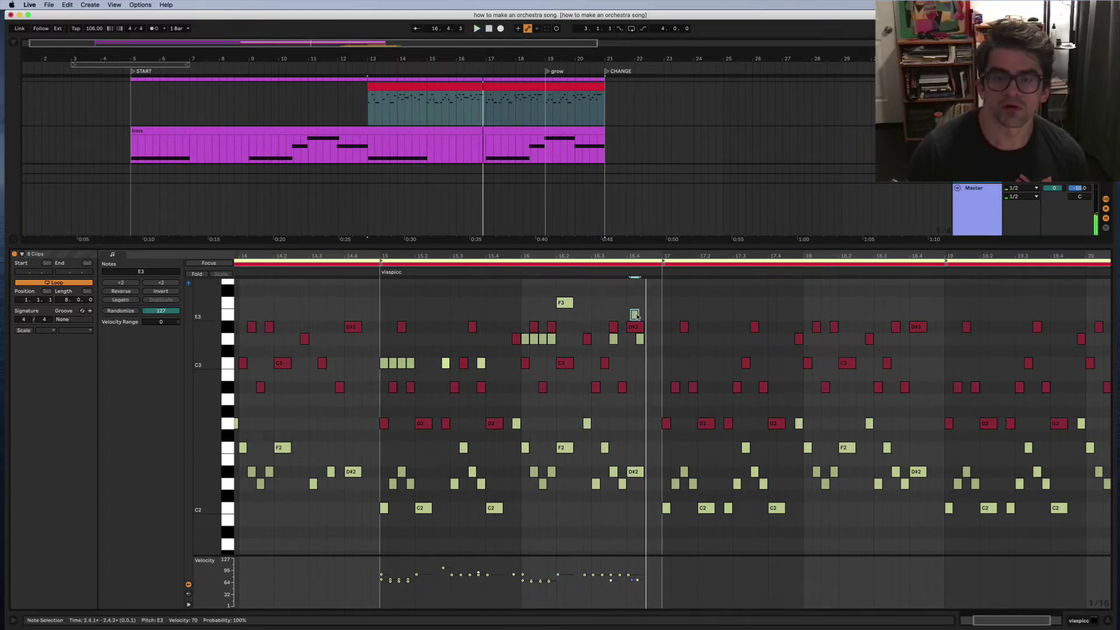
pyautogui.press('Down')
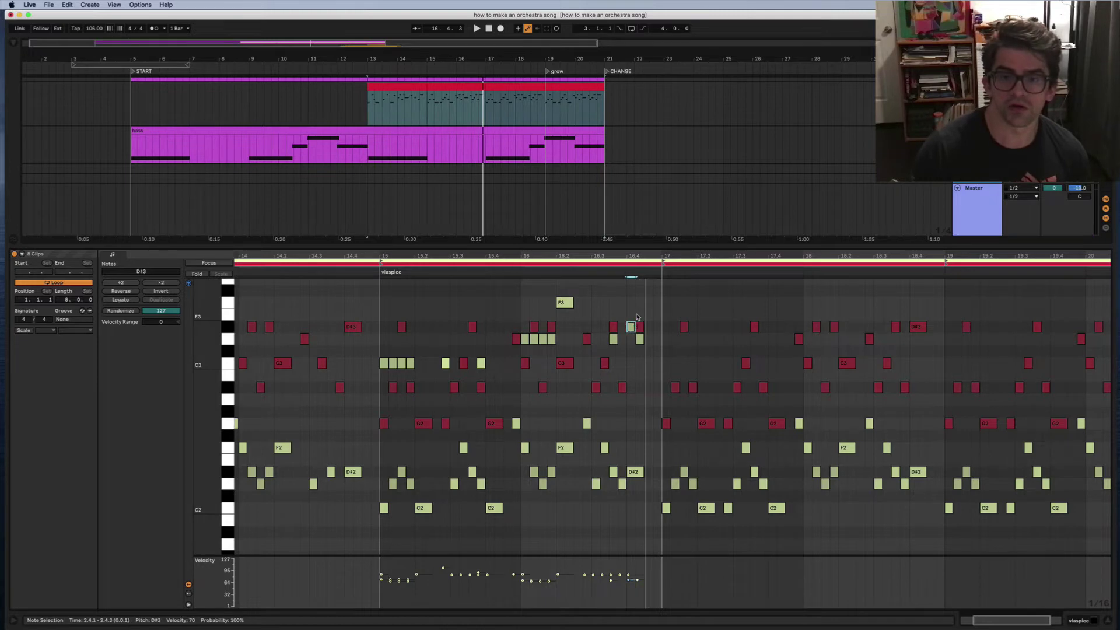
pyautogui.hotkey('shift', 'Right')
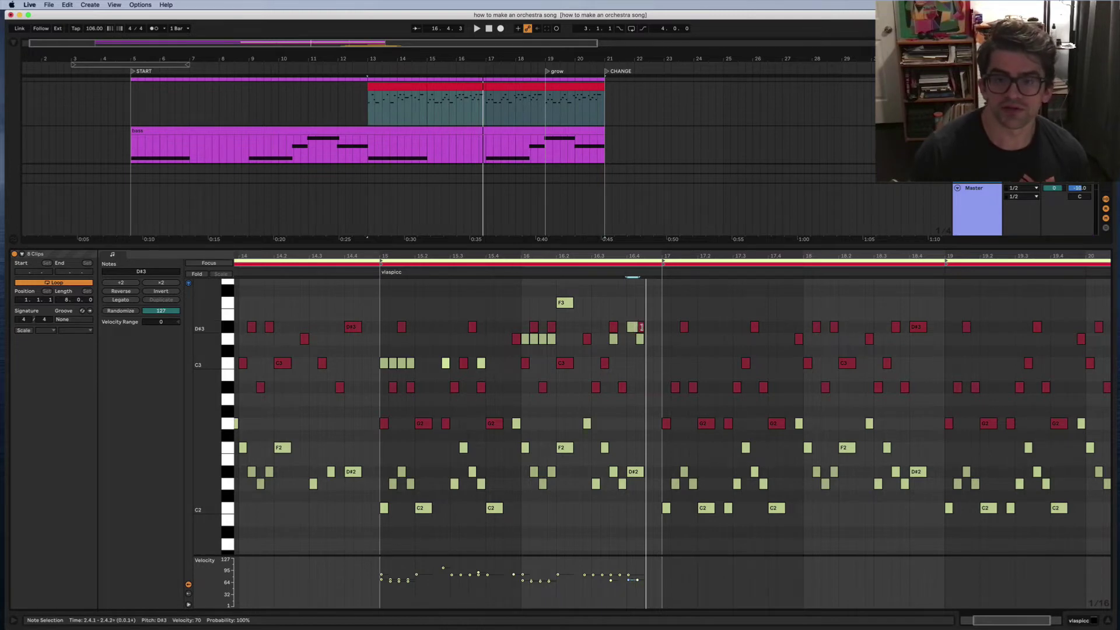
pyautogui.click(516, 270)
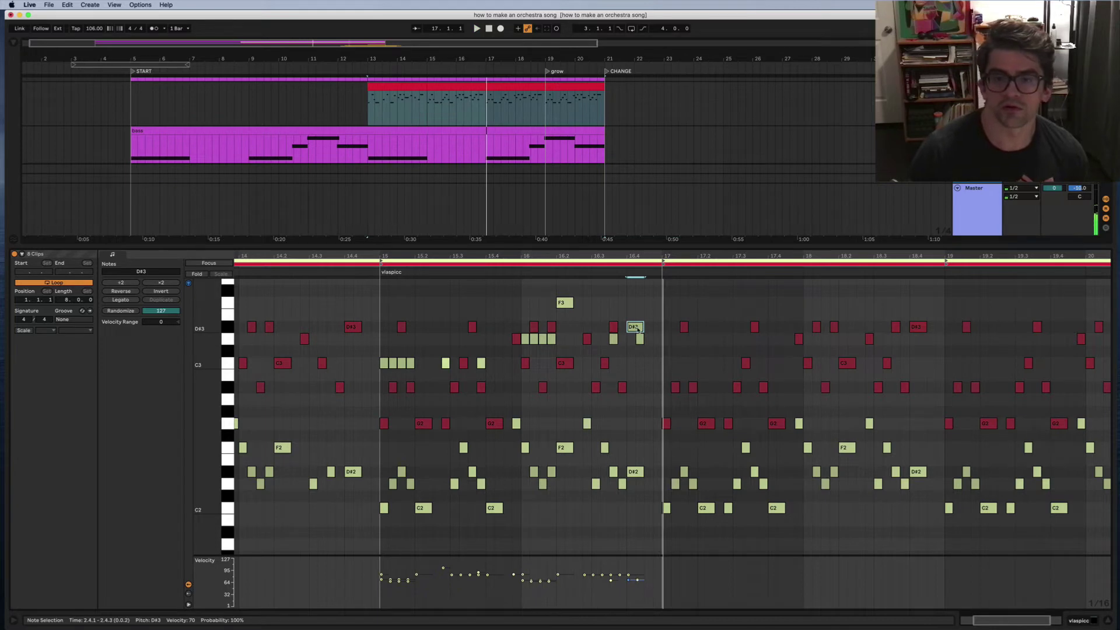
# - Try other pitches for the added viola note on beat four of bar 16, up to F3, and play it back
pyautogui.press('Down')
pyautogui.press('Down')
pyautogui.press('Down')
pyautogui.press('Up')
pyautogui.press('Up')
pyautogui.press('Up')
pyautogui.press('Up')
pyautogui.press('Up')
pyautogui.press('space')
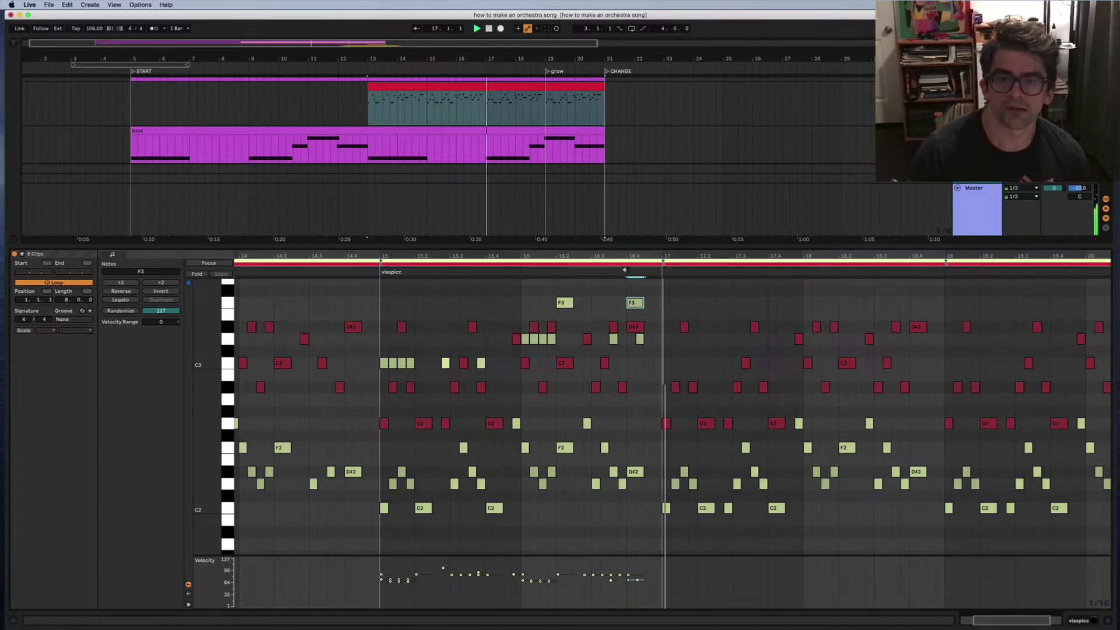
# - Transpose the added viola note on beat four of bar 16 down to C3 and listen from bar 16
pyautogui.press('Down')
pyautogui.press('Down')
pyautogui.press('Down')
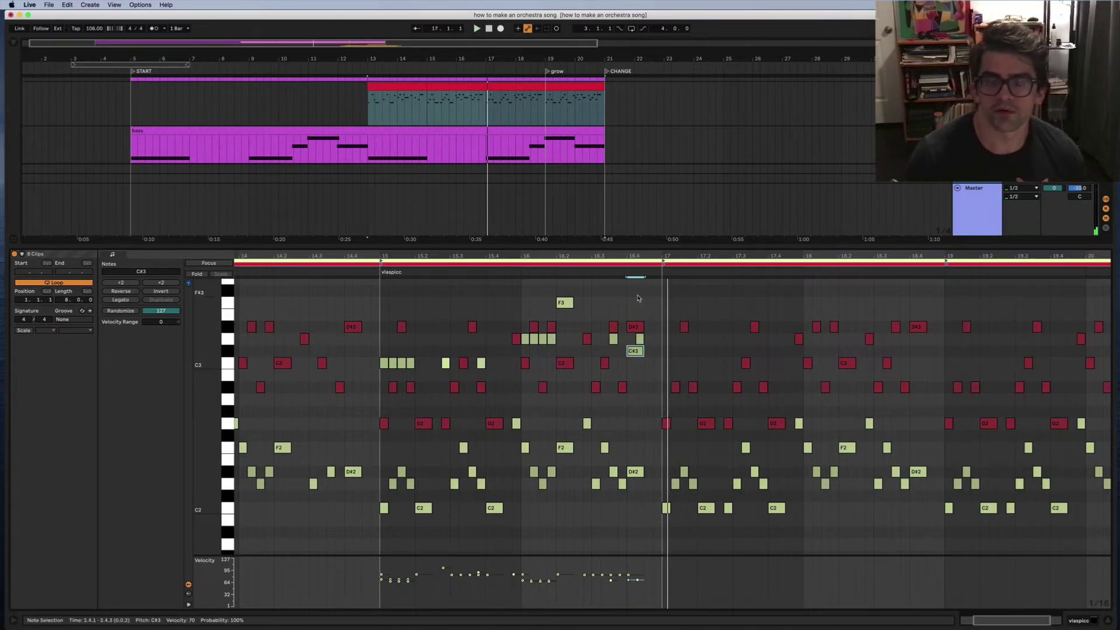
pyautogui.press('Down')
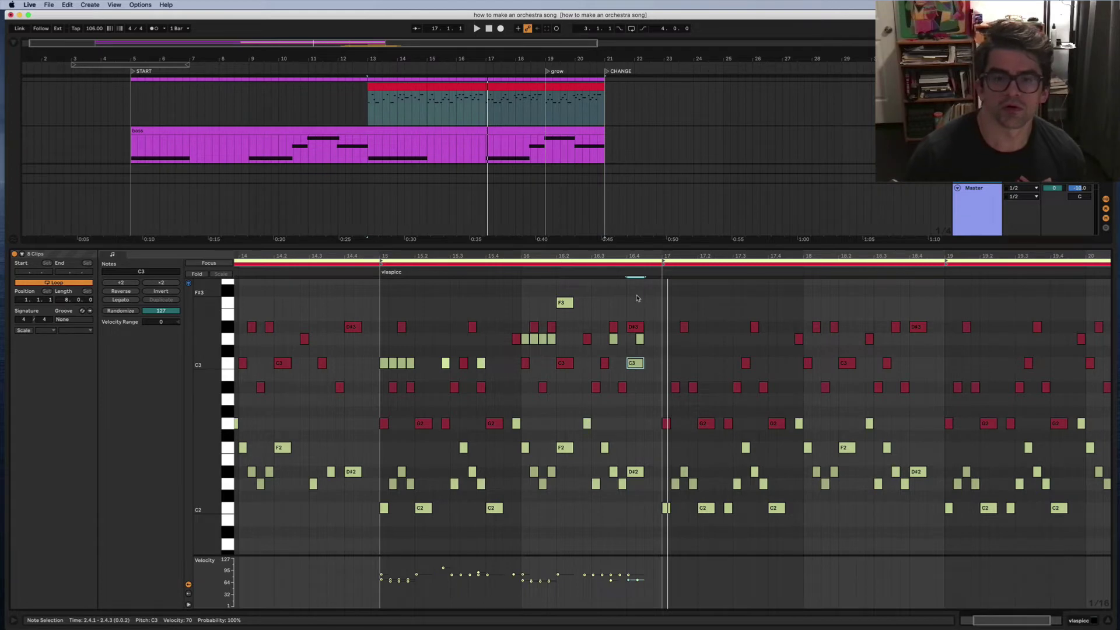
pyautogui.click(518, 270)
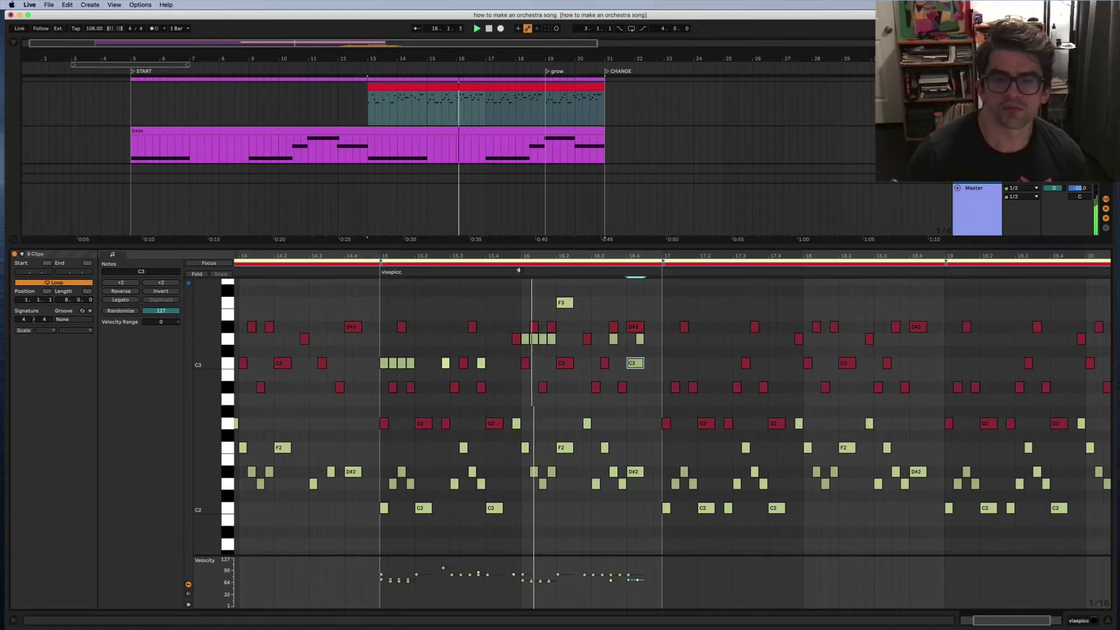
pyautogui.click(518, 270)
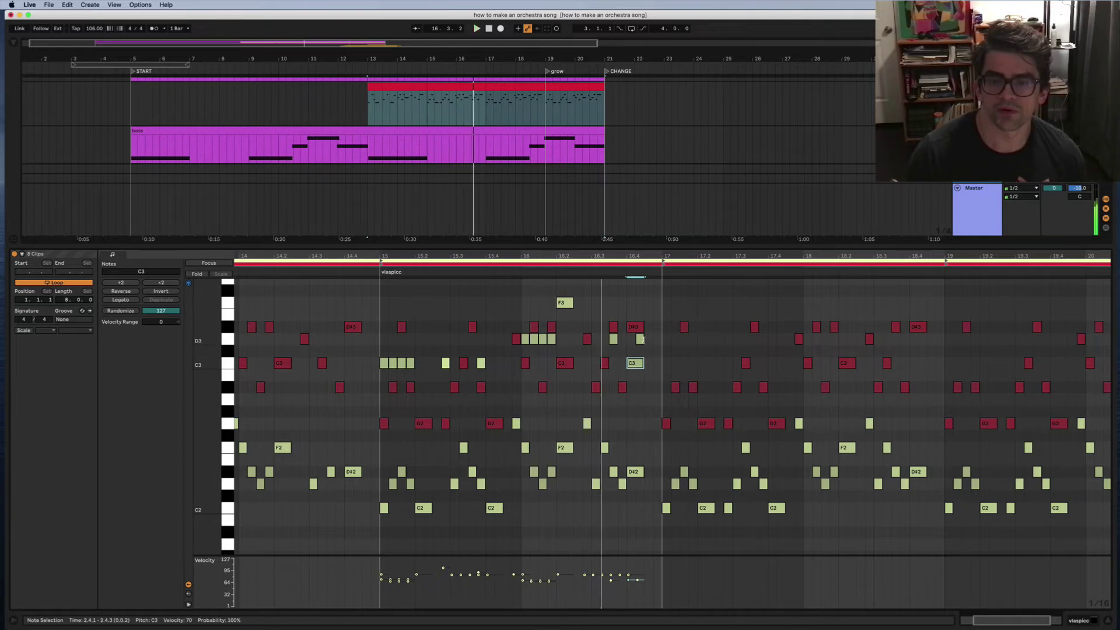
# - Delete the viola D3 at 16.4.2 and listen from the start of bar 16
pyautogui.click(640, 339)
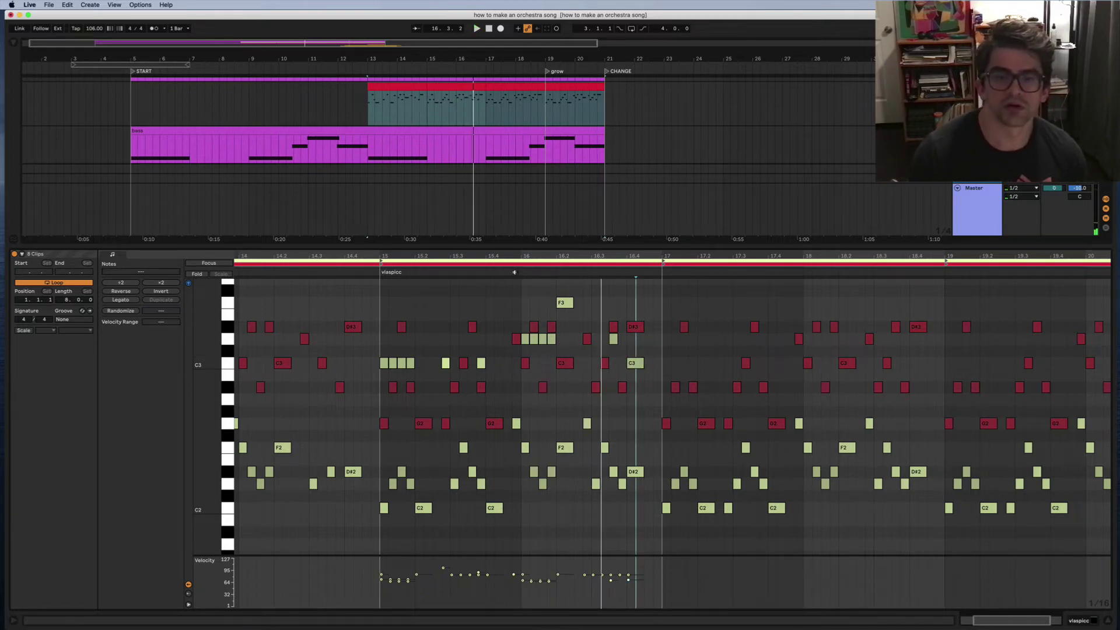
pyautogui.click(516, 271)
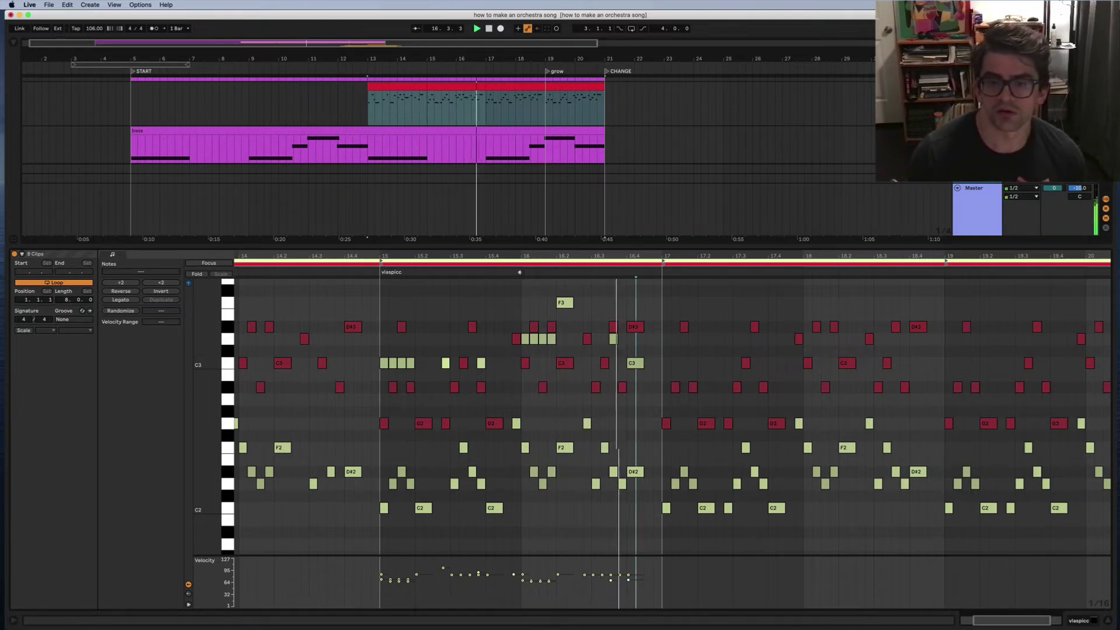
pyautogui.click(518, 271)
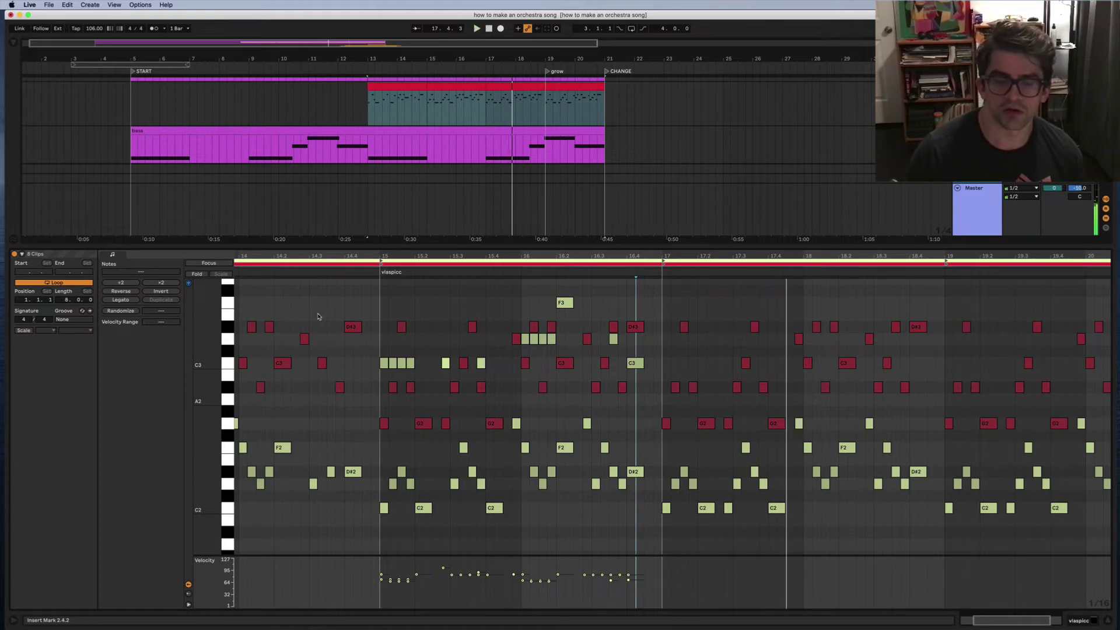
# - Listen to the varied viola part from bar 15 and play the whole section from bar 13
pyautogui.click(376, 269)
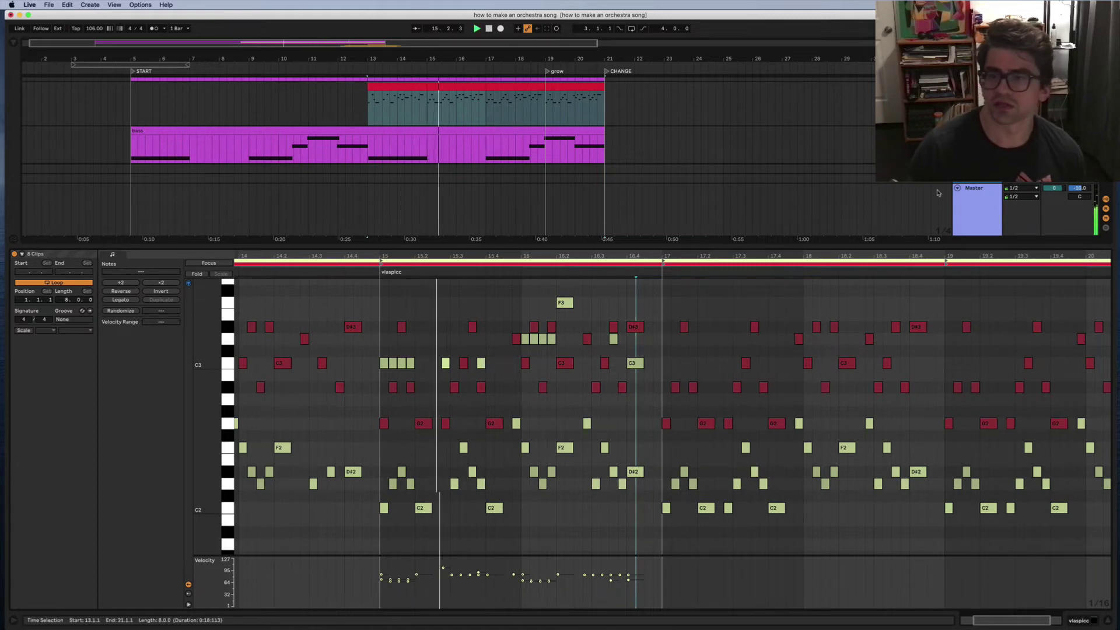
pyautogui.press('space')
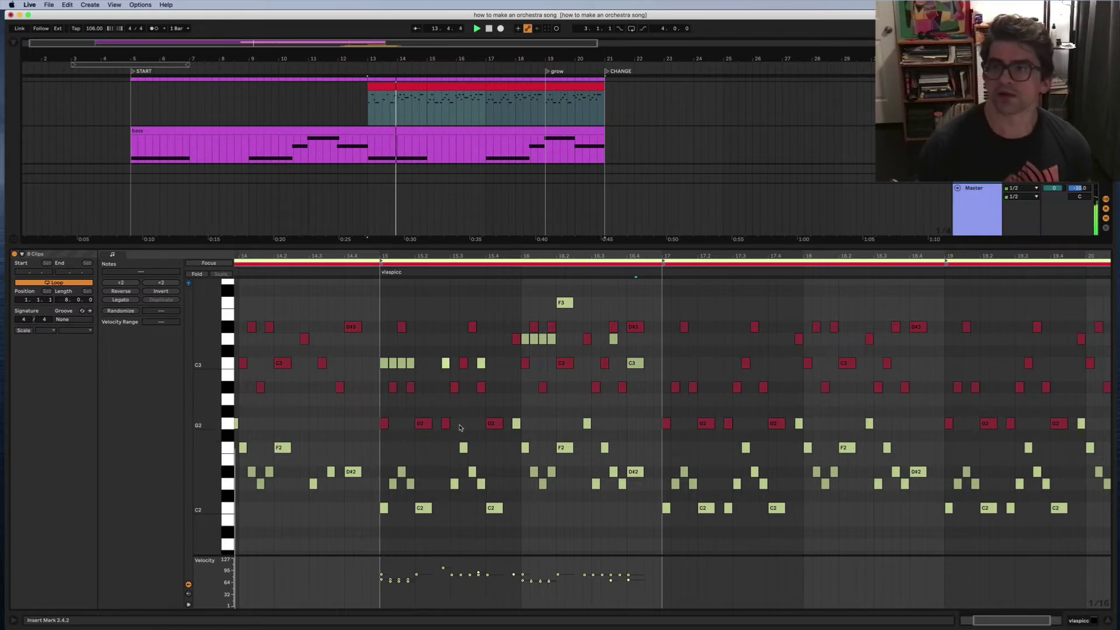
pyautogui.press('-')
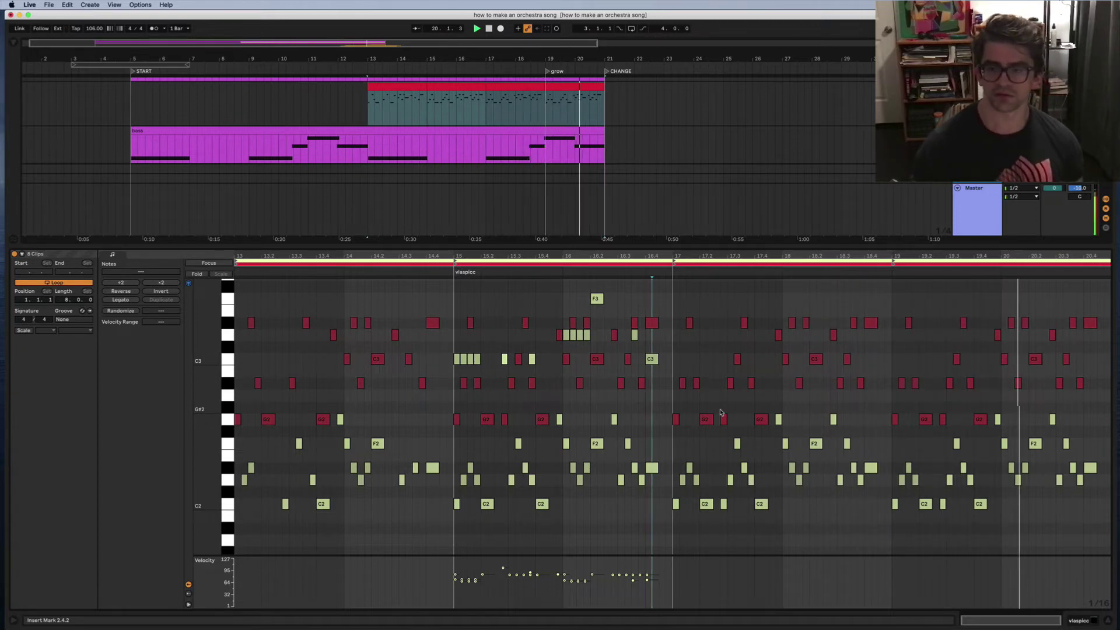
pyautogui.scroll(-2, 721, 412)
pyautogui.scroll(5, 721, 412)
pyautogui.press('space')
pyautogui.scroll(3, 721, 412)
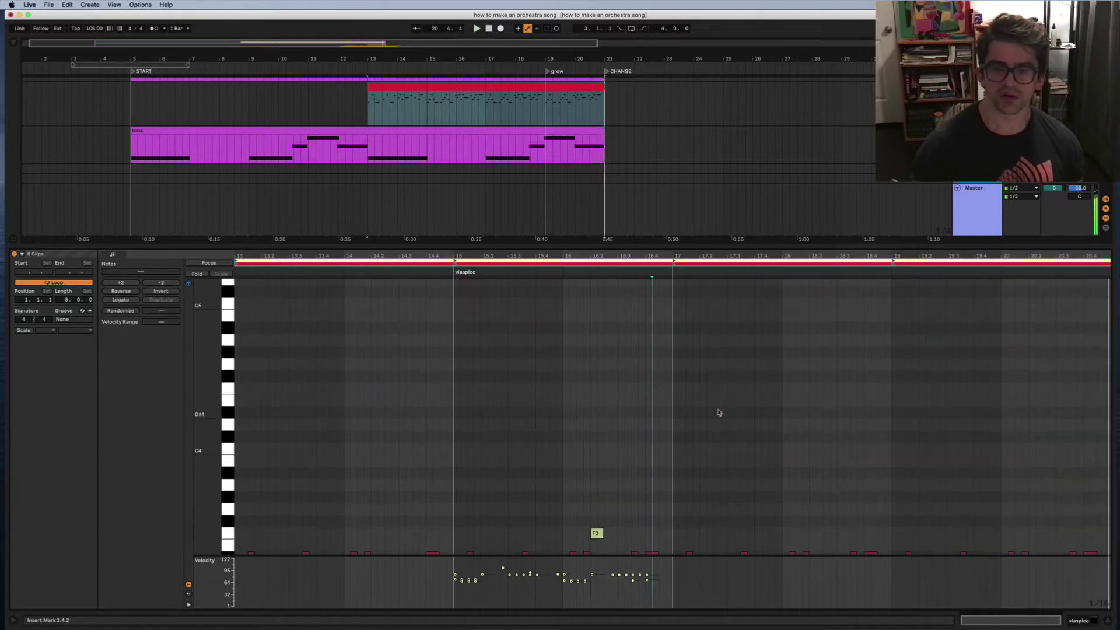
# - Try repeated C3 sixteenth notes at the start of bar 17 in the viola part
pyautogui.scroll(-5, 721, 413)
pyautogui.click(539, 261)
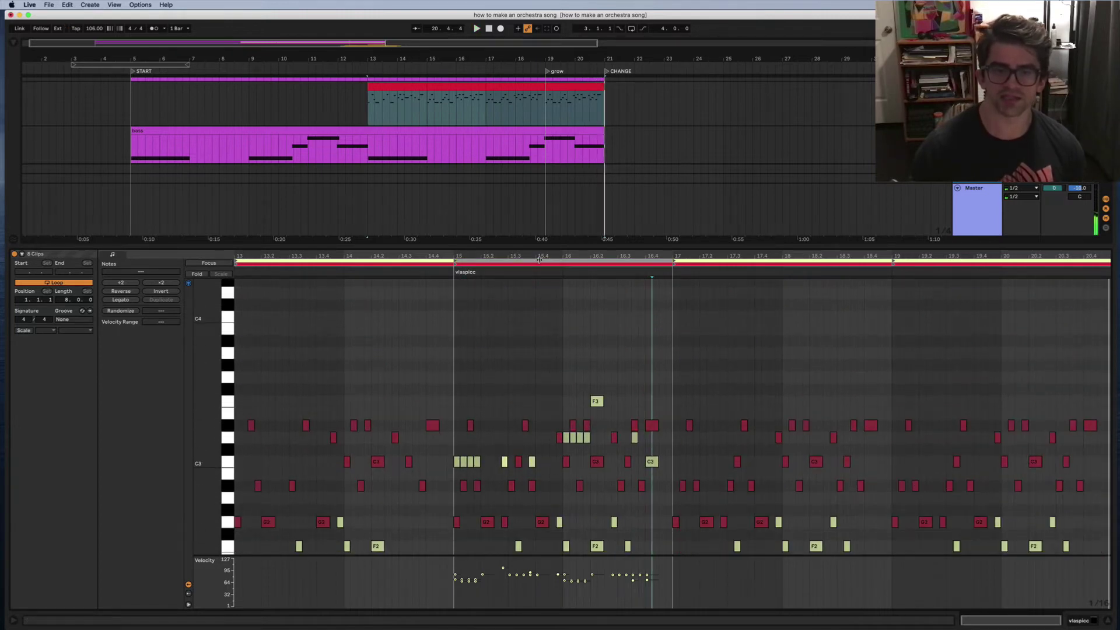
pyautogui.keyDown('super'); pyautogui.scroll(3, 680, 445); pyautogui.keyUp('super')
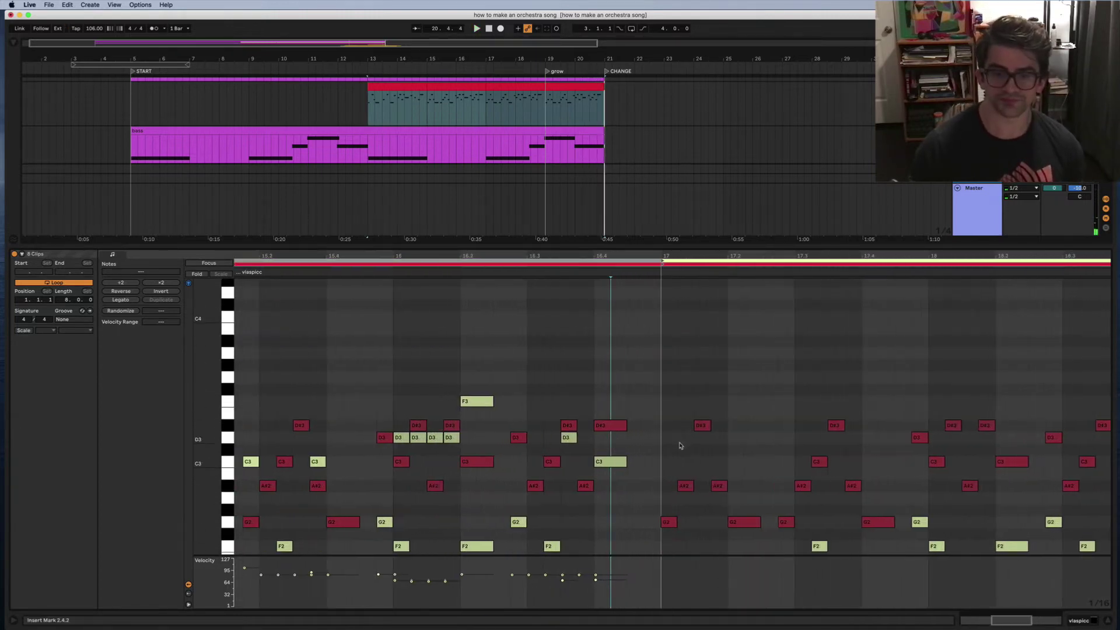
pyautogui.keyDown('super'); pyautogui.scroll(-3, 681, 445); pyautogui.keyUp('super')
pyautogui.scroll(-2, 677, 455)
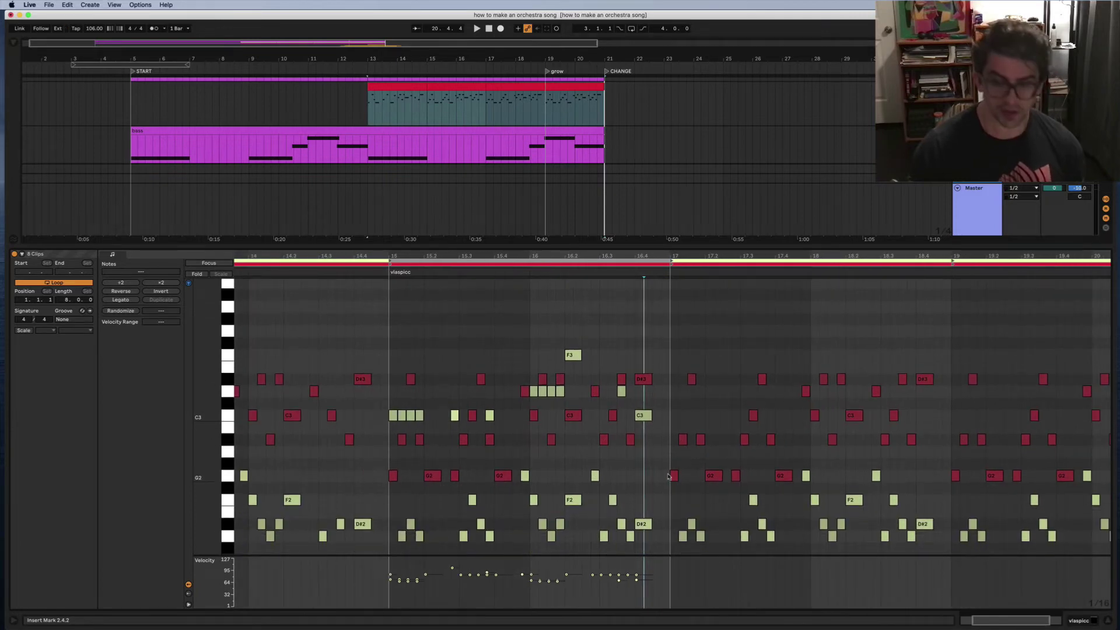
pyautogui.click(677, 417)
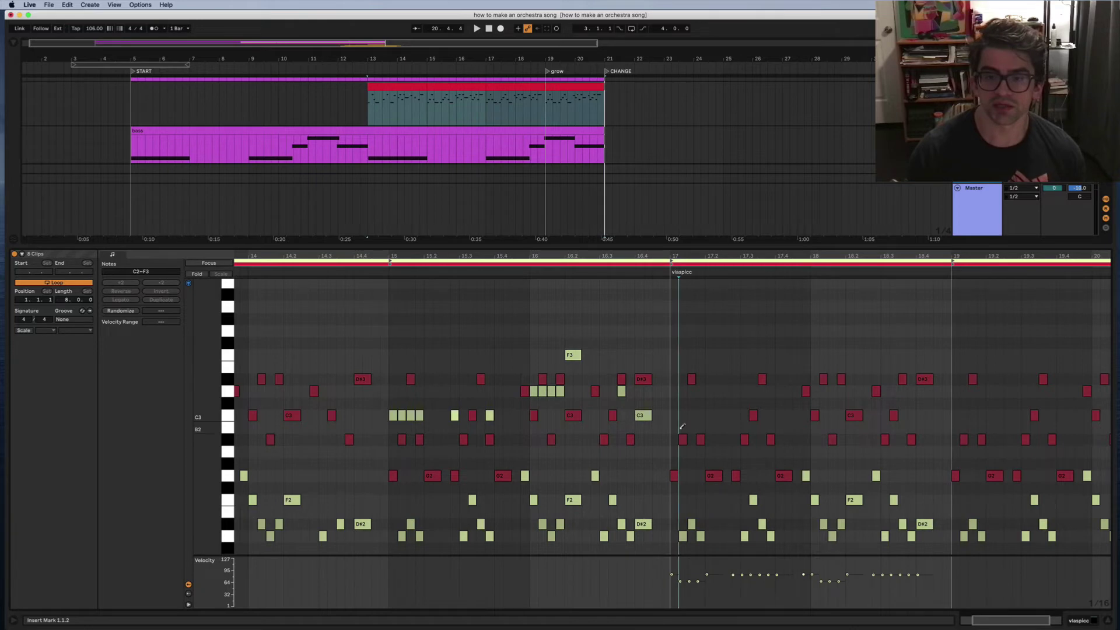
pyautogui.doubleClick(677, 416)
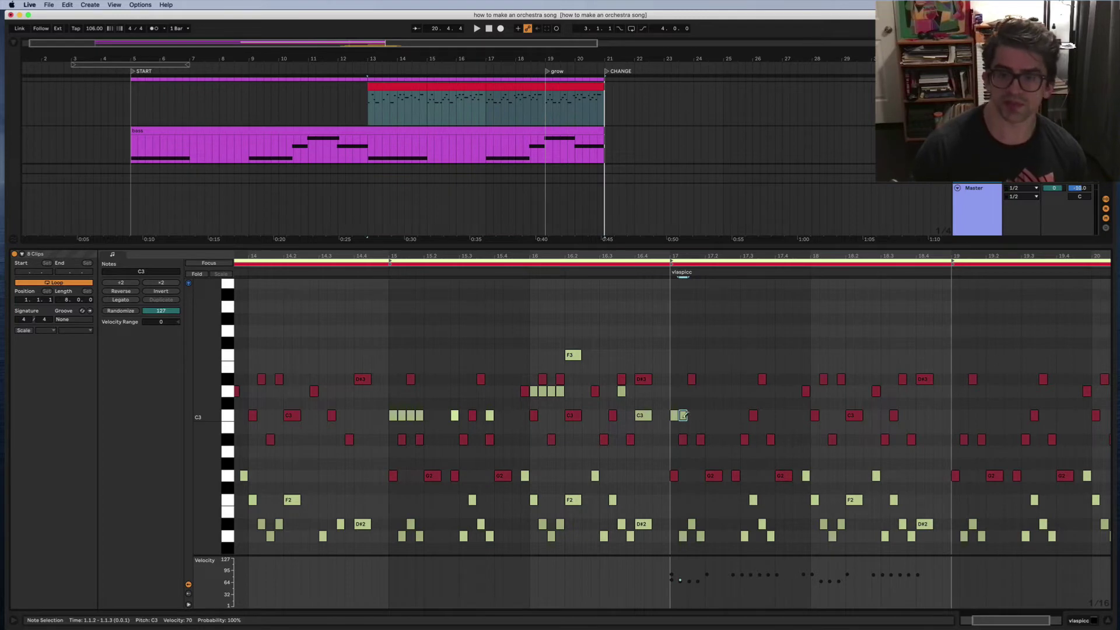
pyautogui.doubleClick(680, 416)
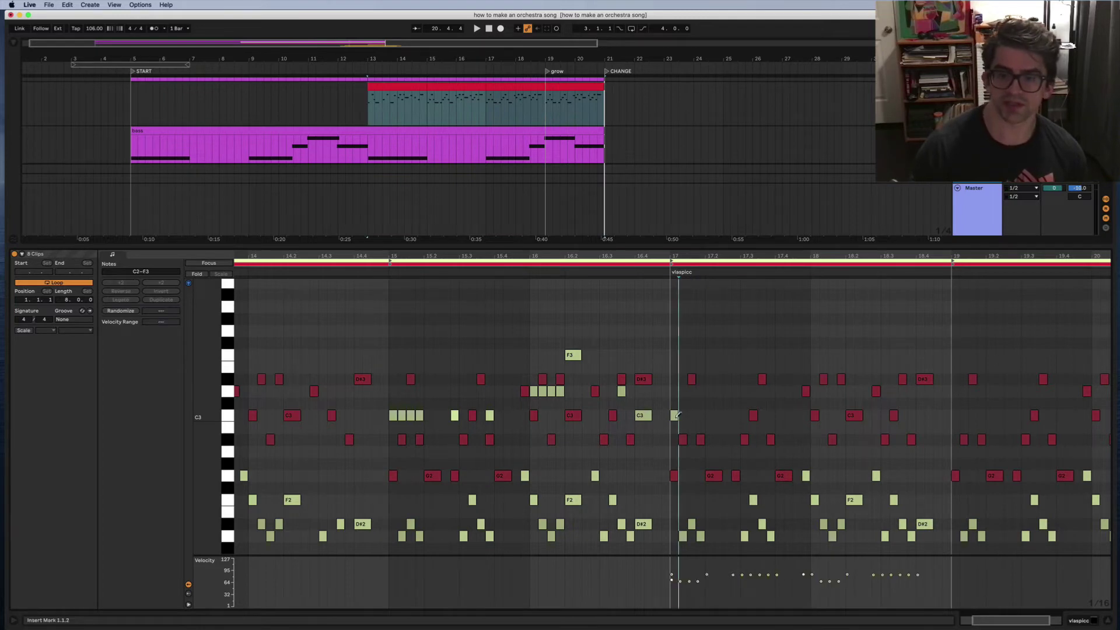
# - Add four F3 sixteenth notes on beat one and four D#3 on beat two of viola bar 17, playing them back
pyautogui.scroll(-1, 680, 368)
pyautogui.doubleClick(675, 352)
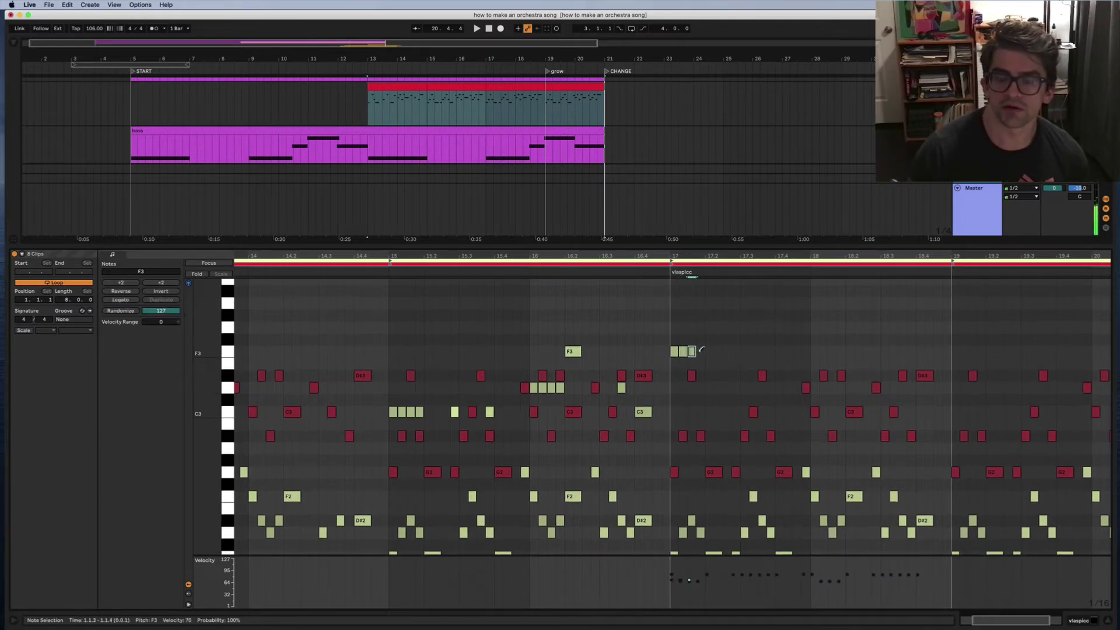
pyautogui.press('space')
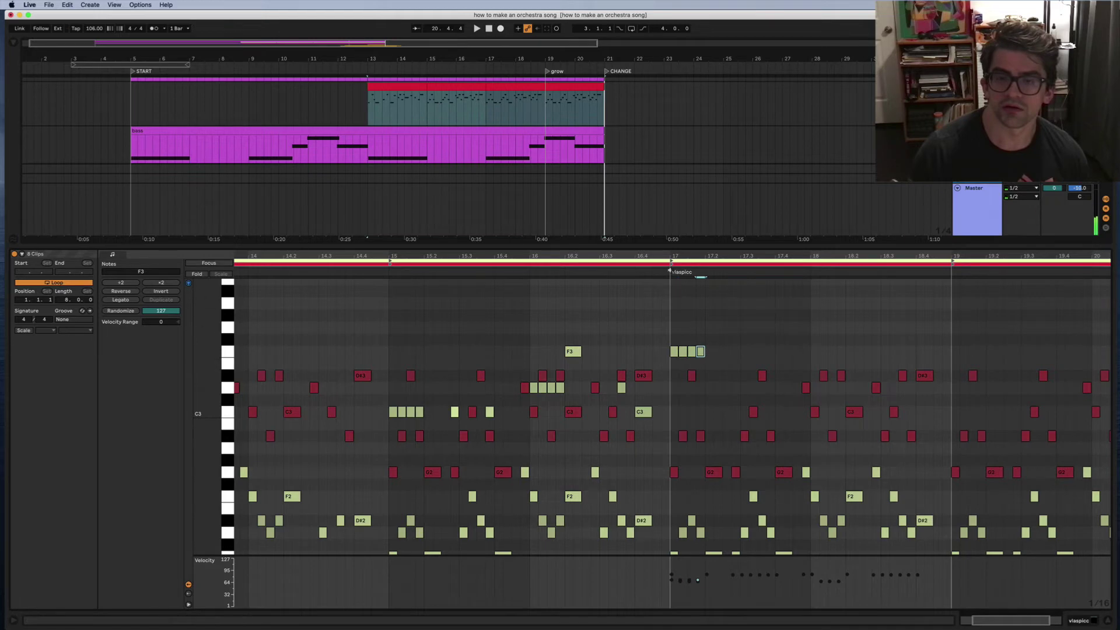
pyautogui.doubleClick(710, 375)
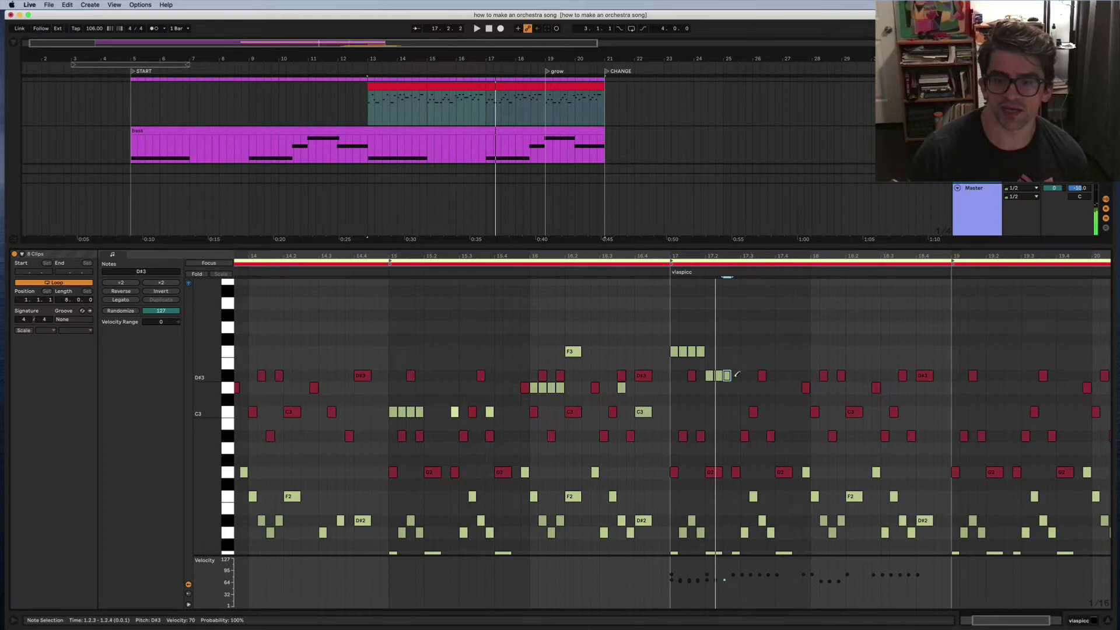
pyautogui.press('space')
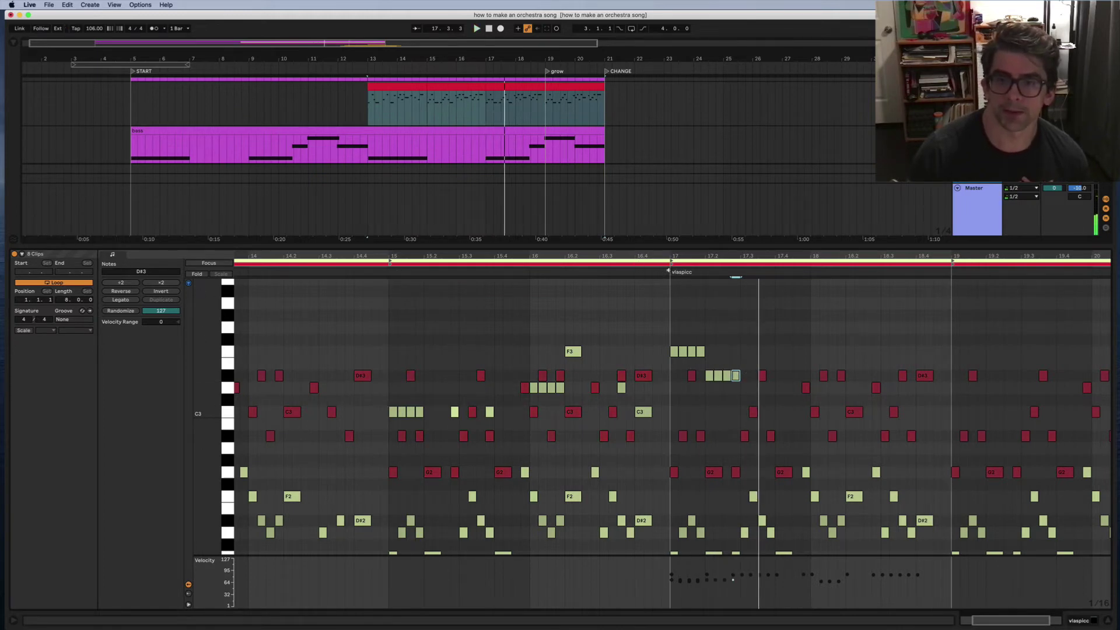
# - Add four D3 sixteenth notes on beat three and four C3 on beat four of viola bar 17, listening from the bar's start
pyautogui.click(669, 270)
pyautogui.hscroll(5, 642, 379)
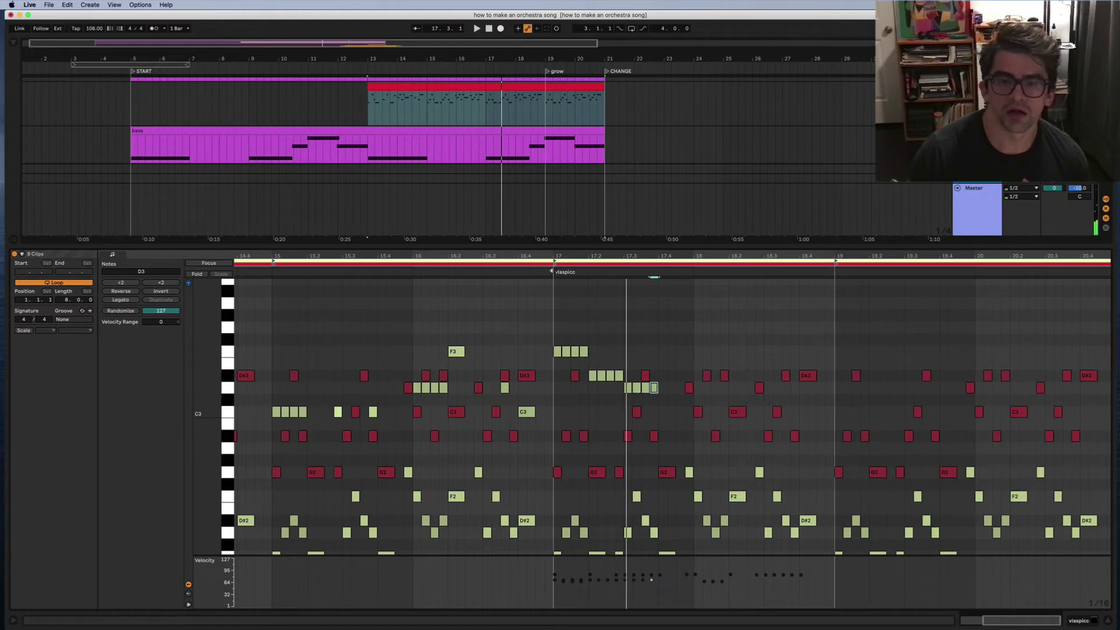
pyautogui.click(553, 271)
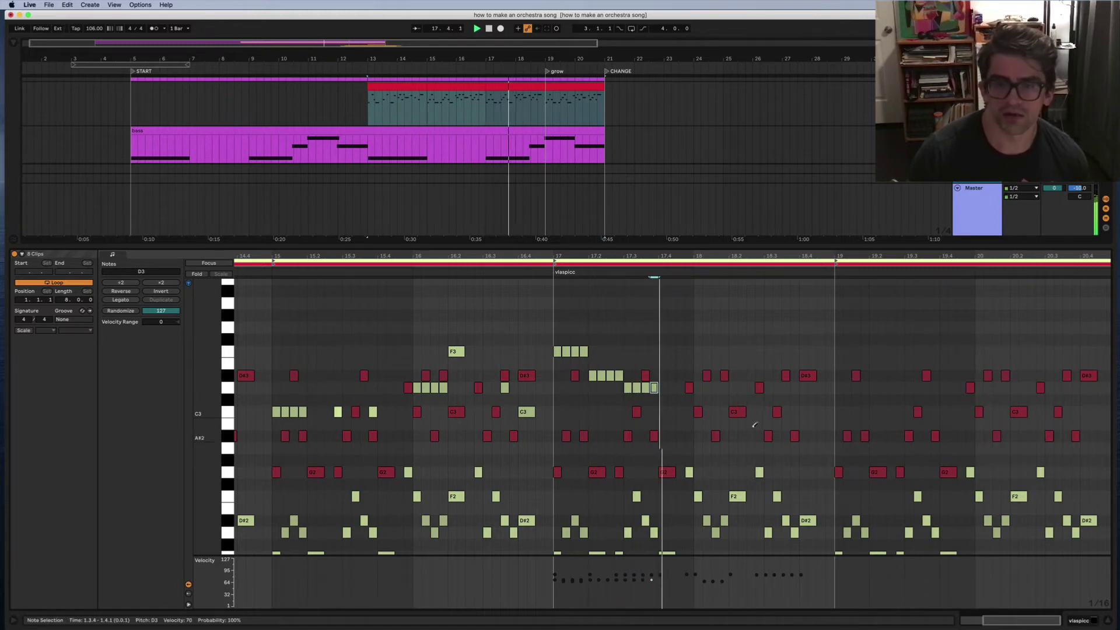
pyautogui.moveTo(662, 412); pyautogui.dragTo(676, 412)
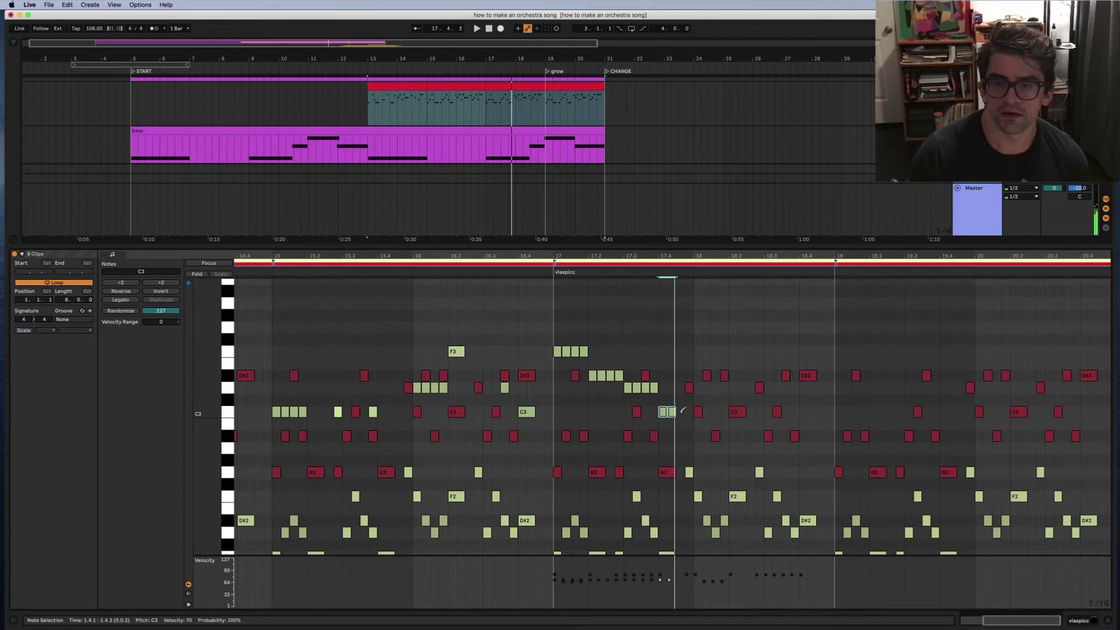
pyautogui.click(552, 271)
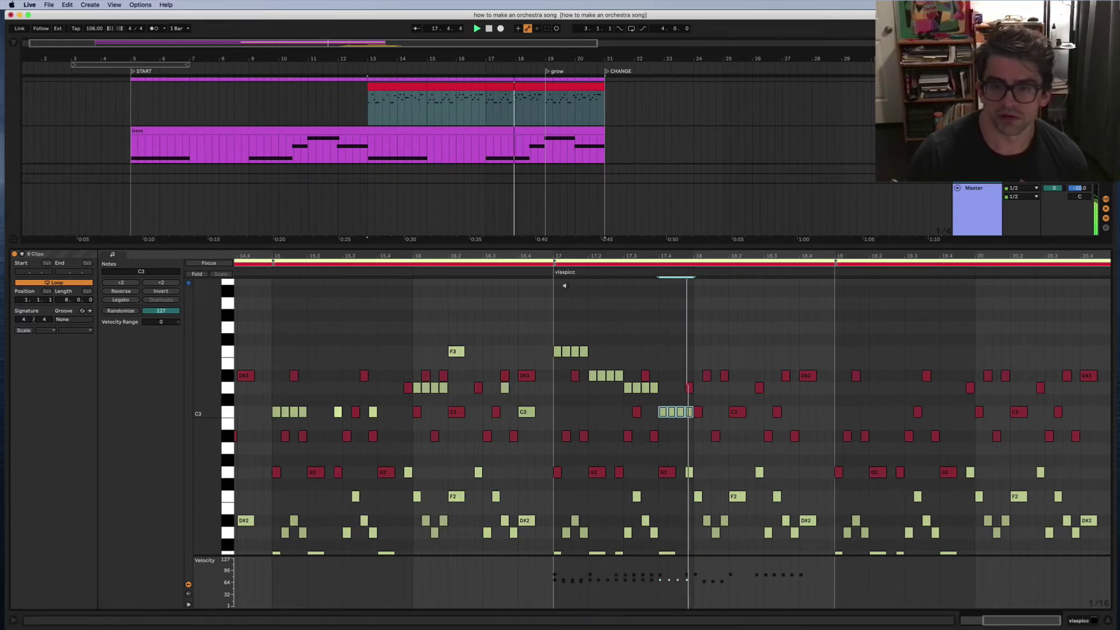
# - Fill viola bar 18 with four repeated sixteenth notes per beat: A#2, C3, C#3 and D3
pyautogui.click(700, 435)
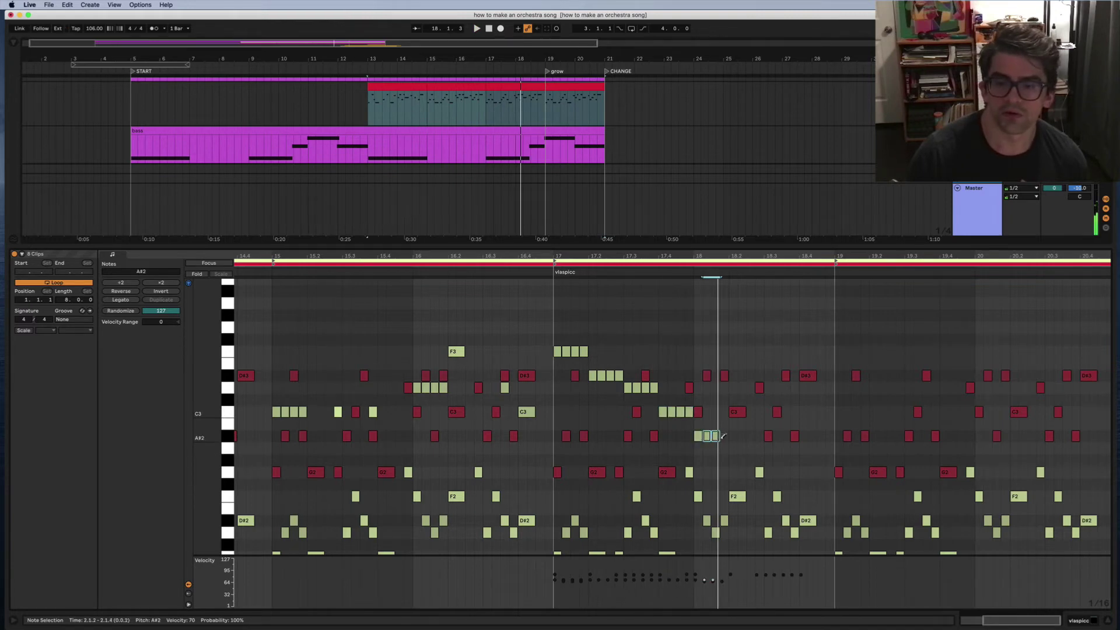
pyautogui.press('space')
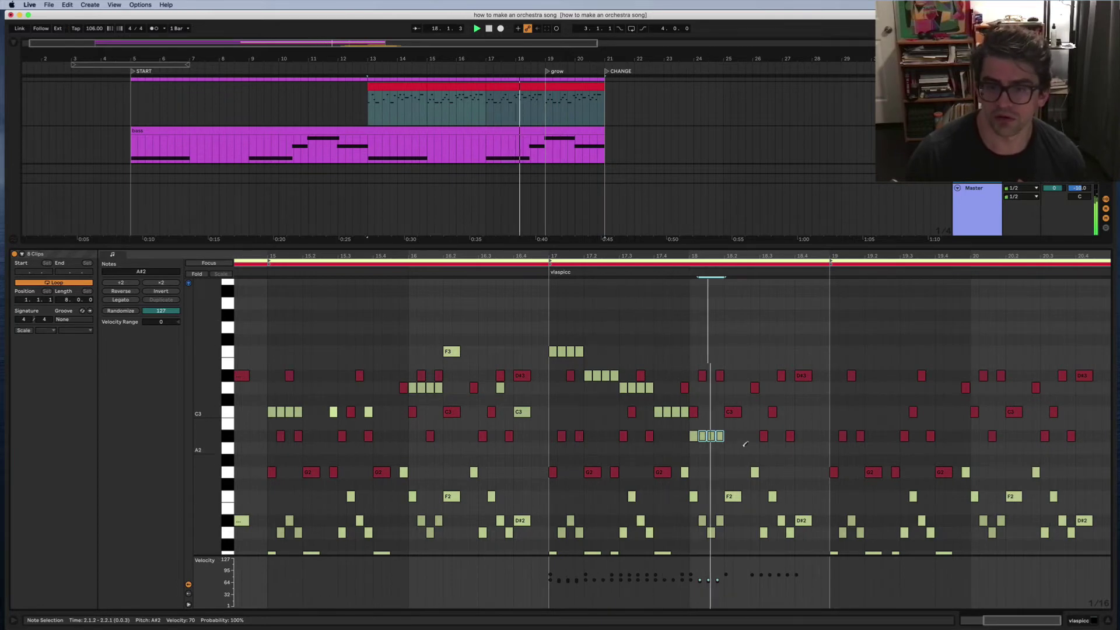
pyautogui.click(729, 412)
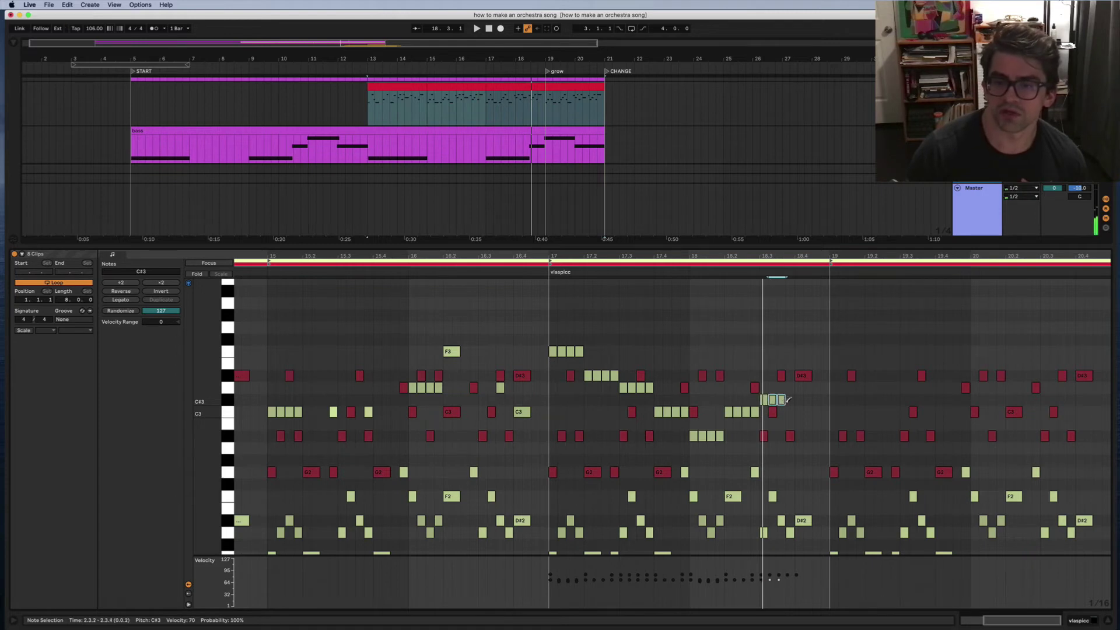
pyautogui.moveTo(799, 389); pyautogui.dragTo(823, 388)
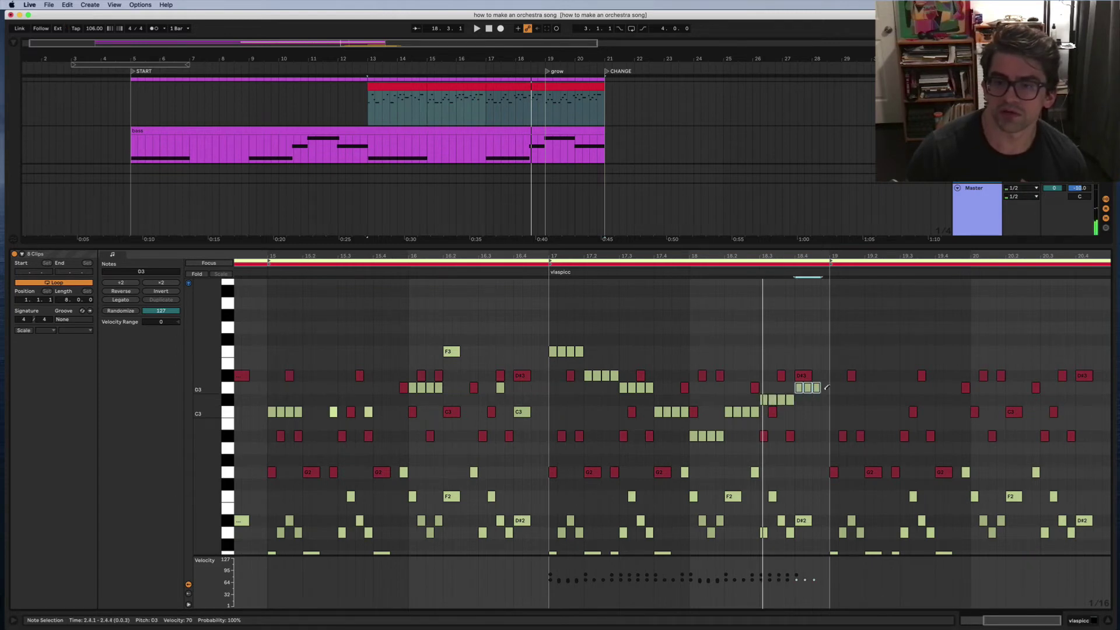
# - Try D#3, E3, F3 and B2 for the repeated notes on beat three of viola bar 18, listening from bar 17
pyautogui.click(550, 272)
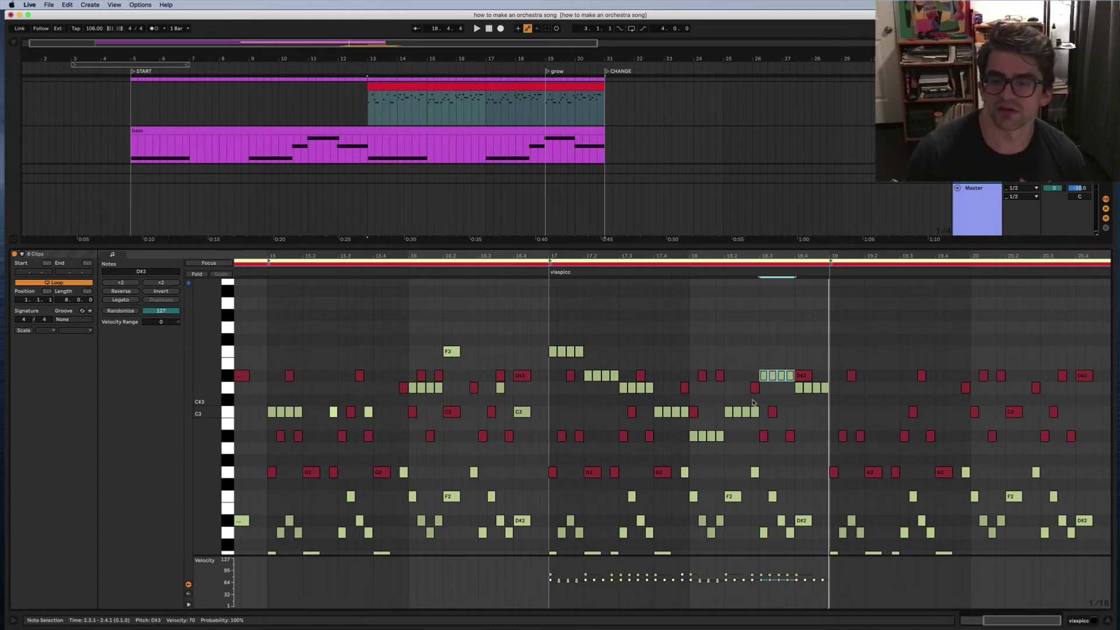
pyautogui.press('Up')
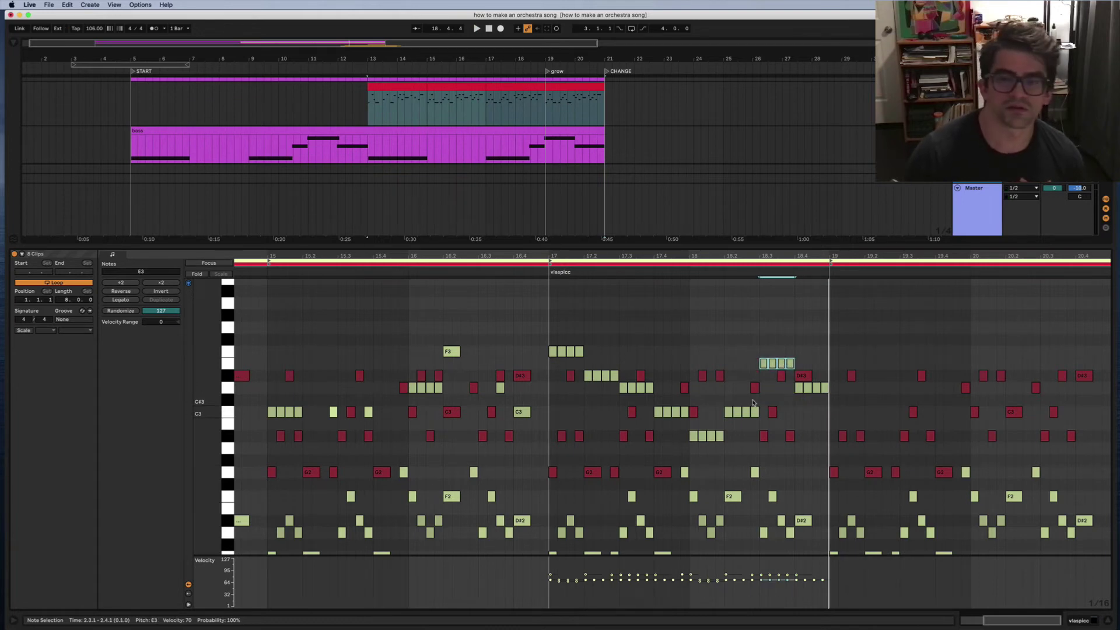
pyautogui.click(556, 275)
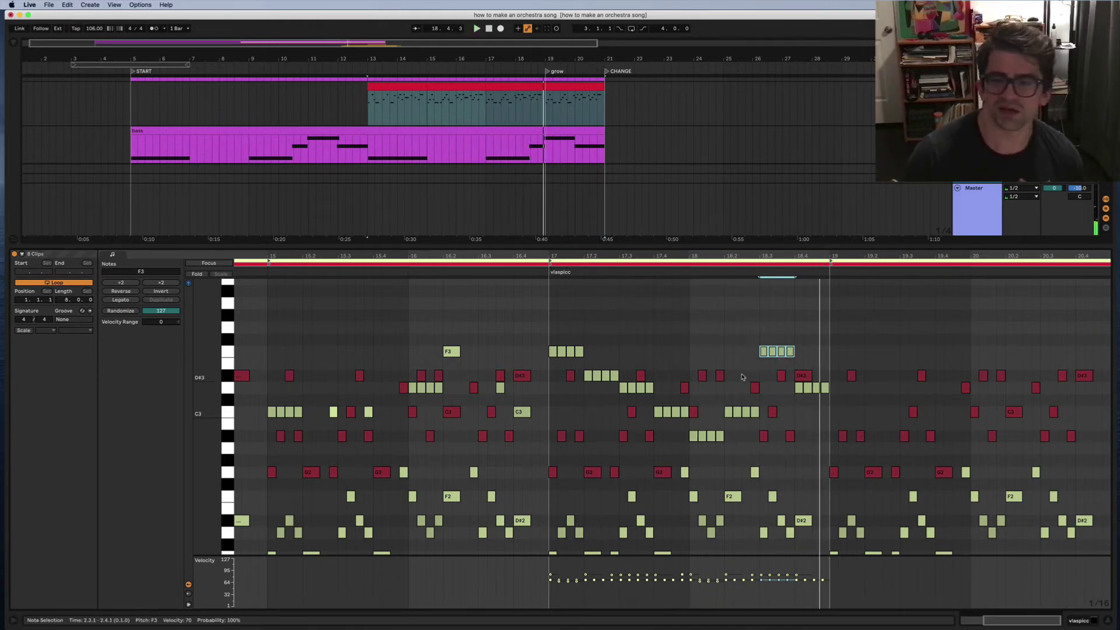
pyautogui.click(550, 272)
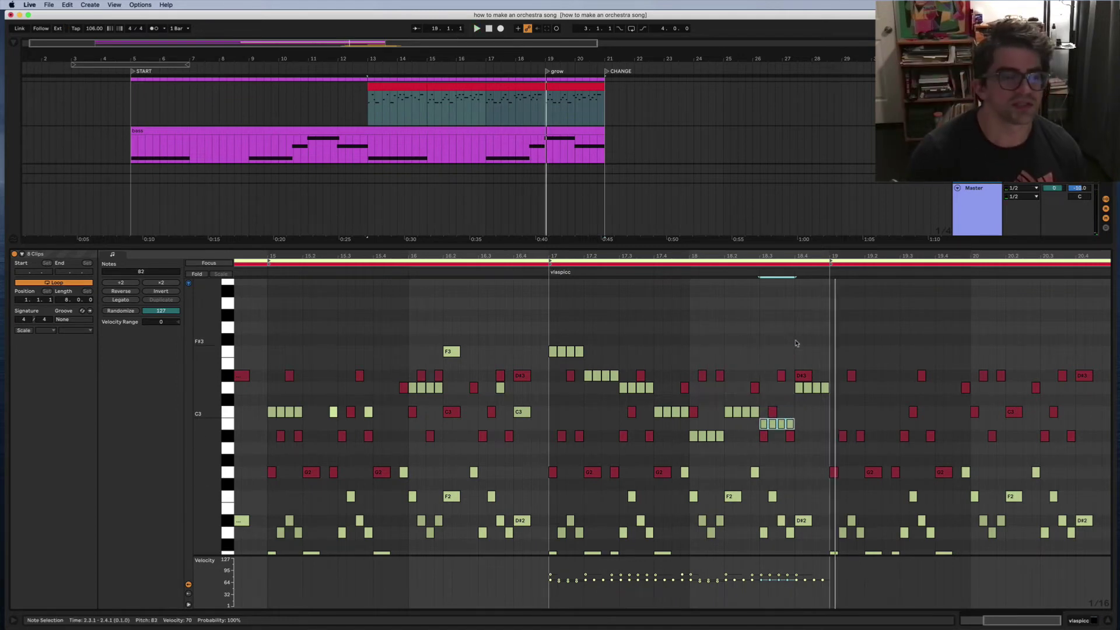
# - Set the four repeated notes on beat three of viola bar 18 to A#2 at velocity 79 and listen from bar 17
pyautogui.press('Down')
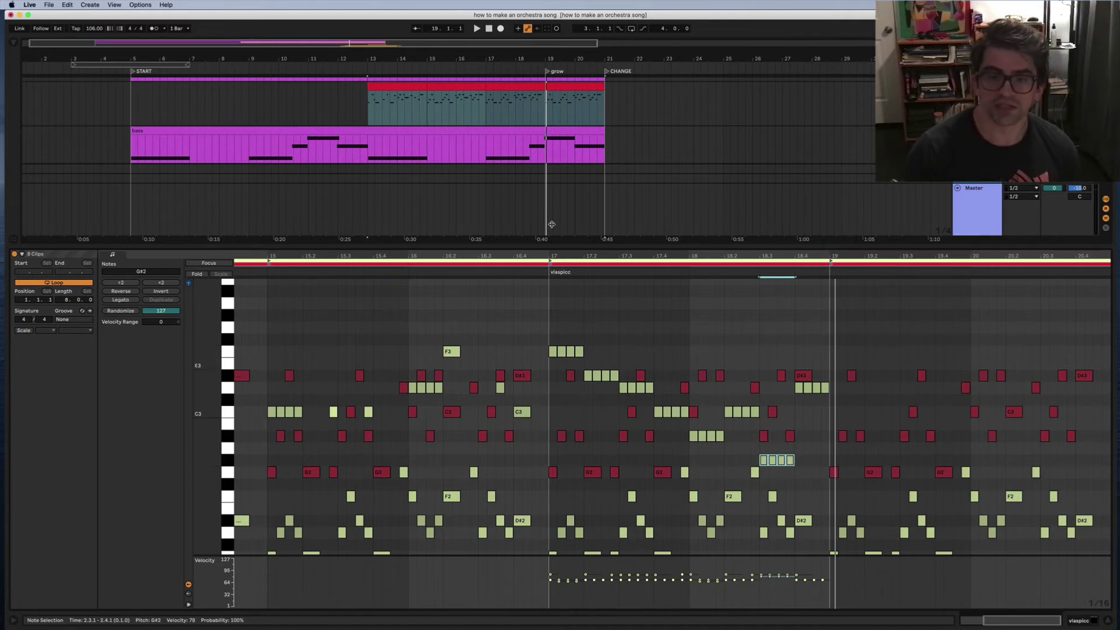
pyautogui.press('space')
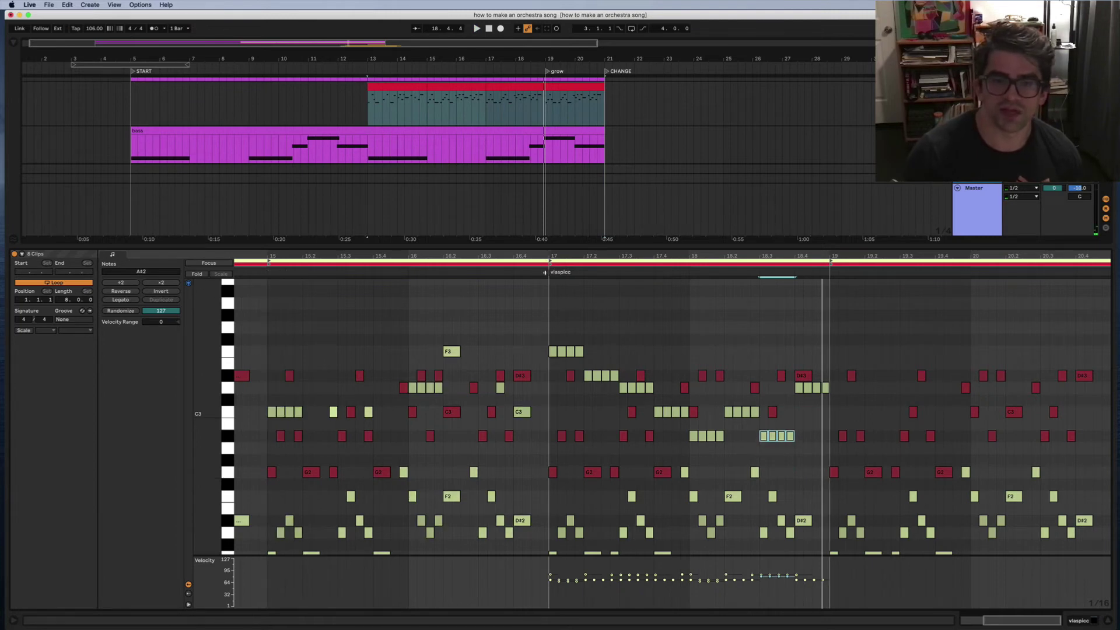
pyautogui.press('space')
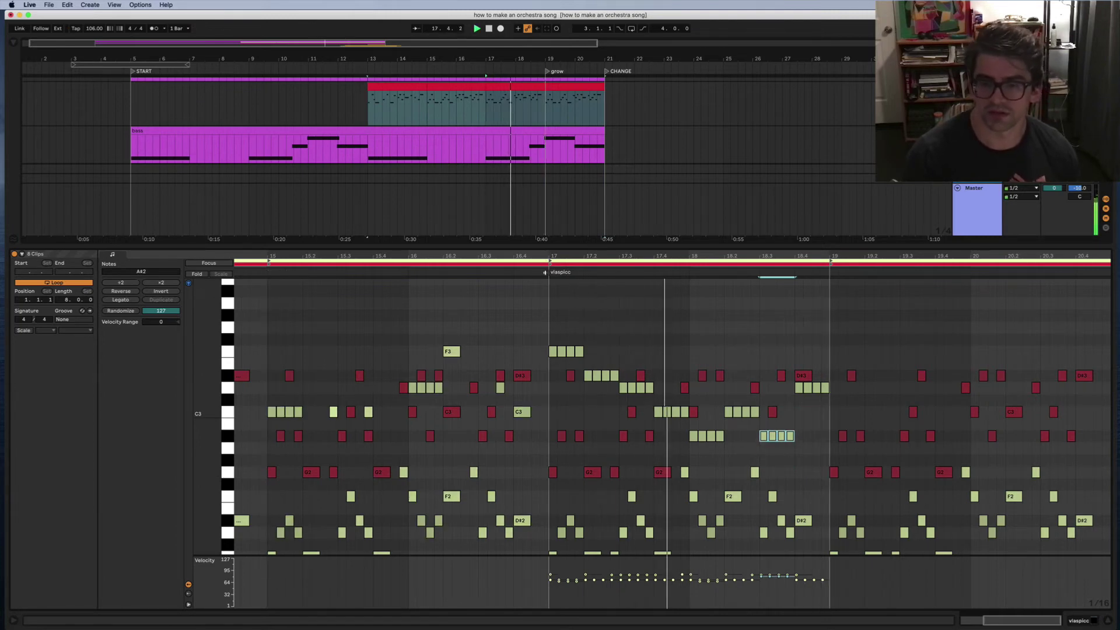
pyautogui.press('space')
pyautogui.press('space')
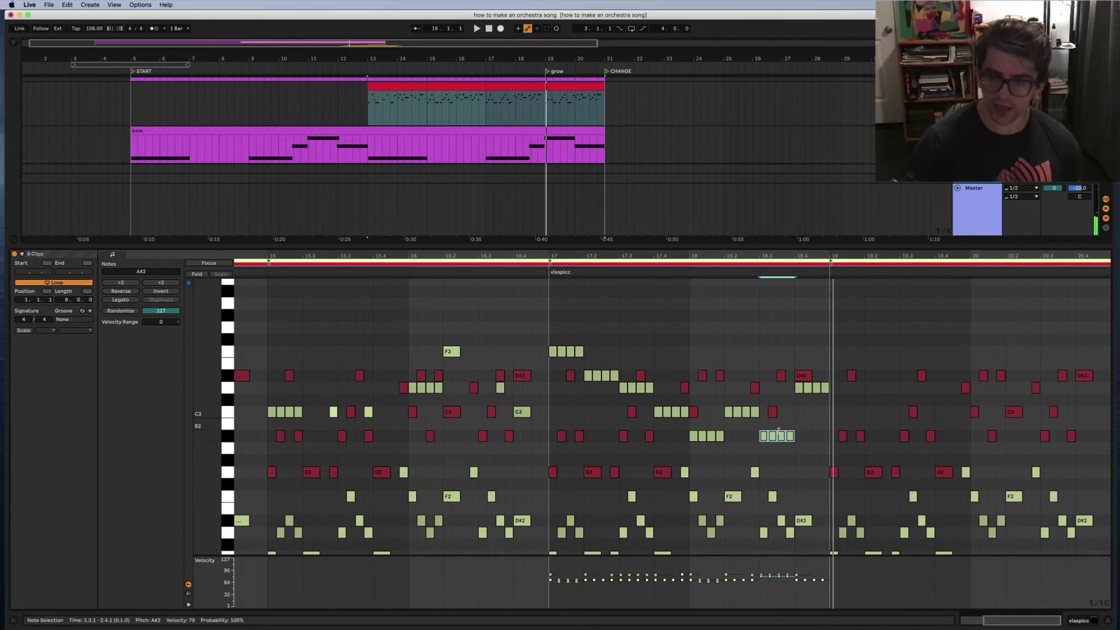
pyautogui.click(576, 354)
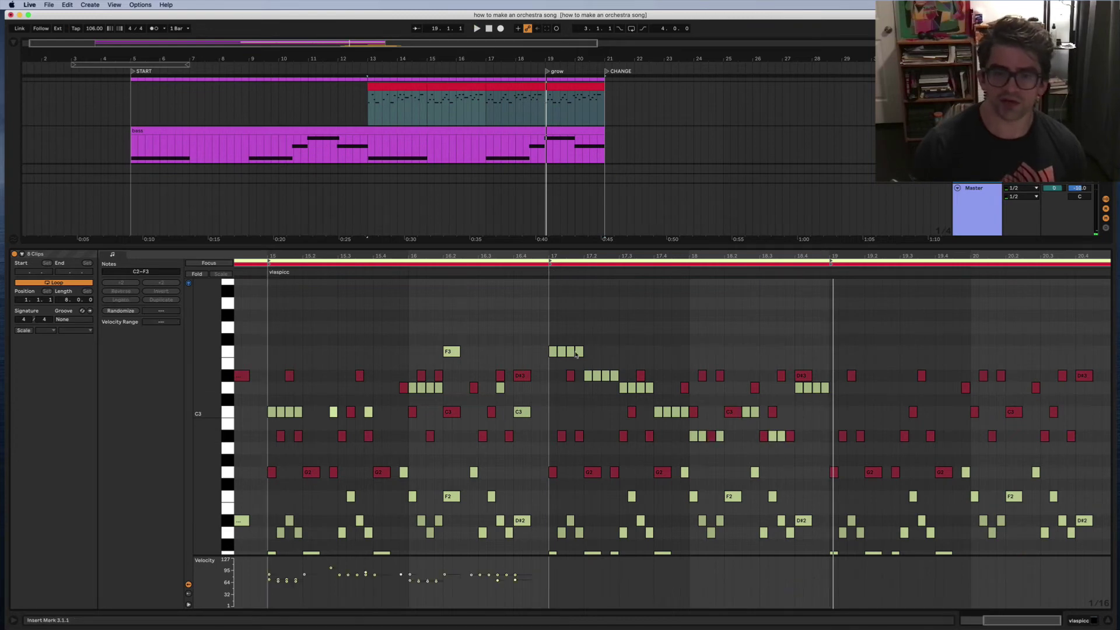
pyautogui.moveTo(595, 354); pyautogui.dragTo(605, 378)
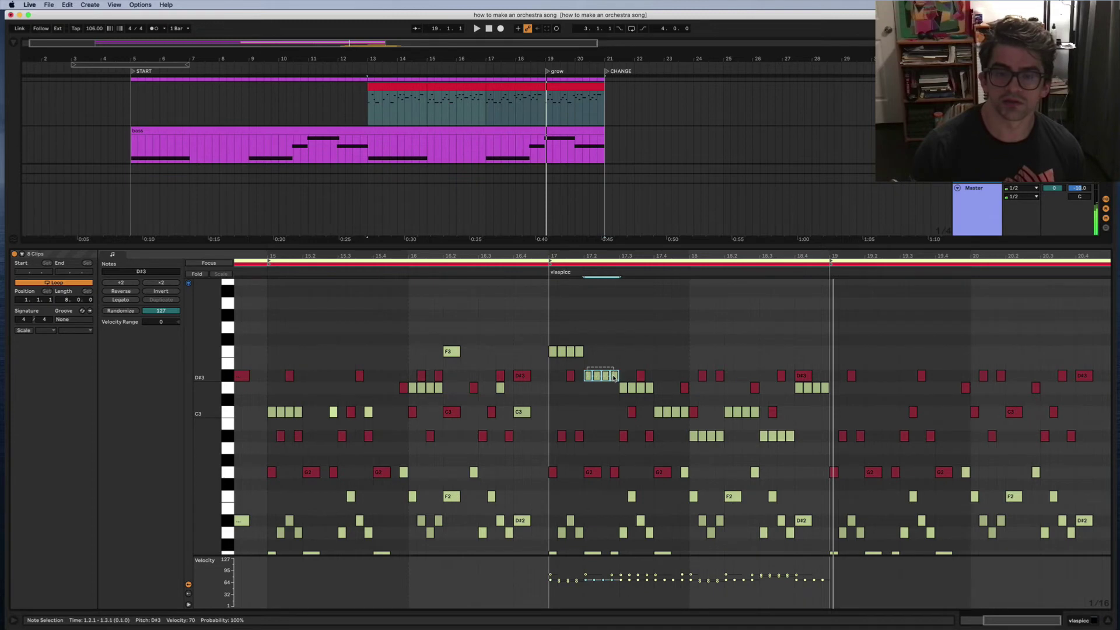
pyautogui.moveTo(541, 353); pyautogui.dragTo(591, 355)
pyautogui.scroll(-1, 598, 307)
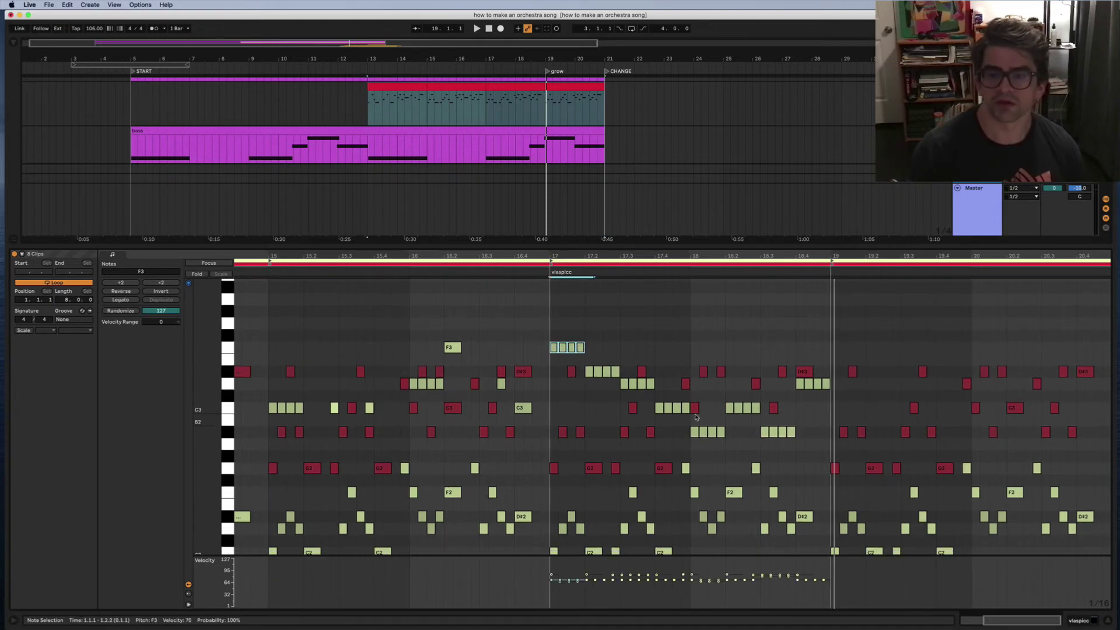
pyautogui.click(682, 354)
# - Open and play the viola clip starting at bar 17, and consolidate it with the following clip into one four-bar clip
pyautogui.scroll(3, 501, 120)
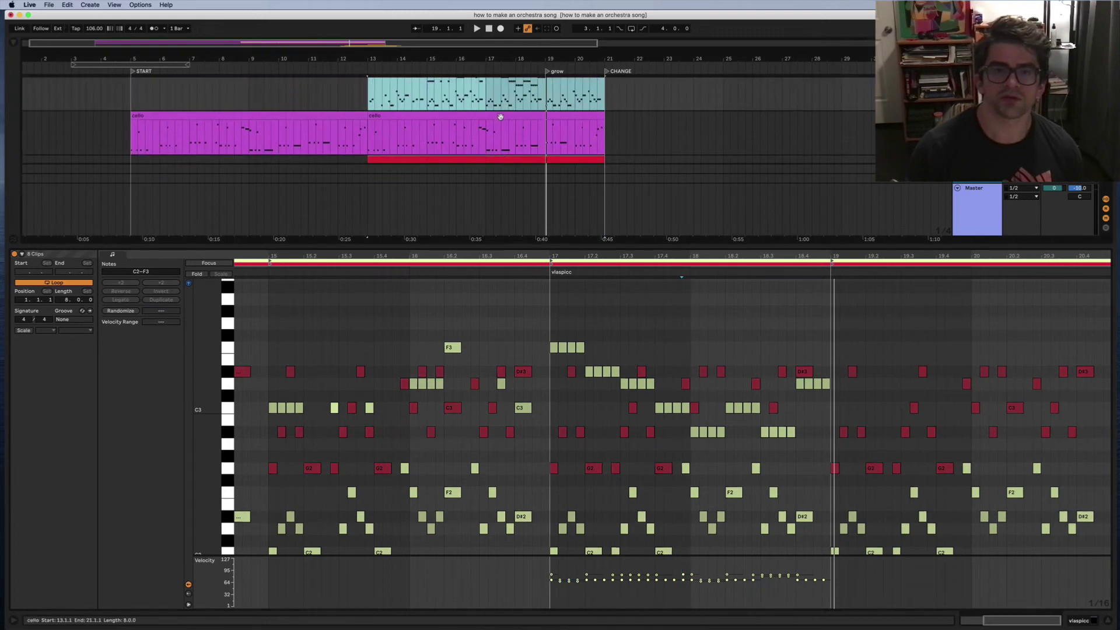
pyautogui.click(506, 102)
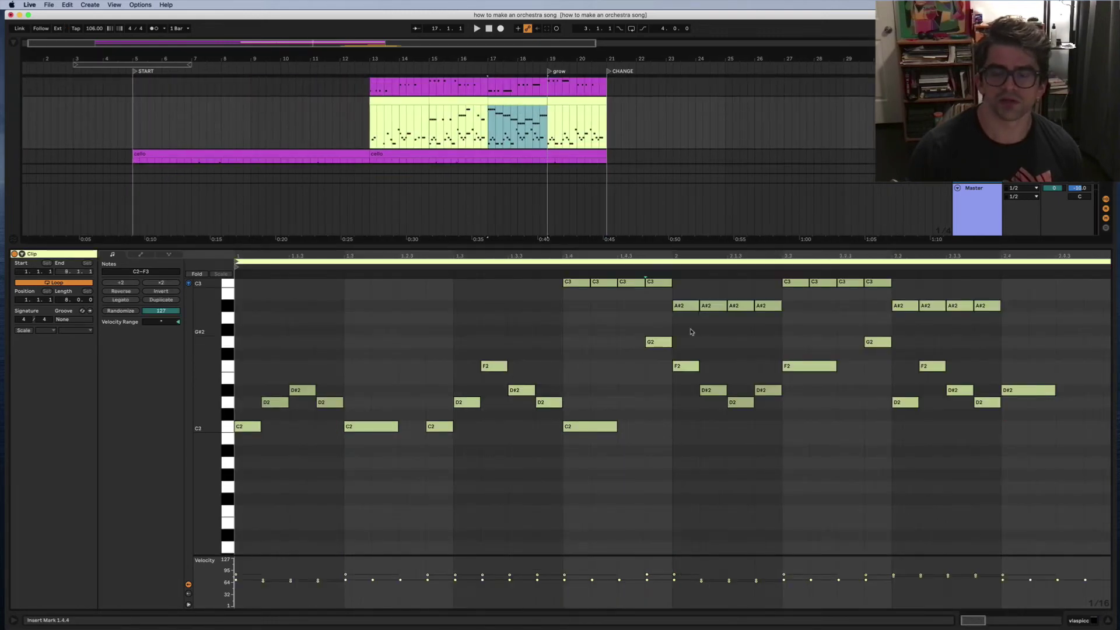
pyautogui.scroll(-5, 775, 392)
pyautogui.scroll(-2, 811, 409)
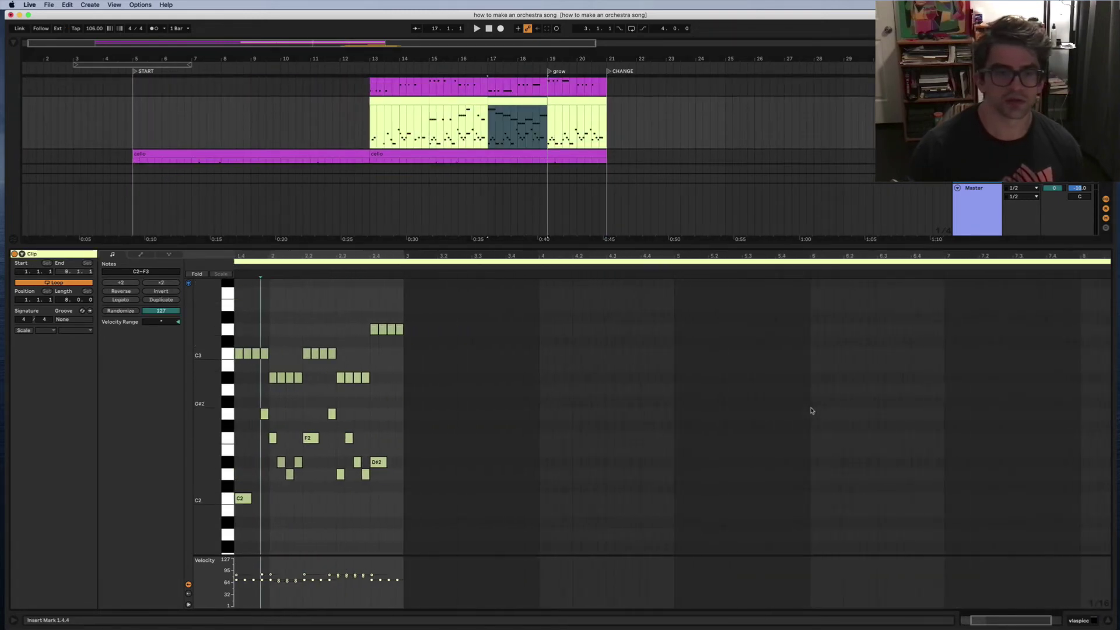
pyautogui.scroll(2, 425, 395)
pyautogui.press('space')
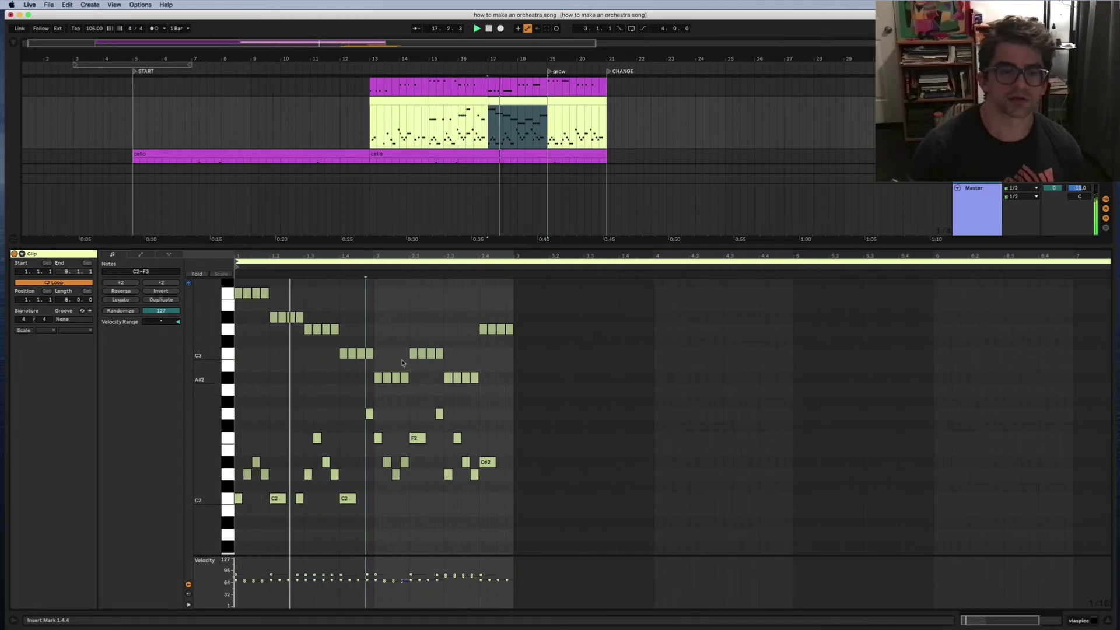
pyautogui.press('space')
pyautogui.keyDown('shift'); pyautogui.click(569, 102); pyautogui.keyUp('shift')
pyautogui.press('super+j')
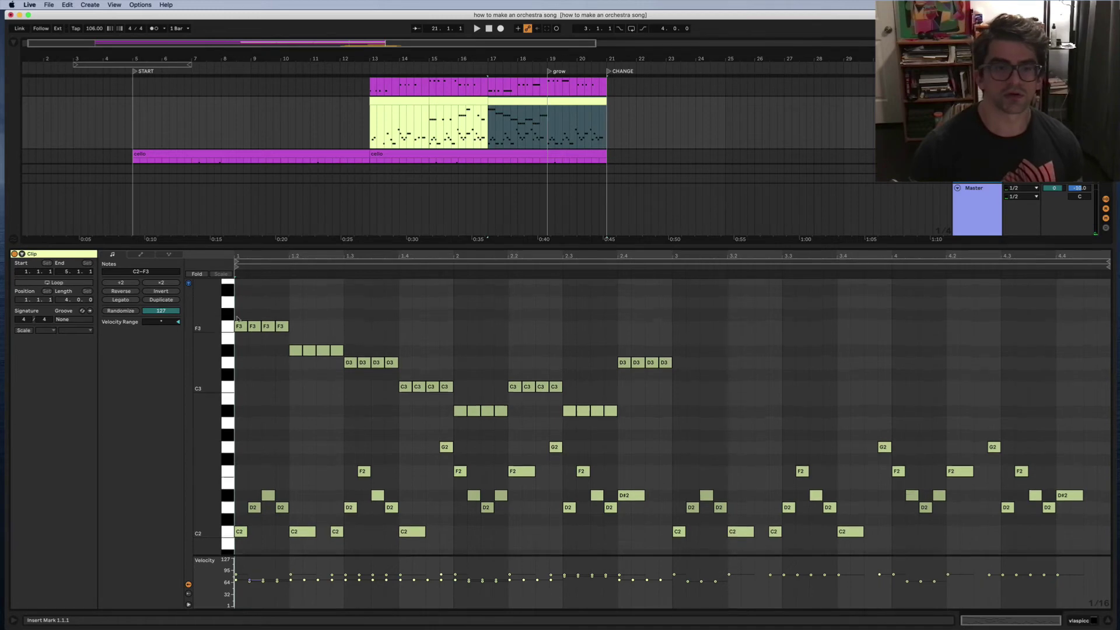
# - Duplicate the upper repeated-sixteenth viola line from bars 17 and 18 into bars 19 and 20
pyautogui.scroll(1, 255, 315)
pyautogui.moveTo(237, 316); pyautogui.dragTo(695, 426)
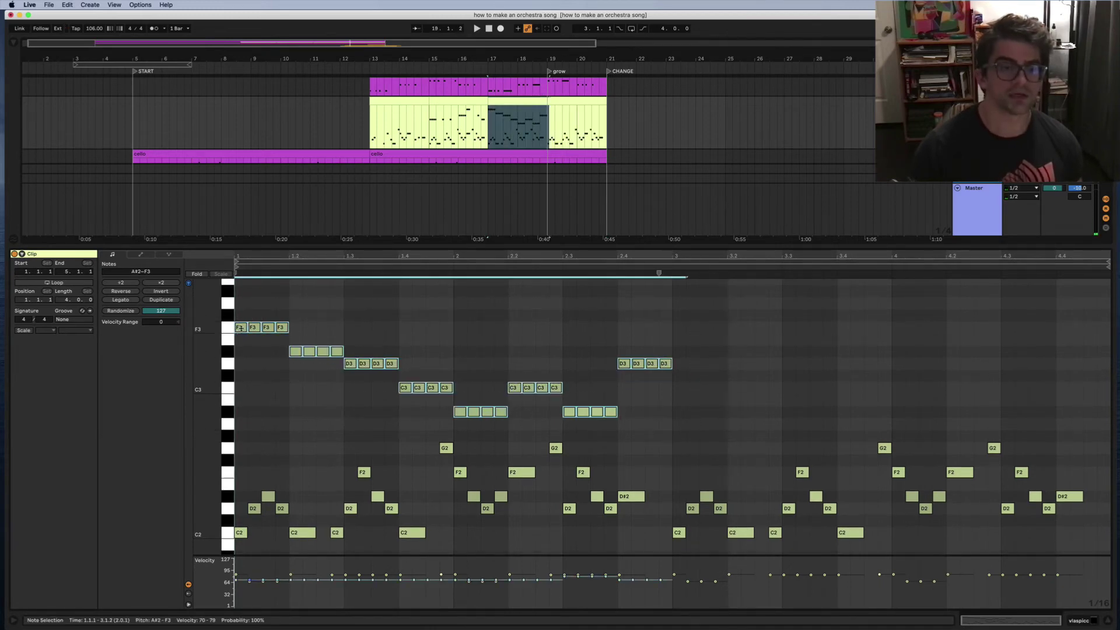
pyautogui.moveTo(240, 328); pyautogui.dragTo(681, 334)
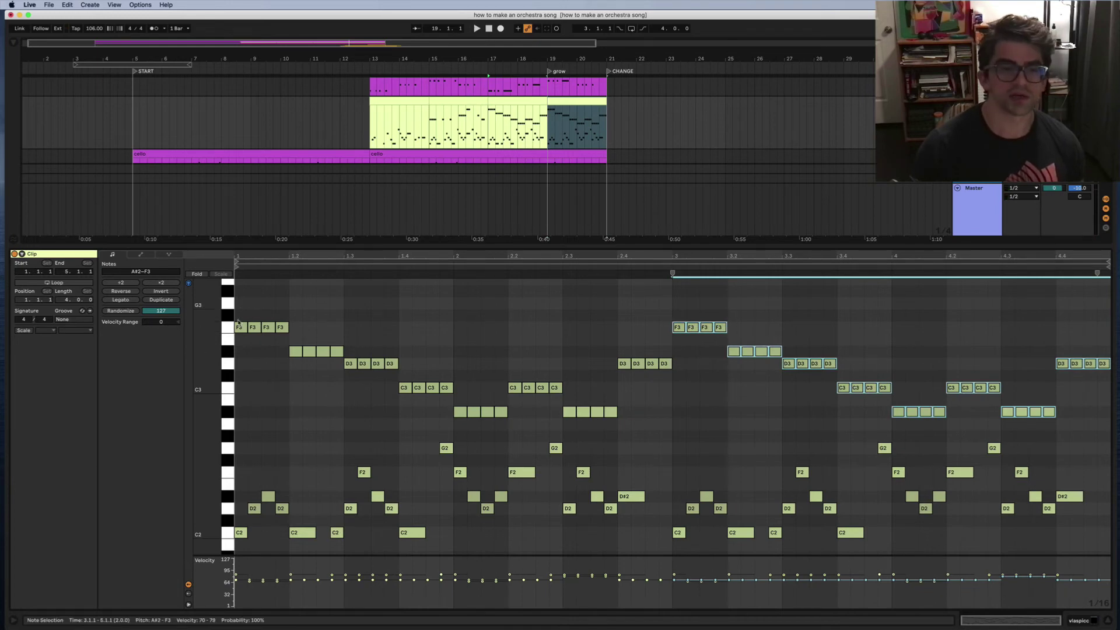
# - Set a velocity range of -16 on all upper-line viola notes in bars 17 to 20 and listen to the result
pyautogui.moveTo(241, 308); pyautogui.dragTo(1103, 428)
pyautogui.moveTo(1098, 316); pyautogui.dragTo(234, 424)
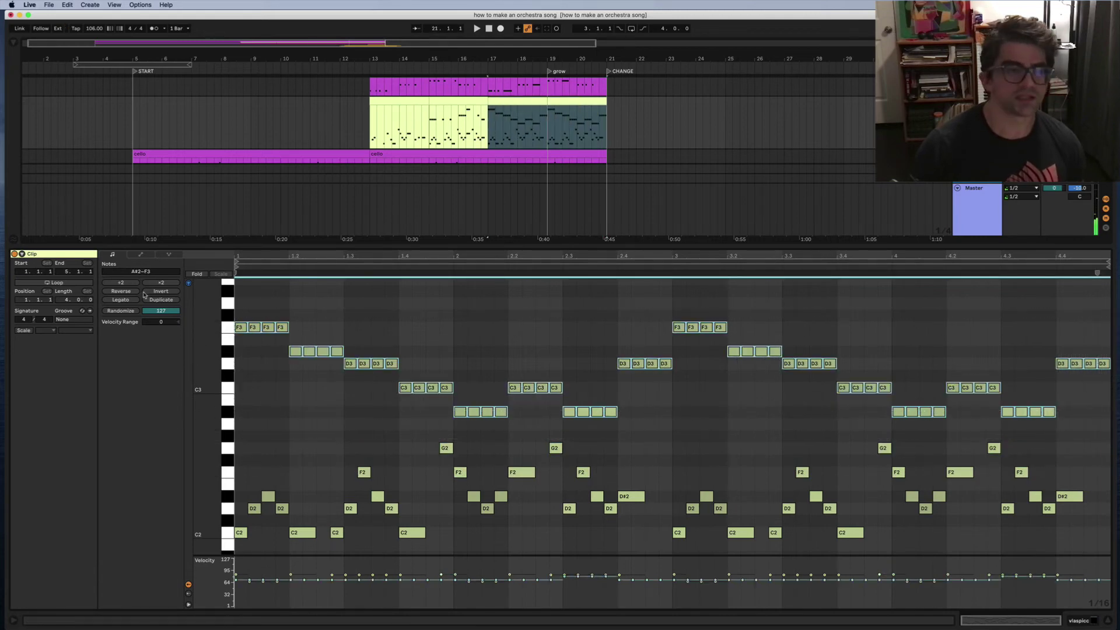
pyautogui.moveTo(152, 327); pyautogui.dragTo(153, 331)
pyautogui.press('space')
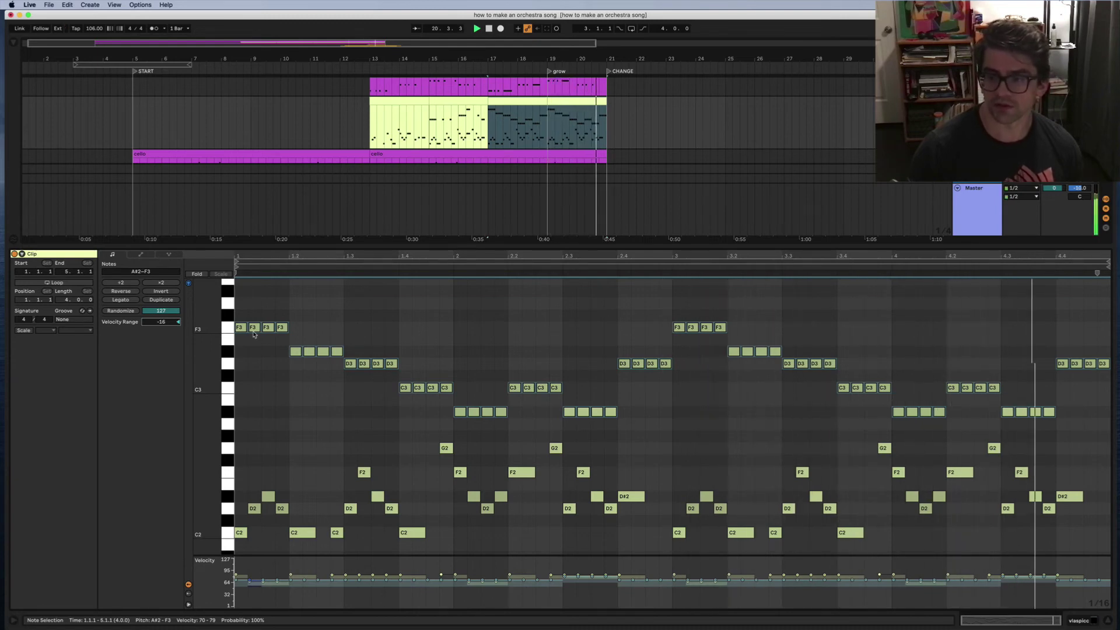
pyautogui.press('space')
# - Open the second cello spiccato clip at bar 19 for note editing, with its two bars in view
pyautogui.press('super+alt+l')
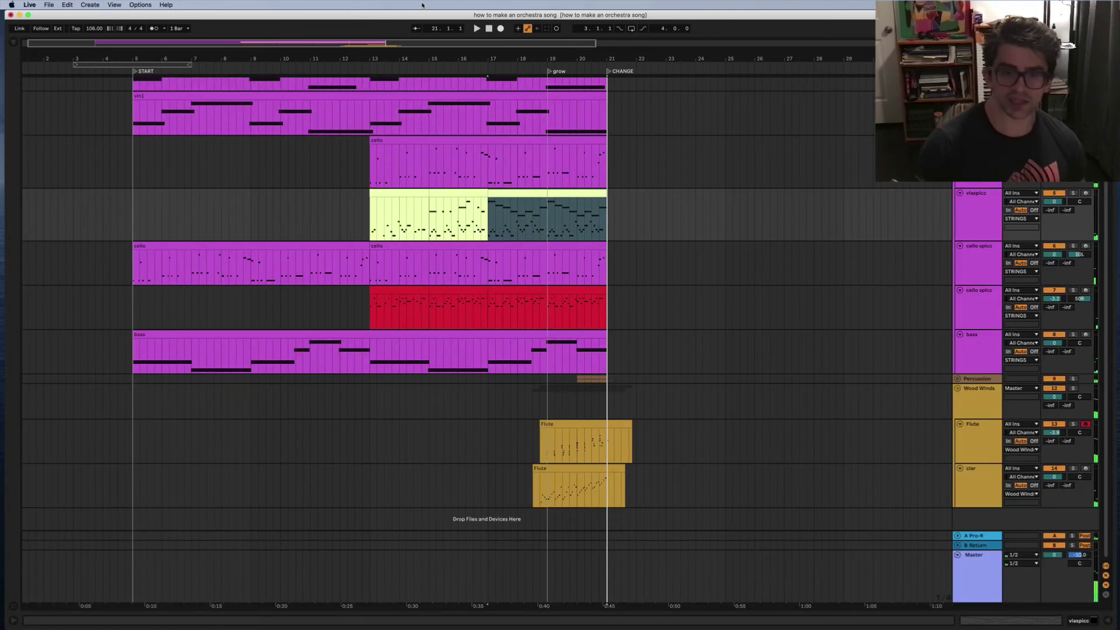
pyautogui.click(556, 288)
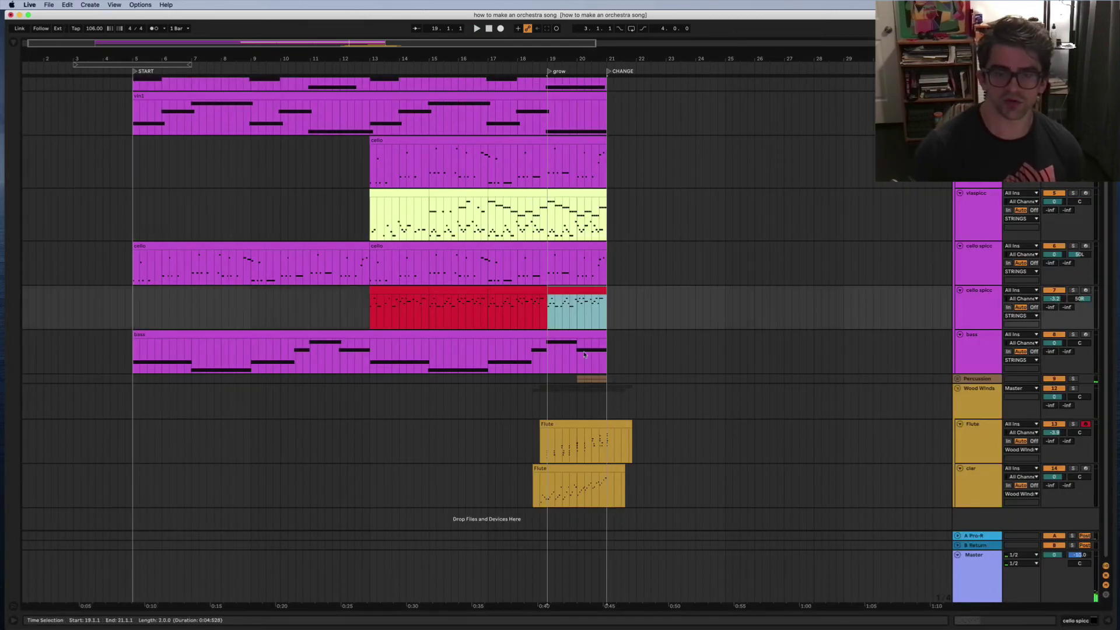
pyautogui.press('super+alt+l')
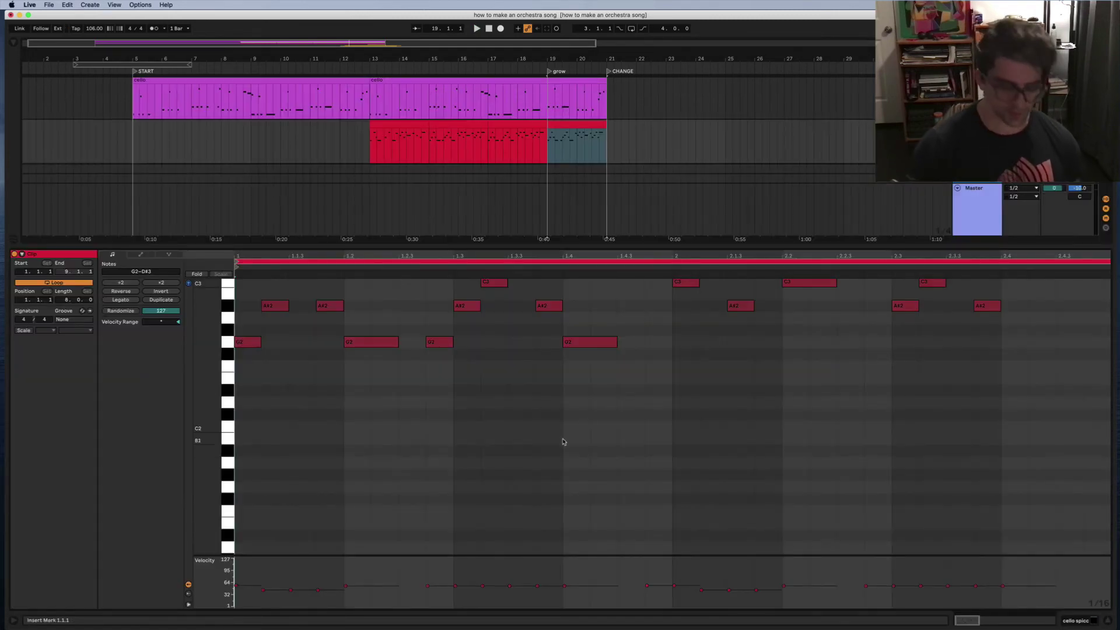
pyautogui.scroll(-5, 536, 459)
pyautogui.scroll(5, 536, 459)
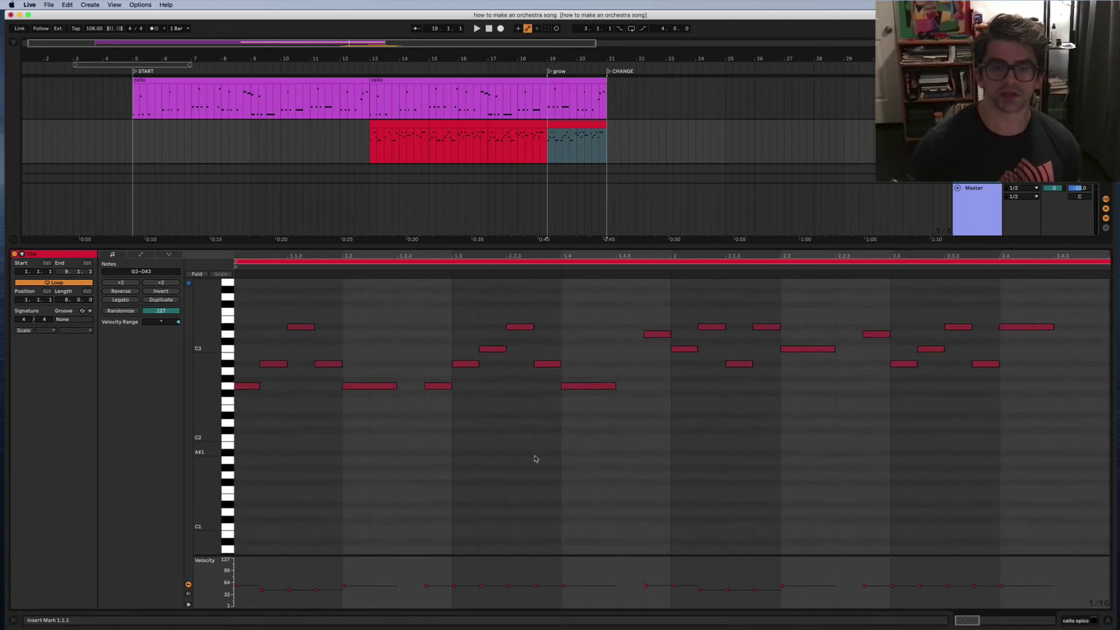
pyautogui.scroll(-3, 536, 460)
pyautogui.scroll(15, 525, 455)
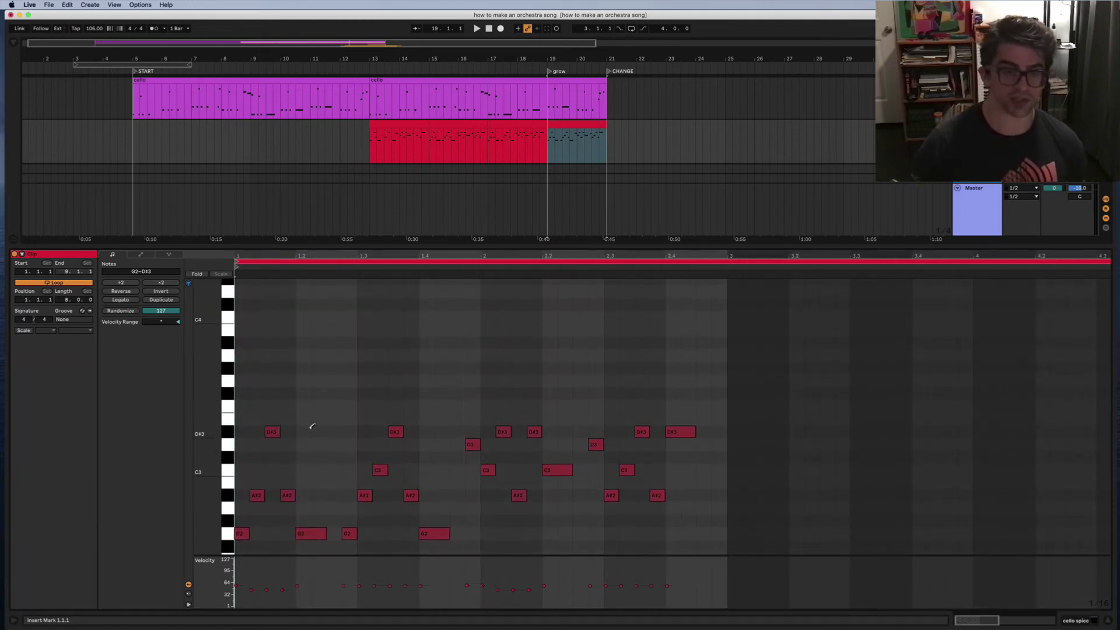
# - Try extra sixteenth notes on G2, D#3 and A#2 in beat one of cello bar 19, listening from there
pyautogui.press('space')
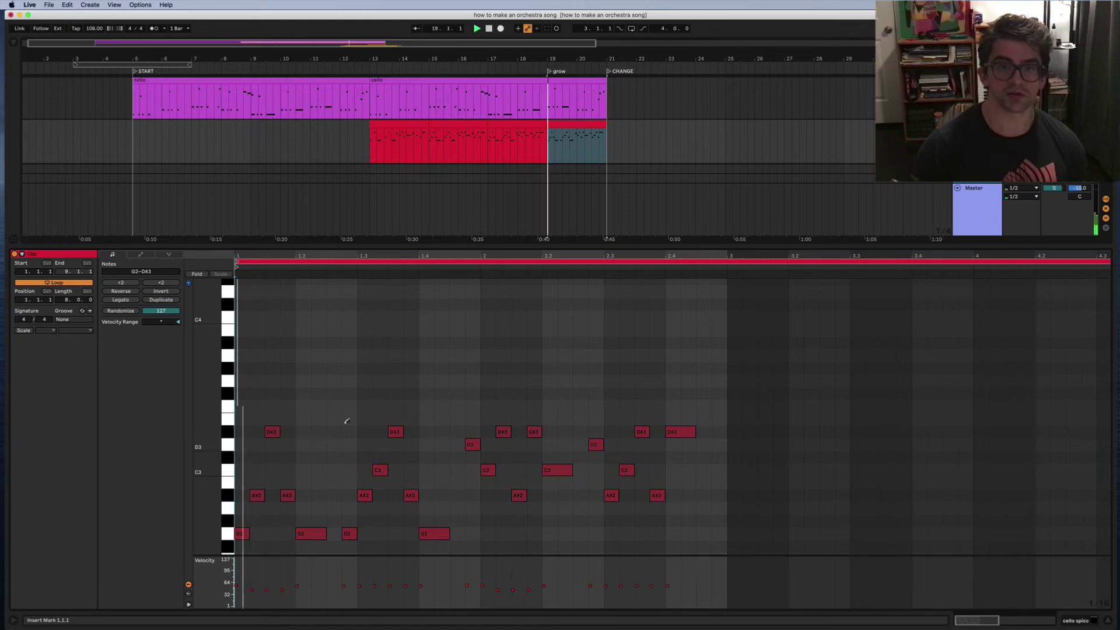
pyautogui.click(257, 533)
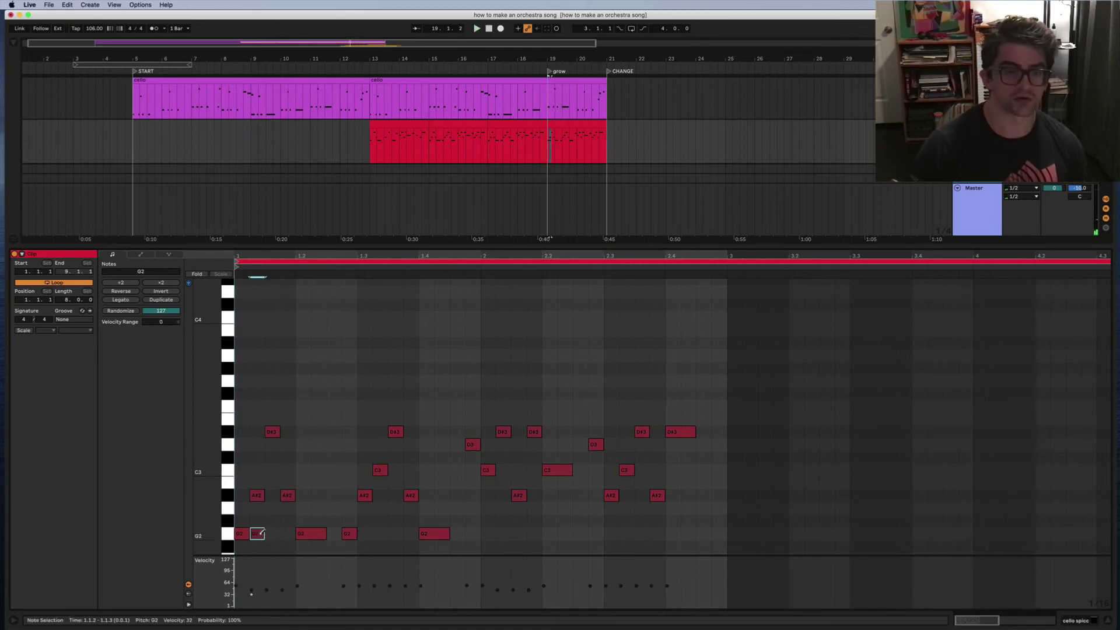
pyautogui.click(257, 533)
pyautogui.scroll(-2, 260, 513)
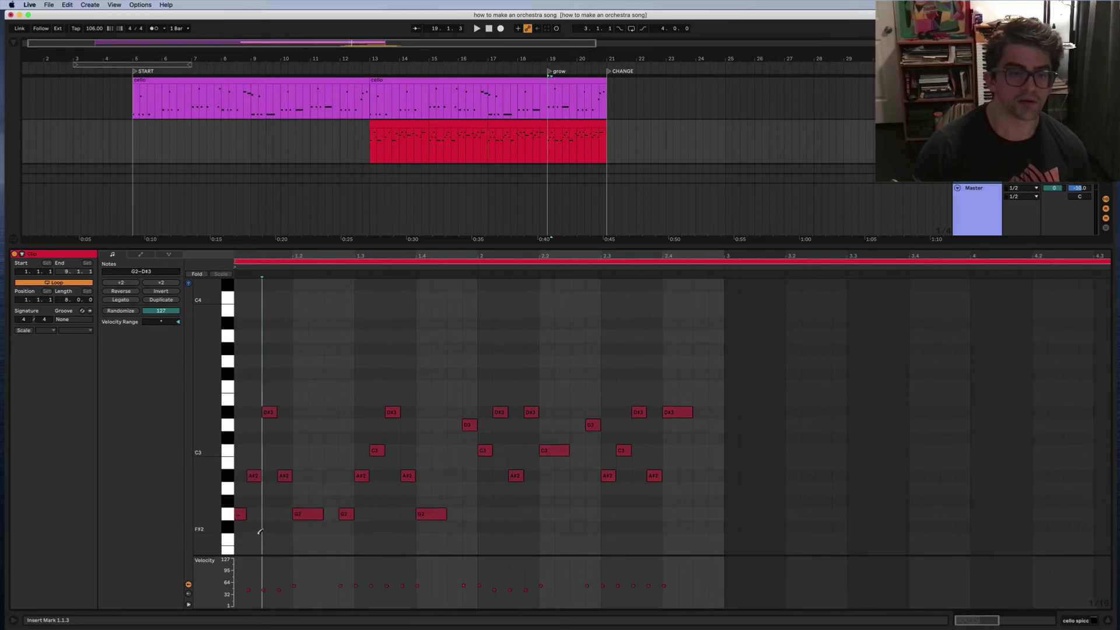
pyautogui.click(286, 409)
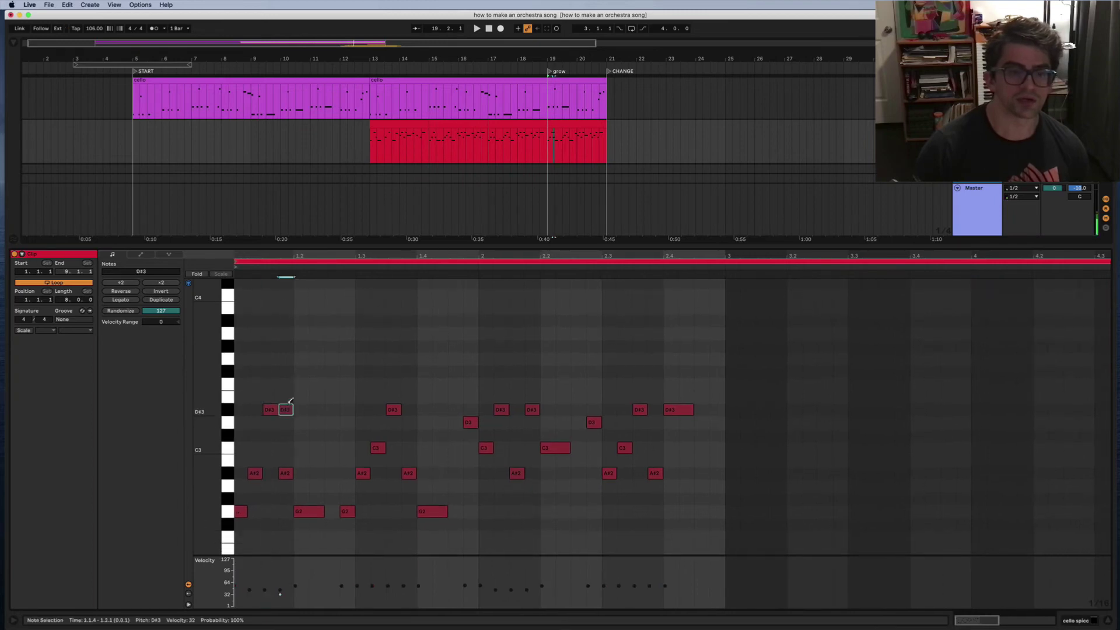
pyautogui.scroll(-5, 274, 462)
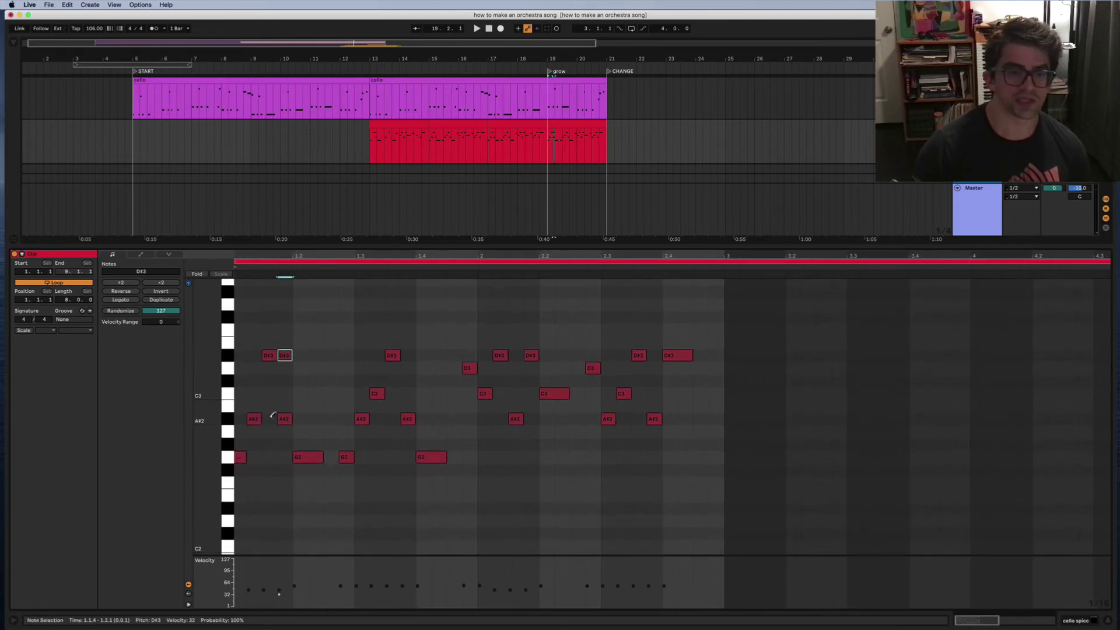
pyautogui.press('space')
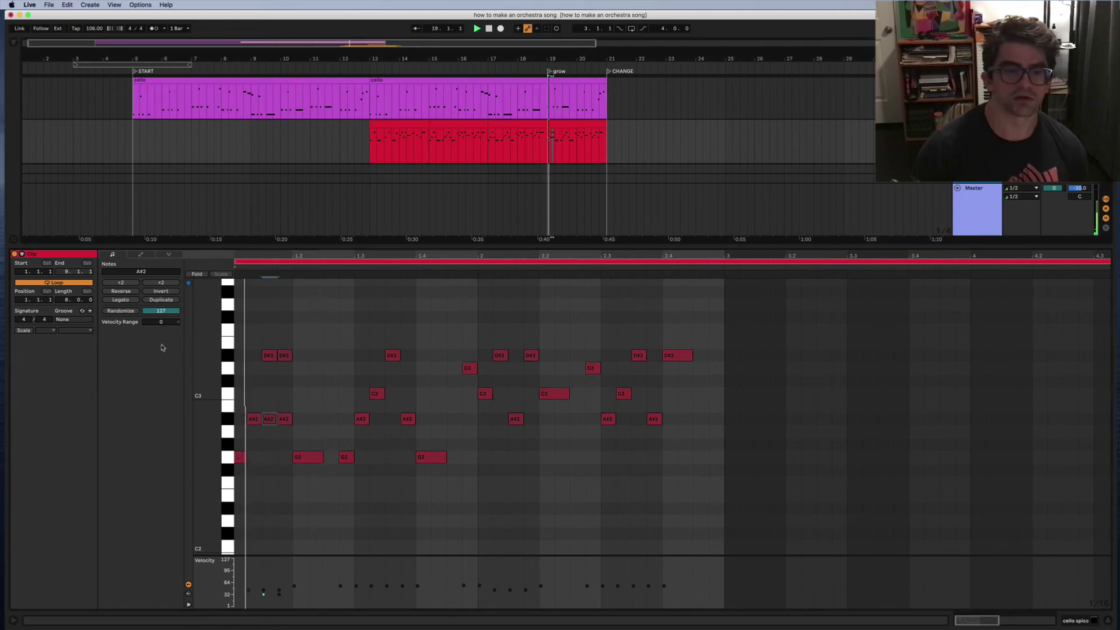
pyautogui.scroll(6, 344, 411)
pyautogui.press('Delete')
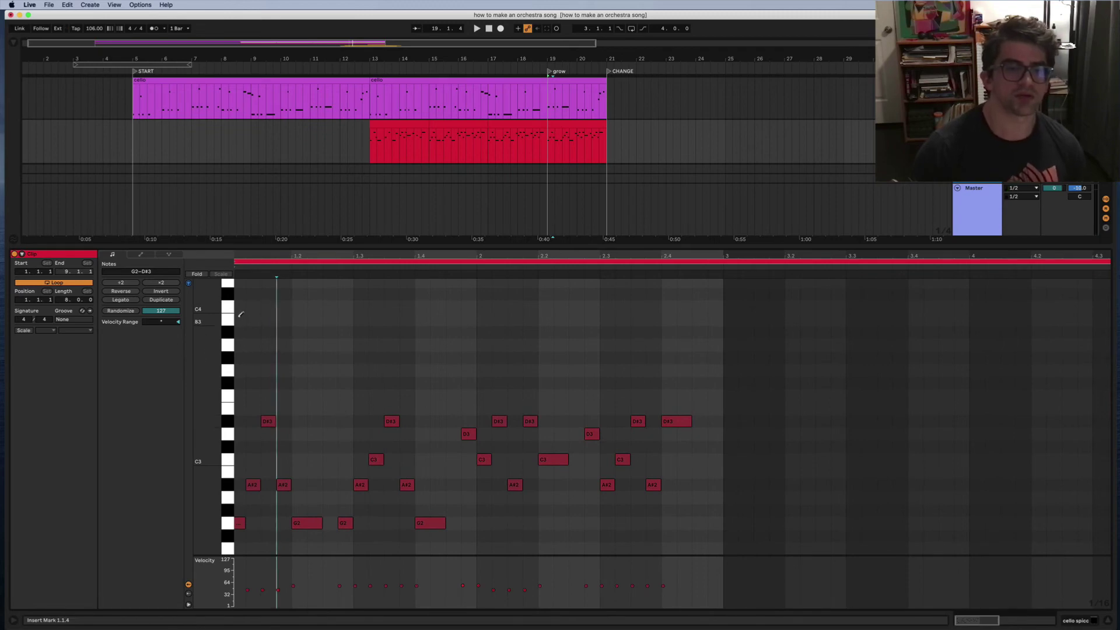
# - Fill cello bar 19 with four repeated sixteenth notes per beat: C4, A#3, G#3 and G3
pyautogui.moveTo(243, 304); pyautogui.dragTo(272, 307)
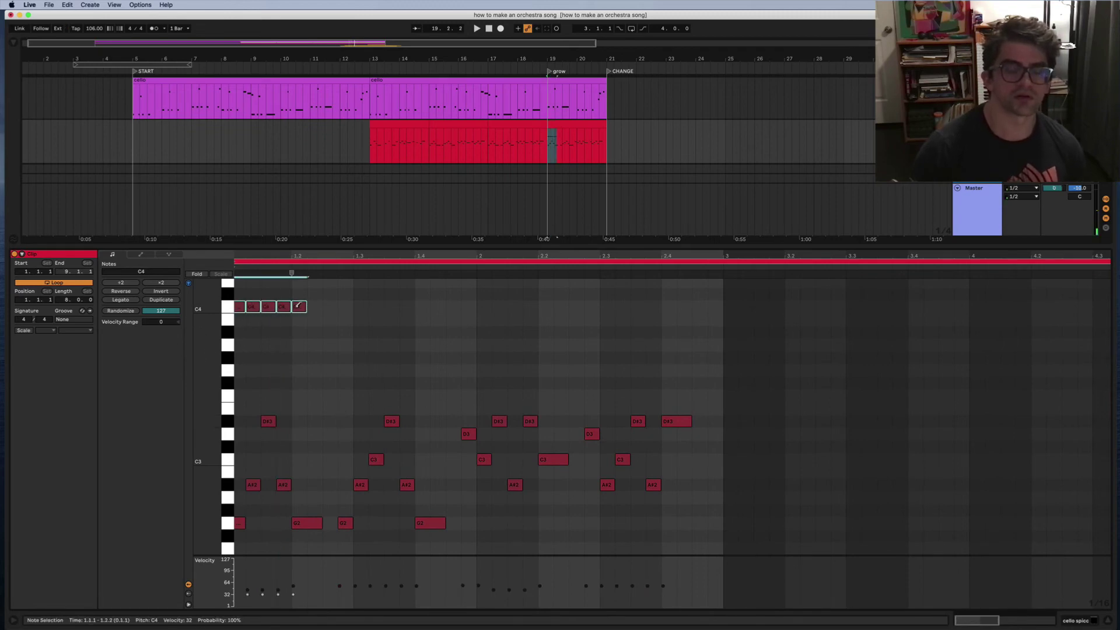
pyautogui.moveTo(295, 306); pyautogui.dragTo(341, 330)
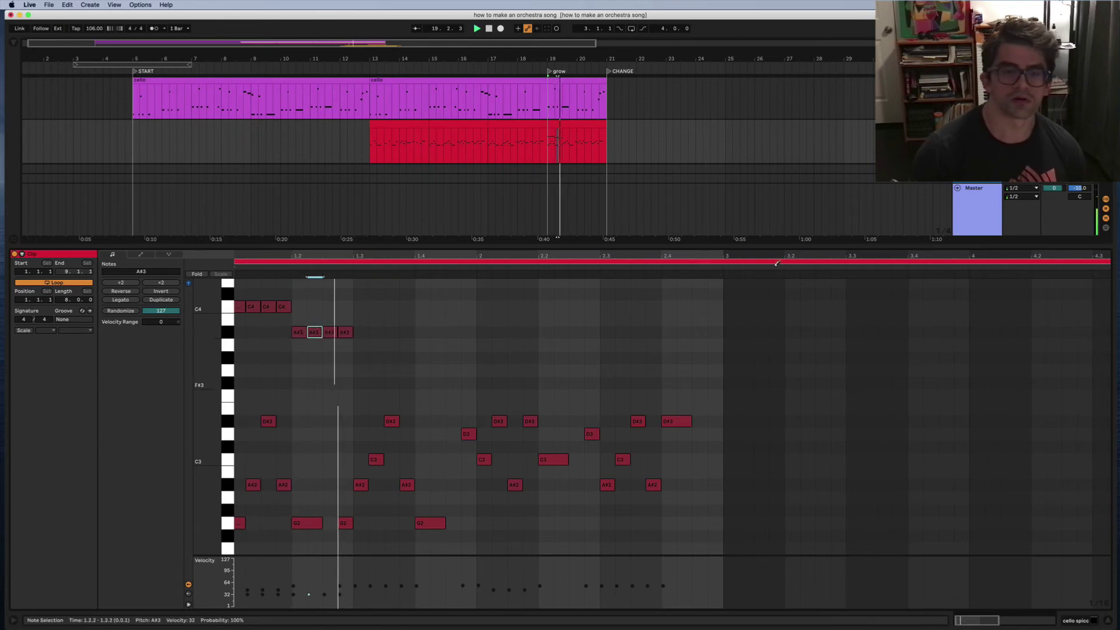
pyautogui.scroll(-2, 449, 121)
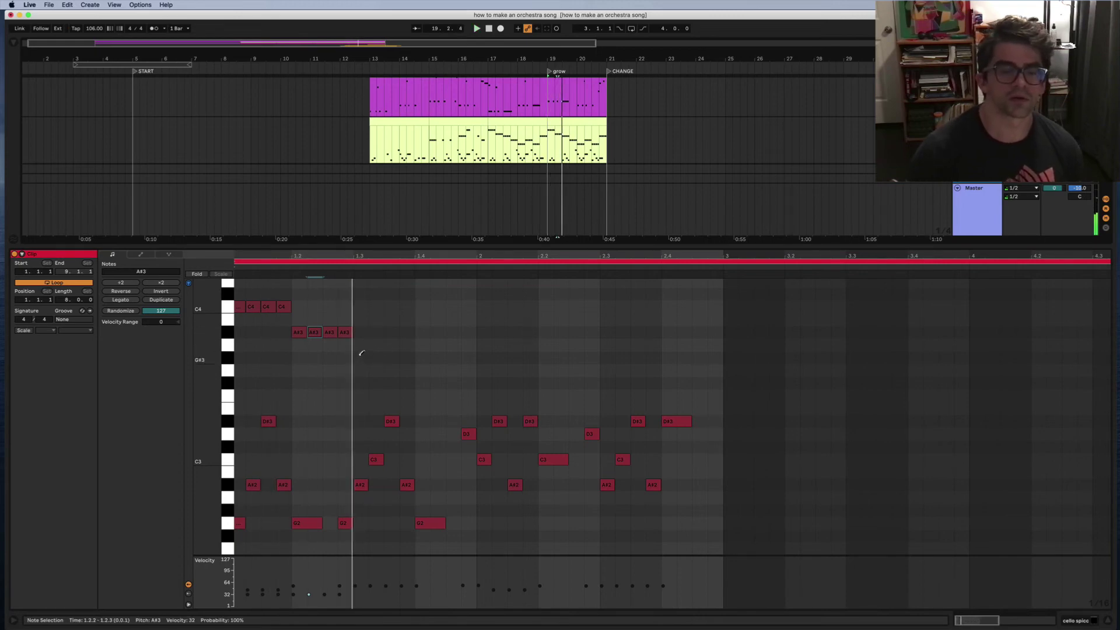
pyautogui.moveTo(361, 357); pyautogui.dragTo(419, 354)
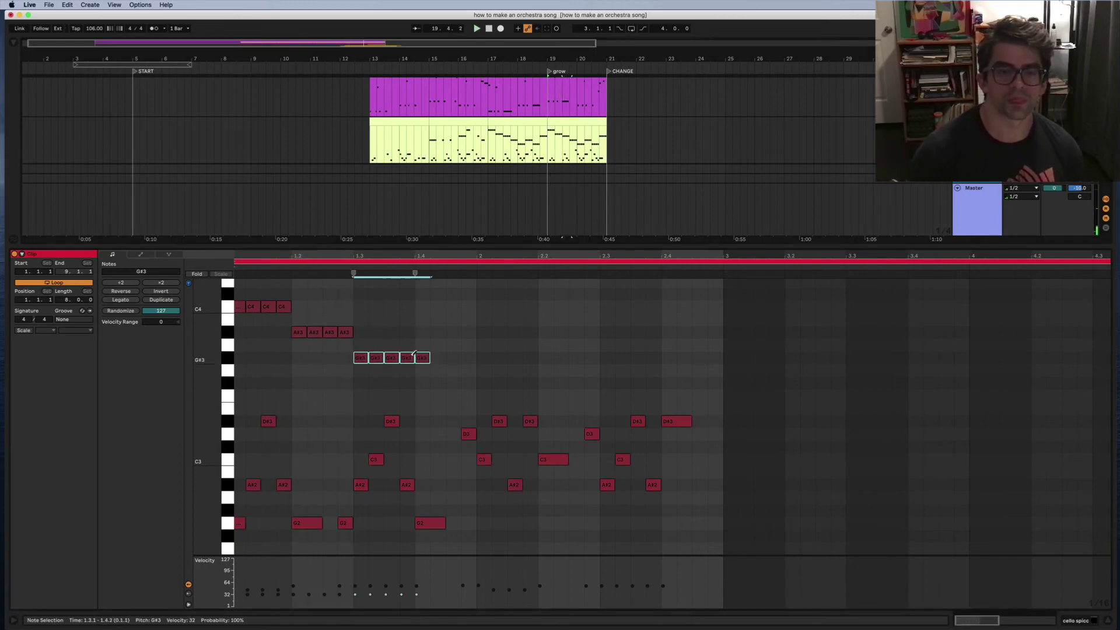
pyautogui.click(423, 357)
pyautogui.click(420, 371)
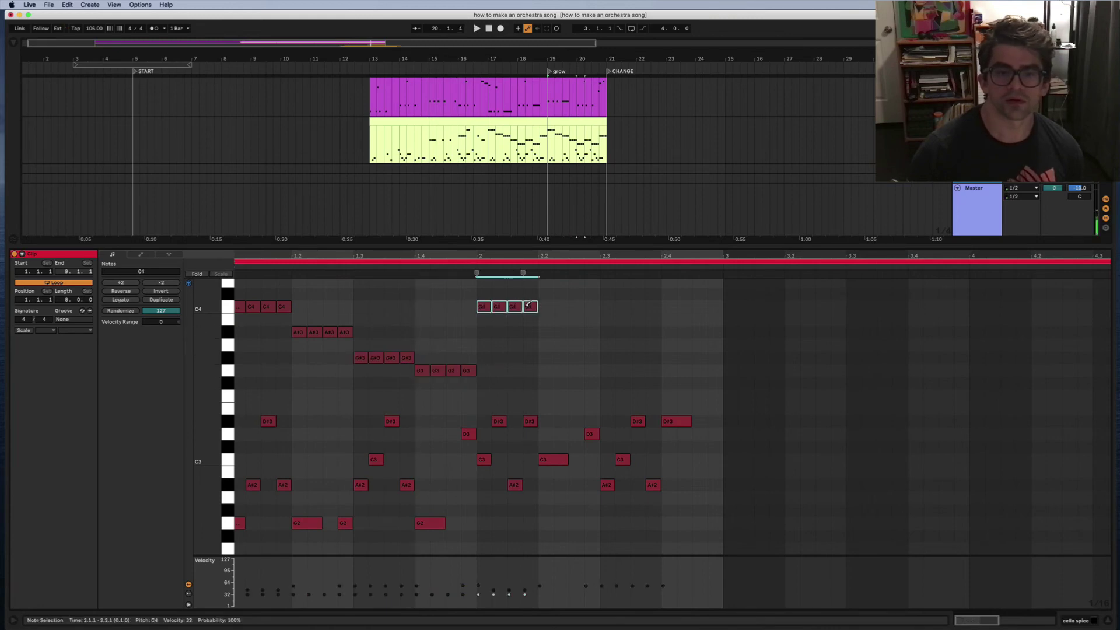
# - Fill cello bar 20 with the same repeated sixteenths, C4, A#3, G#3 and G3, and listen from bar 19
pyautogui.moveTo(551, 329); pyautogui.dragTo(656, 354)
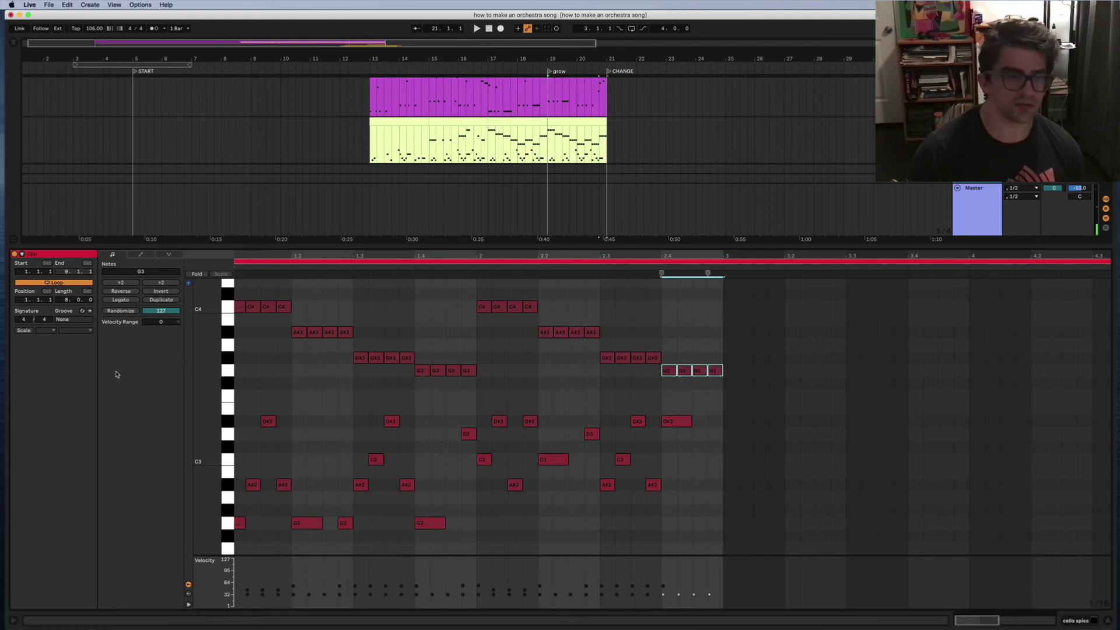
pyautogui.press('space')
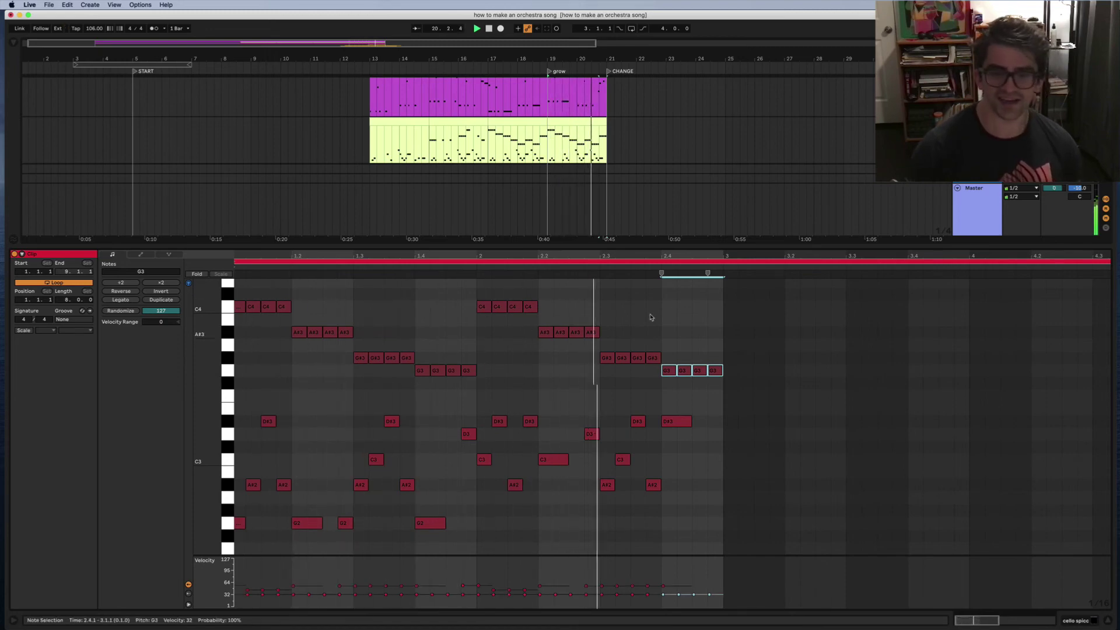
pyautogui.press('space')
# - Set a velocity range of -6 on the upper cello line in bars 19 and 20, raise its velocities to 34-40, and listen
pyautogui.moveTo(744, 284); pyautogui.dragTo(240, 388)
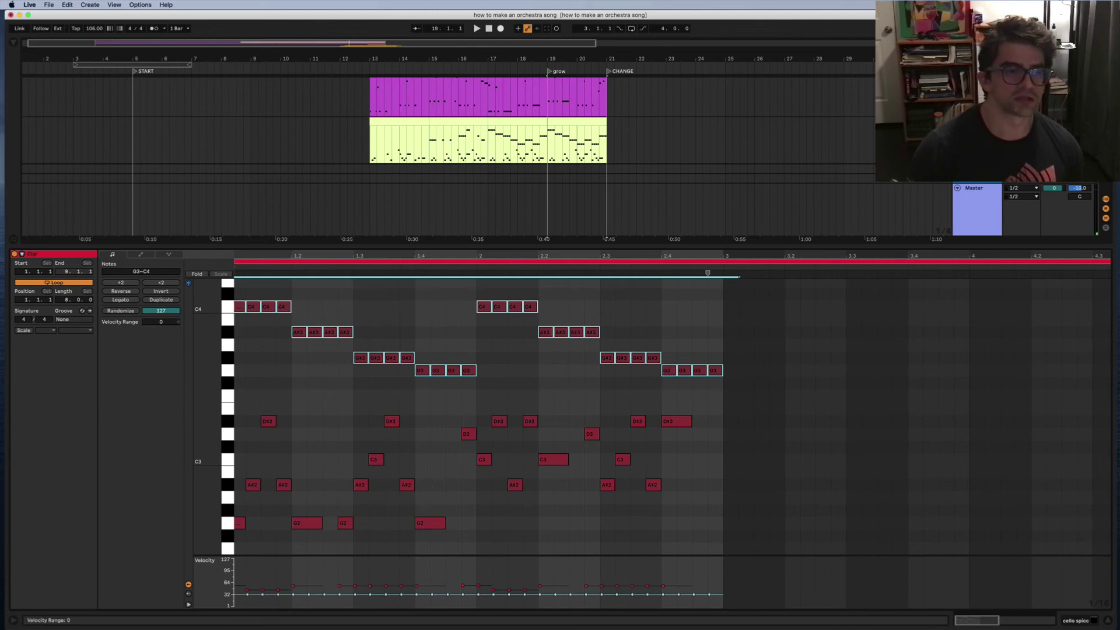
pyautogui.moveTo(161, 321); pyautogui.dragTo(161, 325)
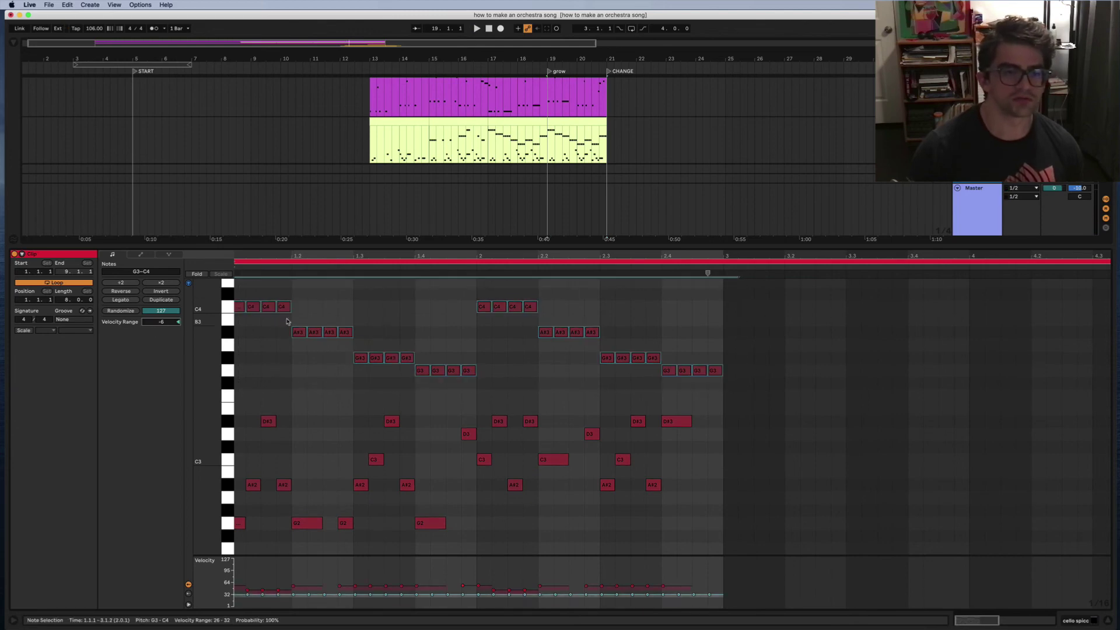
pyautogui.moveTo(284, 308); pyautogui.dragTo(283, 323)
pyautogui.press('space')
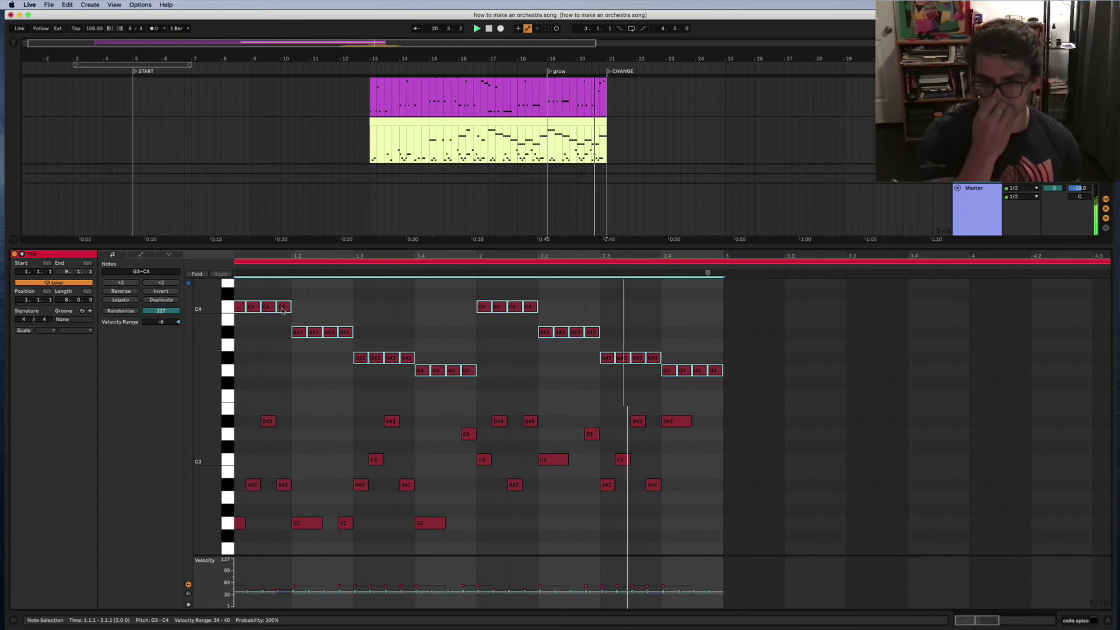
pyautogui.press('space')
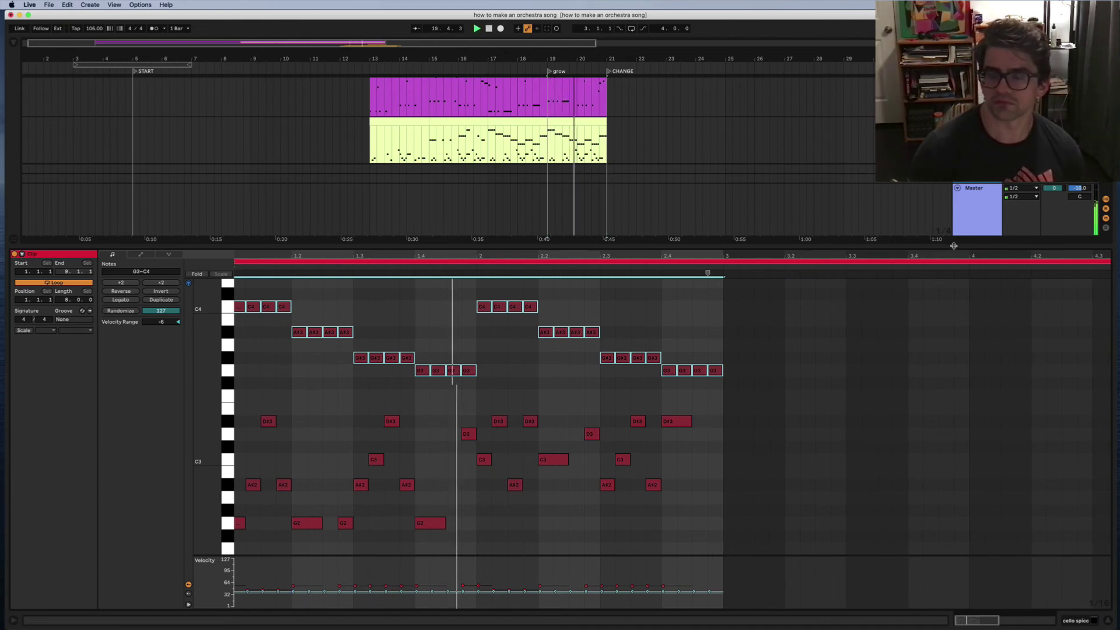
# - Enlarge the arrangement area above the note editor and listen to bars 19 and 20 with the new cello line
pyautogui.moveTo(954, 245); pyautogui.dragTo(963, 361)
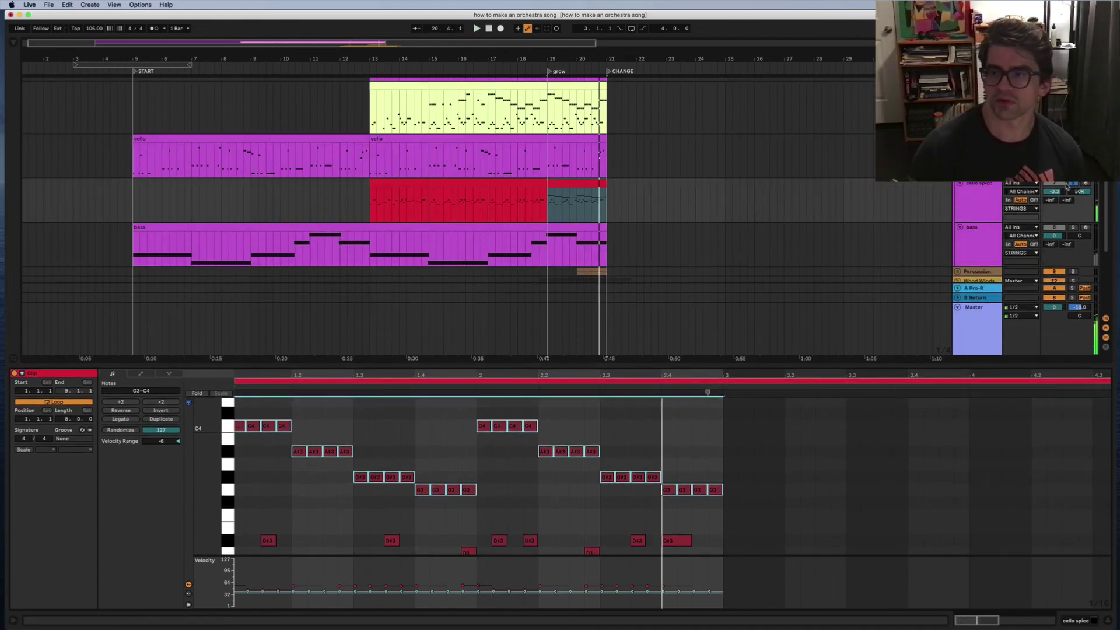
pyautogui.press('space')
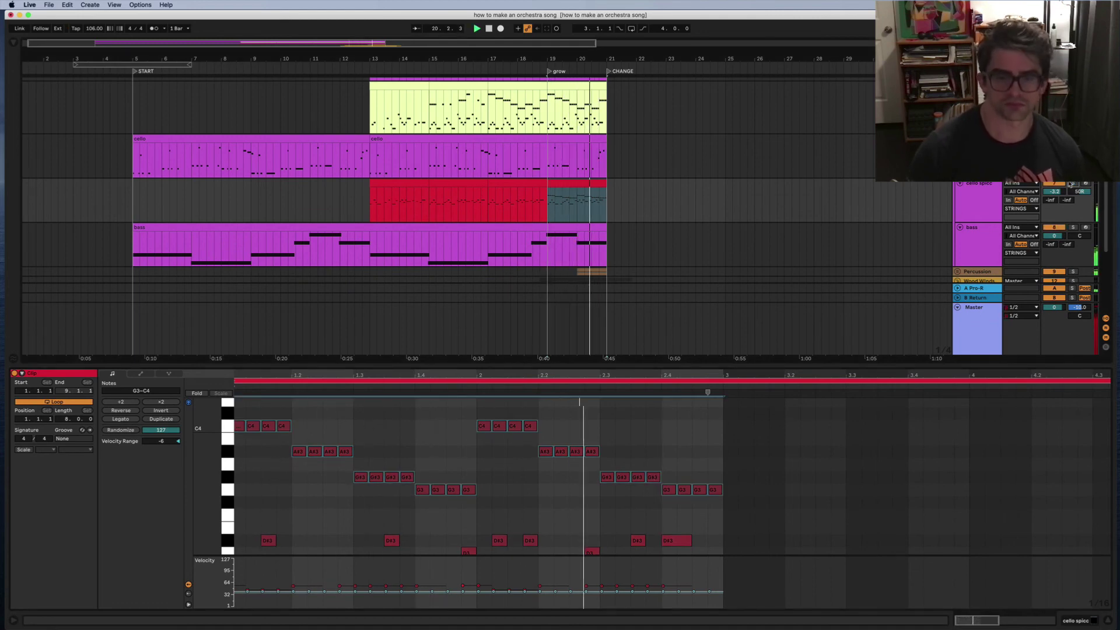
pyautogui.press('space')
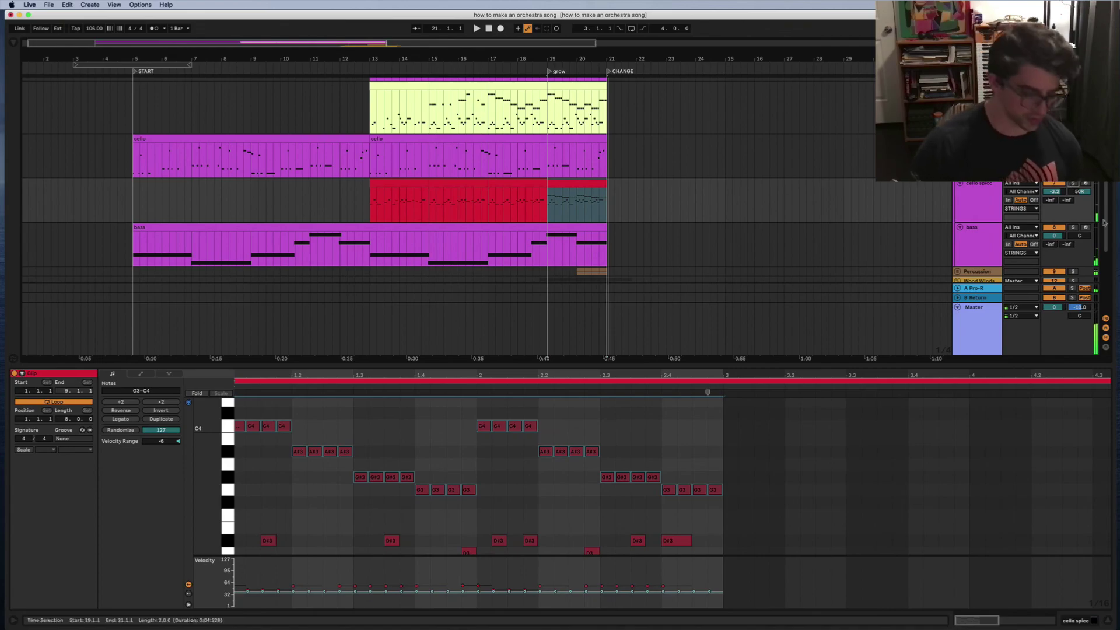